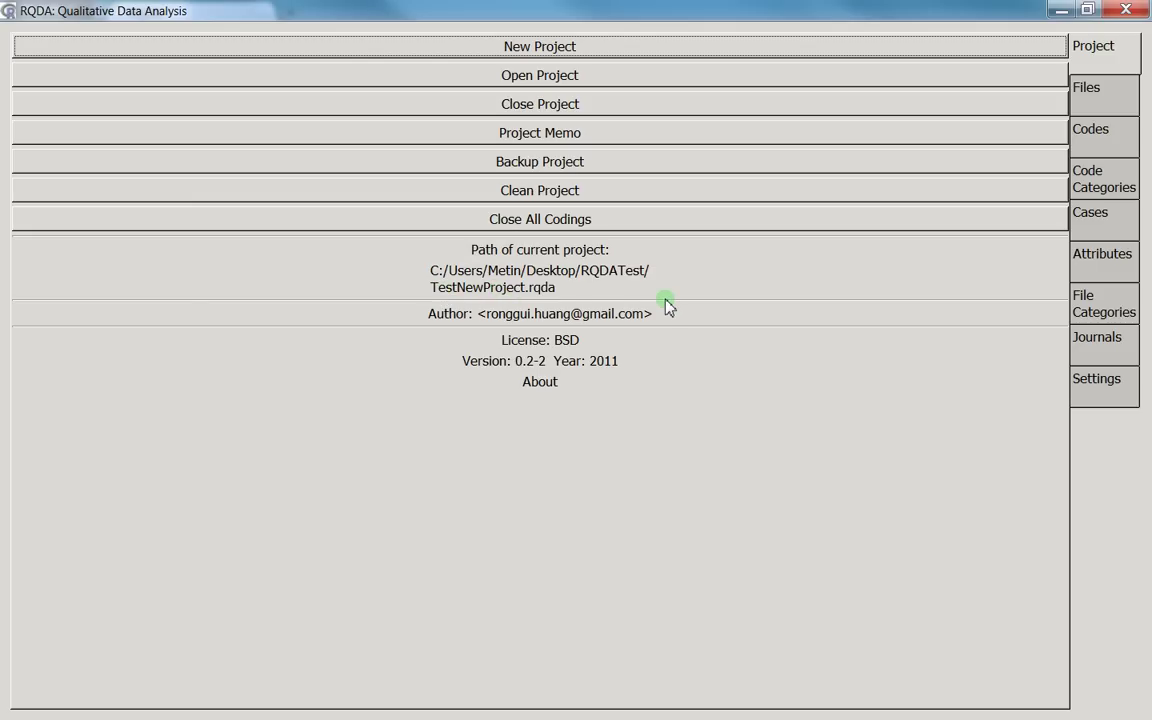
- Start a new blank file in the project's Files section
click(1103, 93)
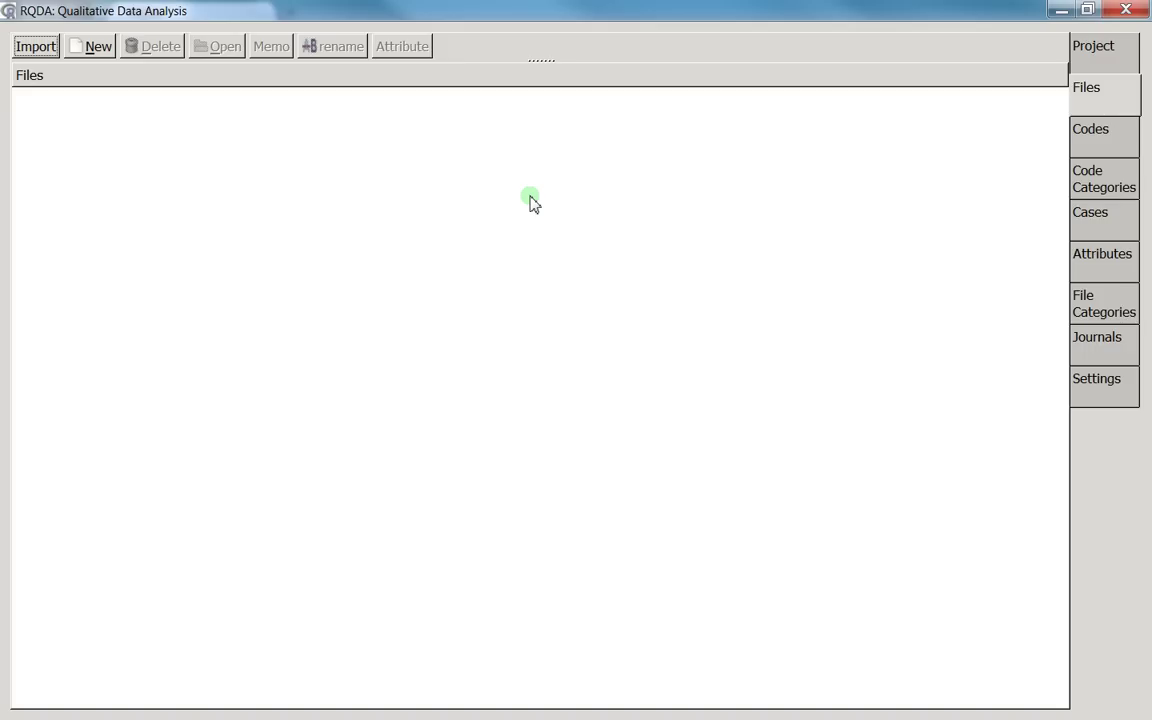
click(192, 170)
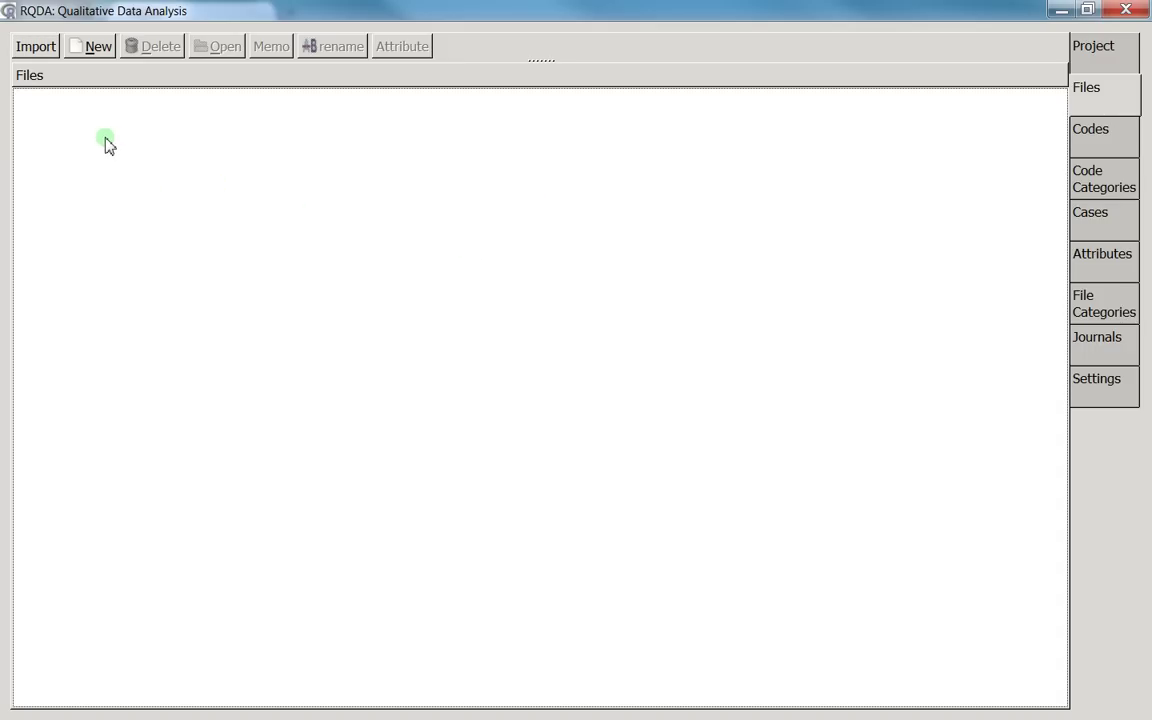
click(96, 55)
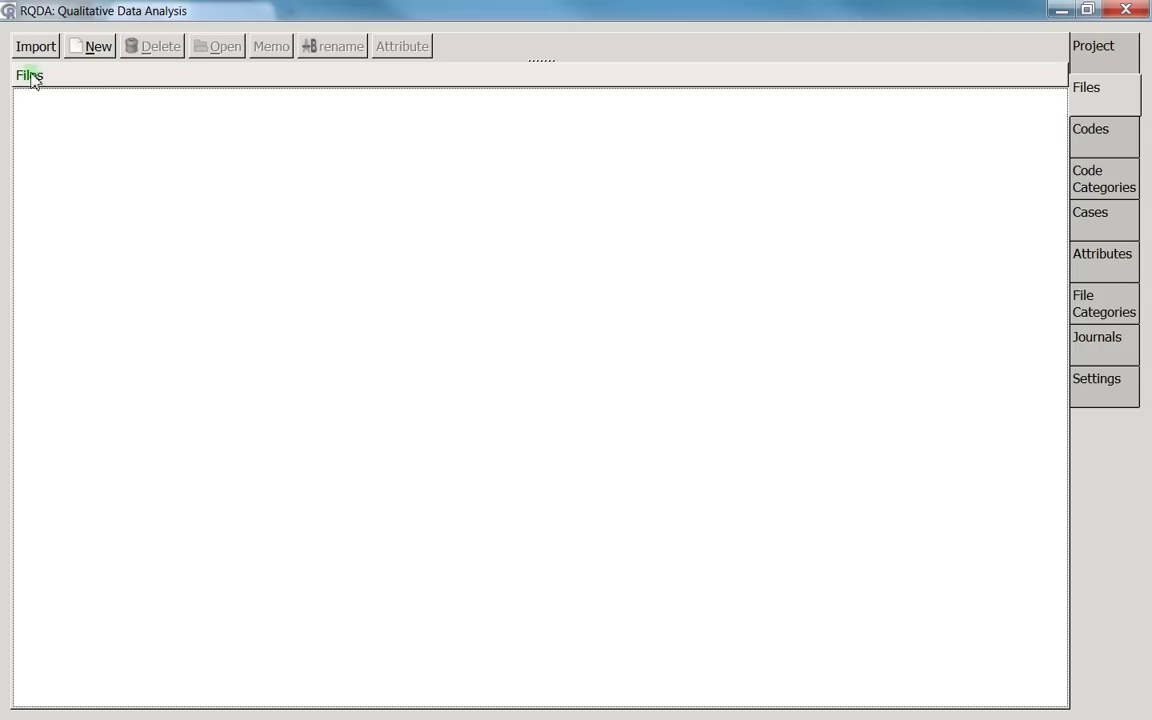
click(100, 58)
drag(340, 104, 616, 72)
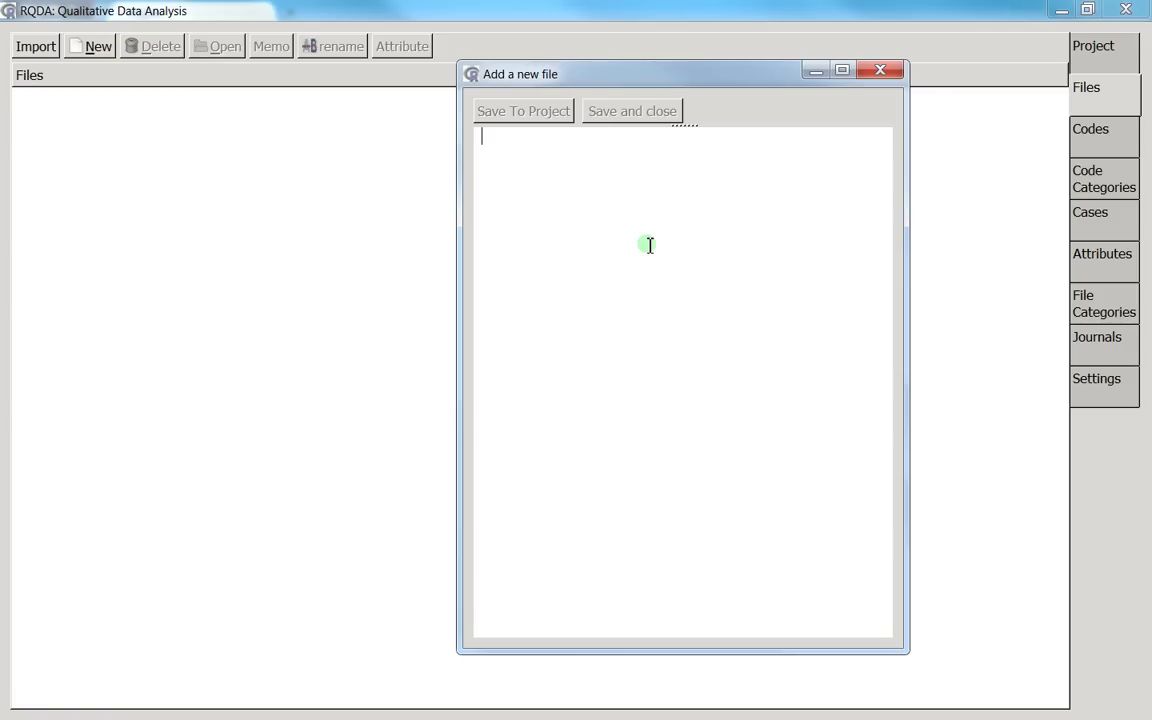
- Fill the new file with repeated copies of the Lorem ipsum placeholder paragraph
text(fflorem)
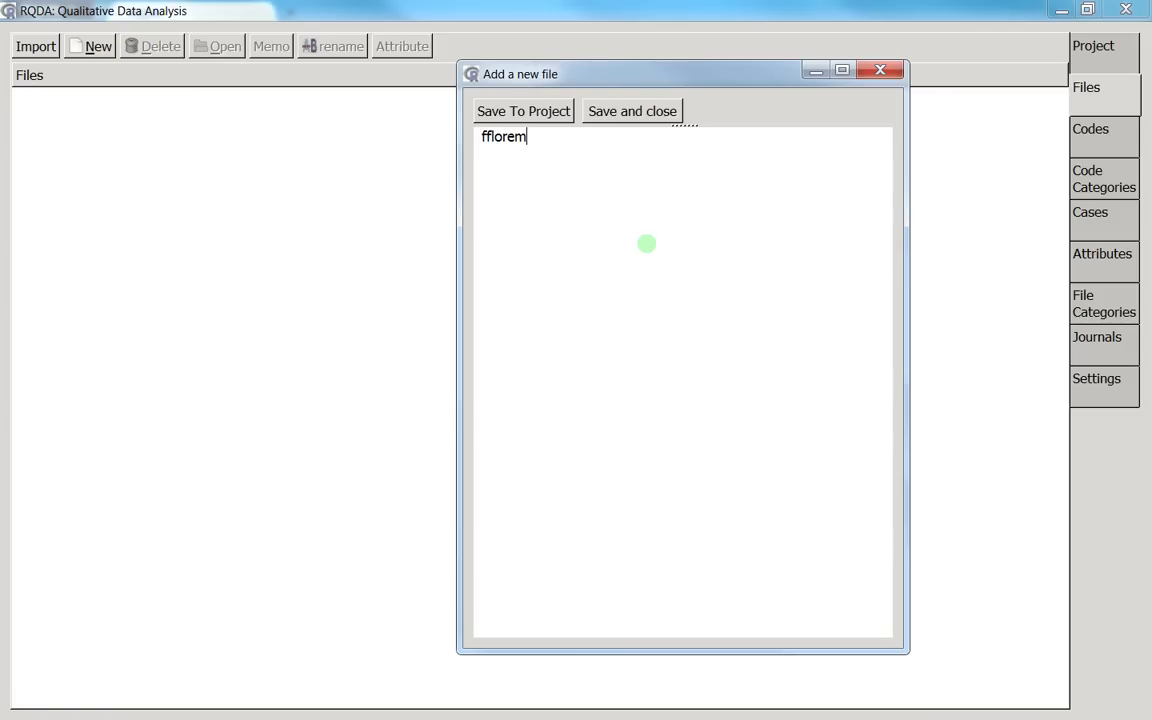
key(space)
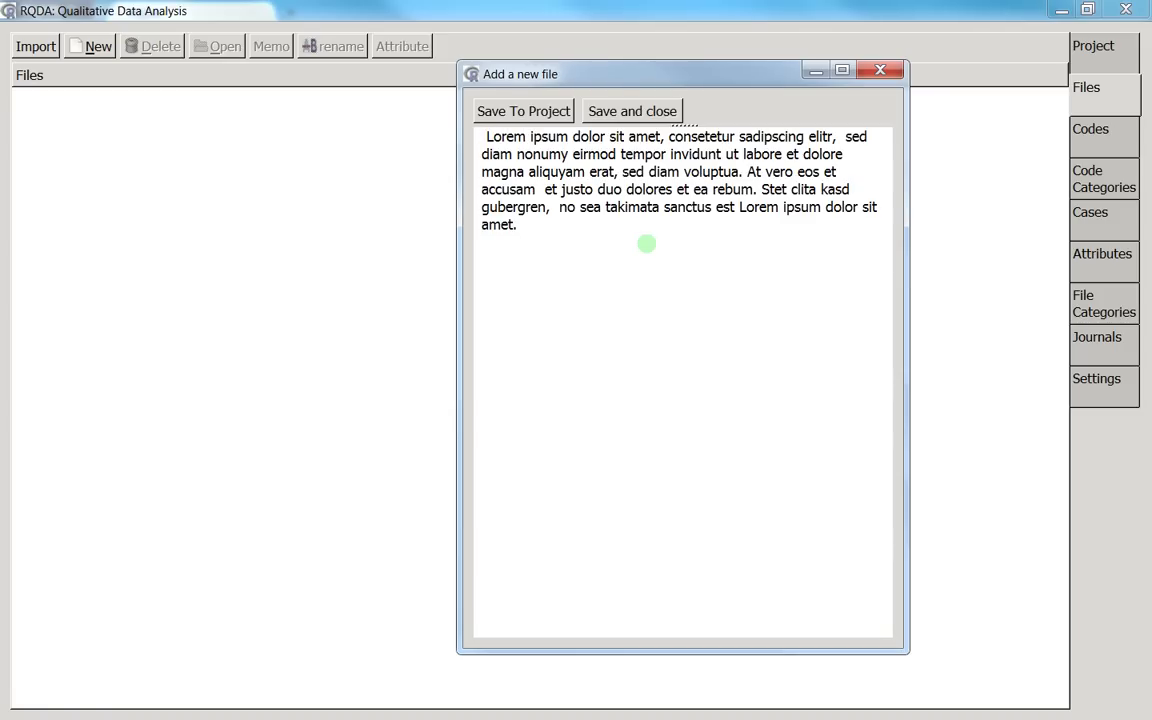
key(ctrl+v)
key(ctrl+v)
key(ctrl+v)
key(ctrl+v)
key(ctrl+v)
key(ctrl+v)
key(ctrl+v)
key(ctrl+v)
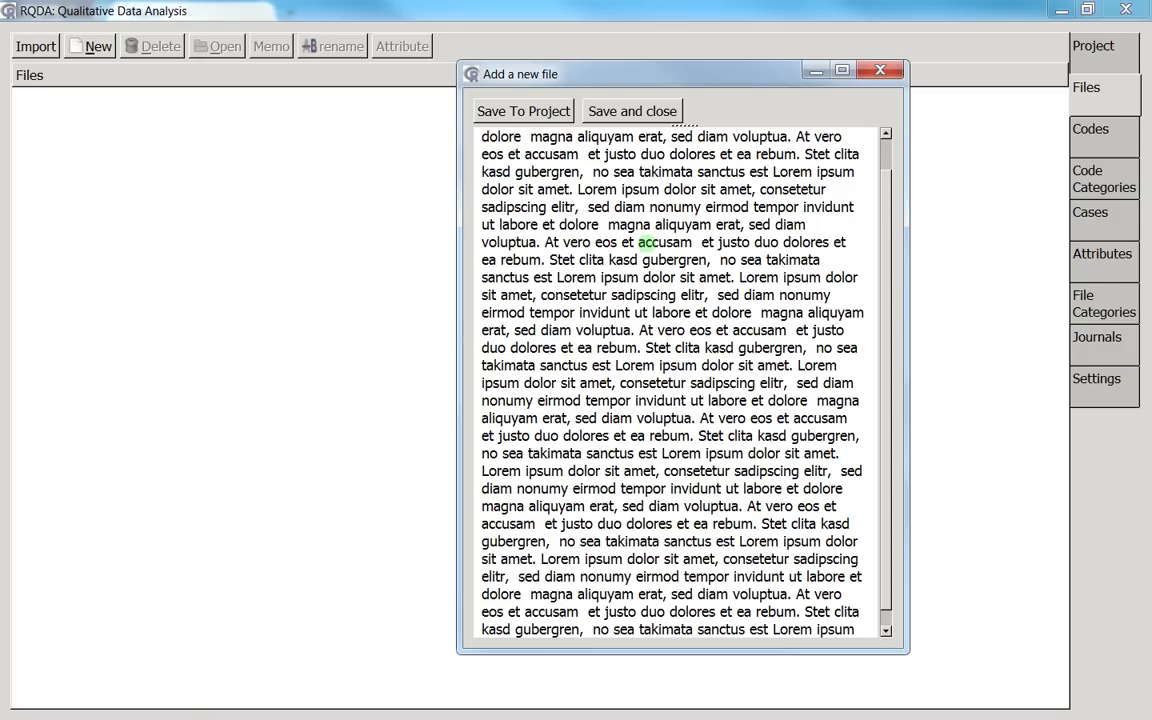
scroll(590, 222, up, 3)
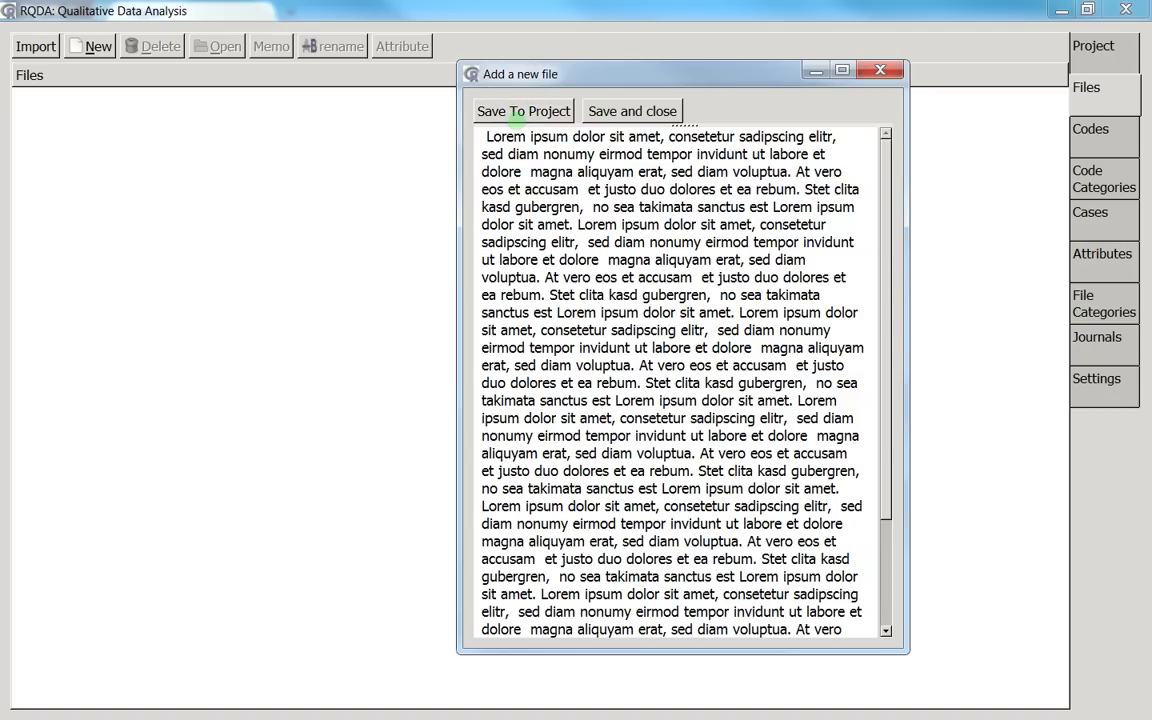
- Save the text to the project under the title FirstFile
click(518, 116)
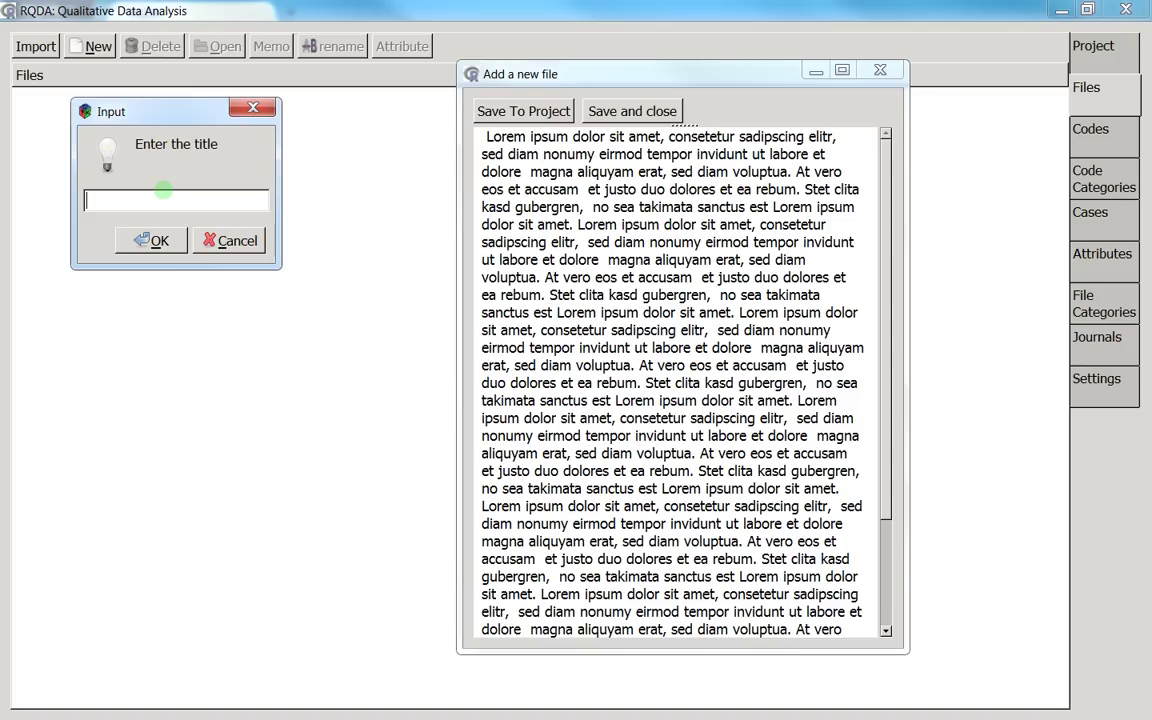
text(FirstFile)
text(ééé)
key(BackSpace)
key(BackSpace)
key(BackSpace)
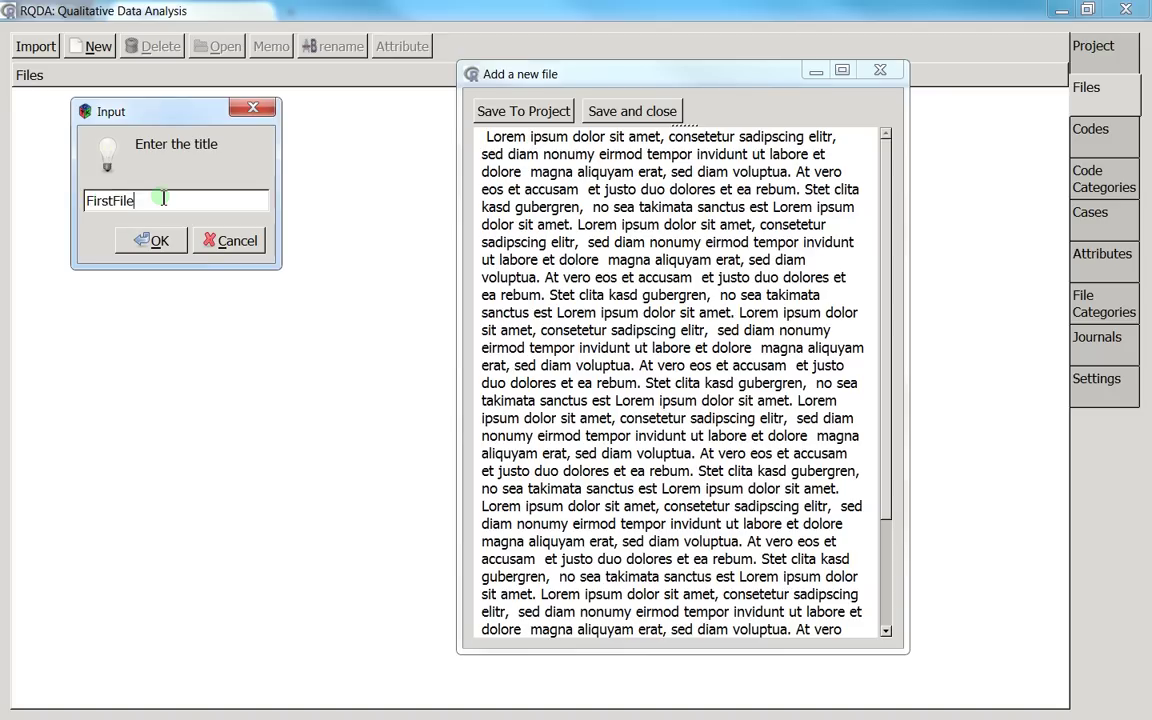
double_click(92, 201)
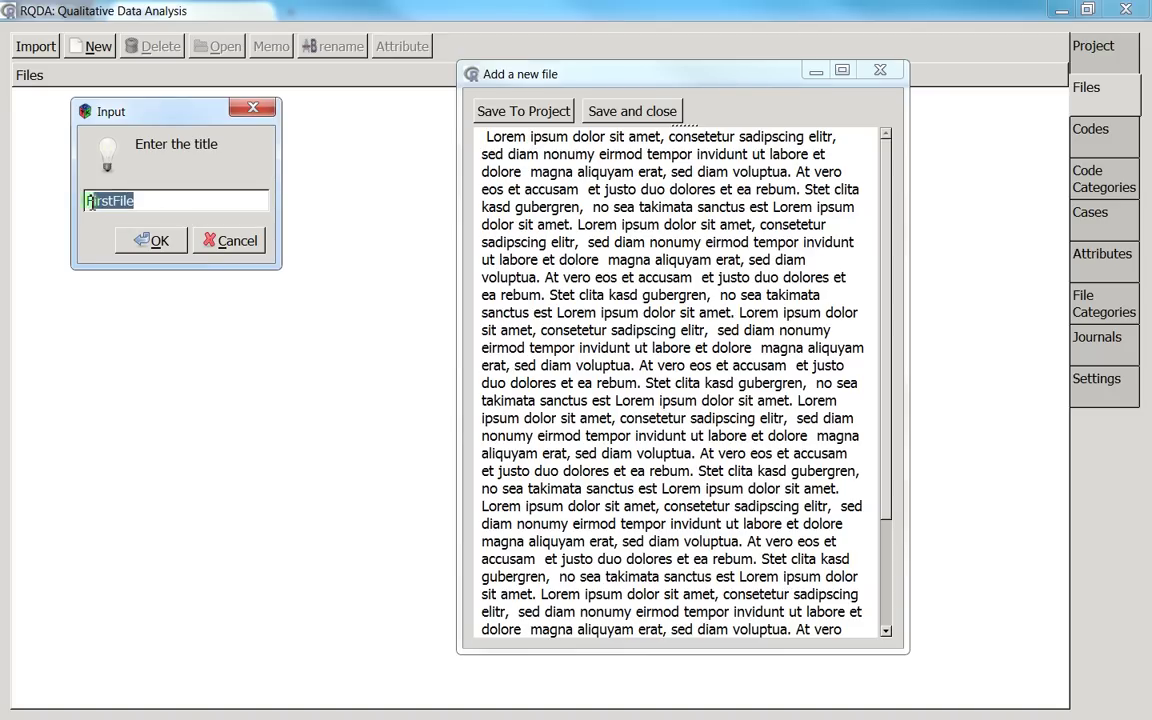
click(136, 205)
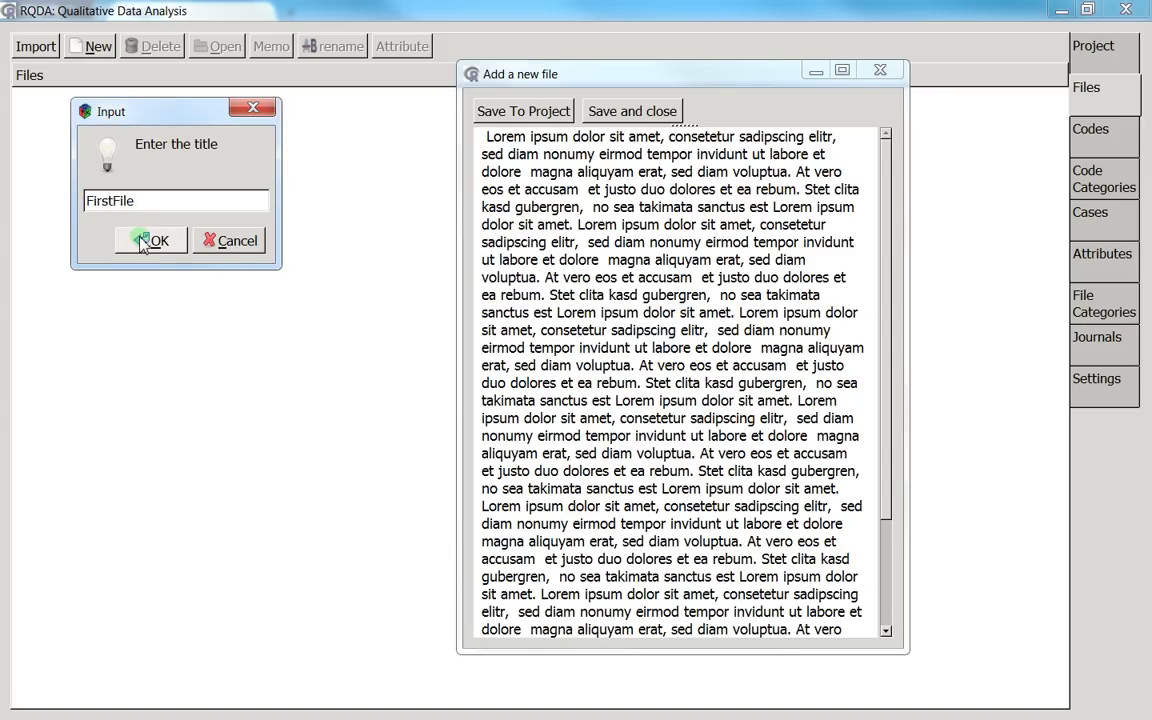
click(149, 252)
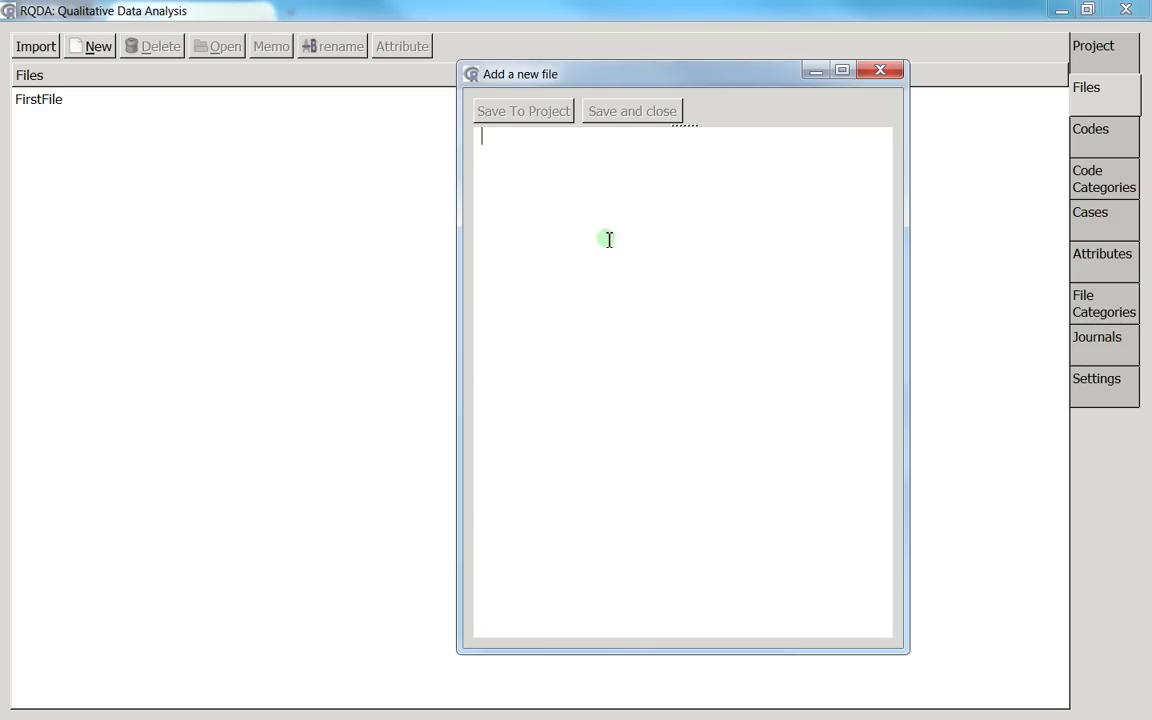
- Fill the empty new-file editor with five copies of the Lorem ipsum paragraph
click(547, 203)
text(Lorem ipsum dolor sit amet, consetetur sadipscing elitr,  sed diam nonumy eirmod tempor invidunt ut labore et dolore magna aliquyam erat, sed diam voluptua. At vero eos et accusam  et justo duo dolores et ea rebum. Stet clita kasd gubergren,  no sea takimata sanctus est Lorem ipsum dolor sit amet.)
text(Lorem ipsum dolor sit amet, consetetur sadipscing elitr,  sed diam nonumy eirmod tempor invidunt ut labore et dolore magna aliquyam erat, sed diam voluptua. At vero eos et accusam  et justo duo dolores et ea rebum. Stet clita kasd gubergren,  no sea takimata sanctus est Lorem ipsum dolor sit amet.)
key(ctrl+v)
key(ctrl+v)
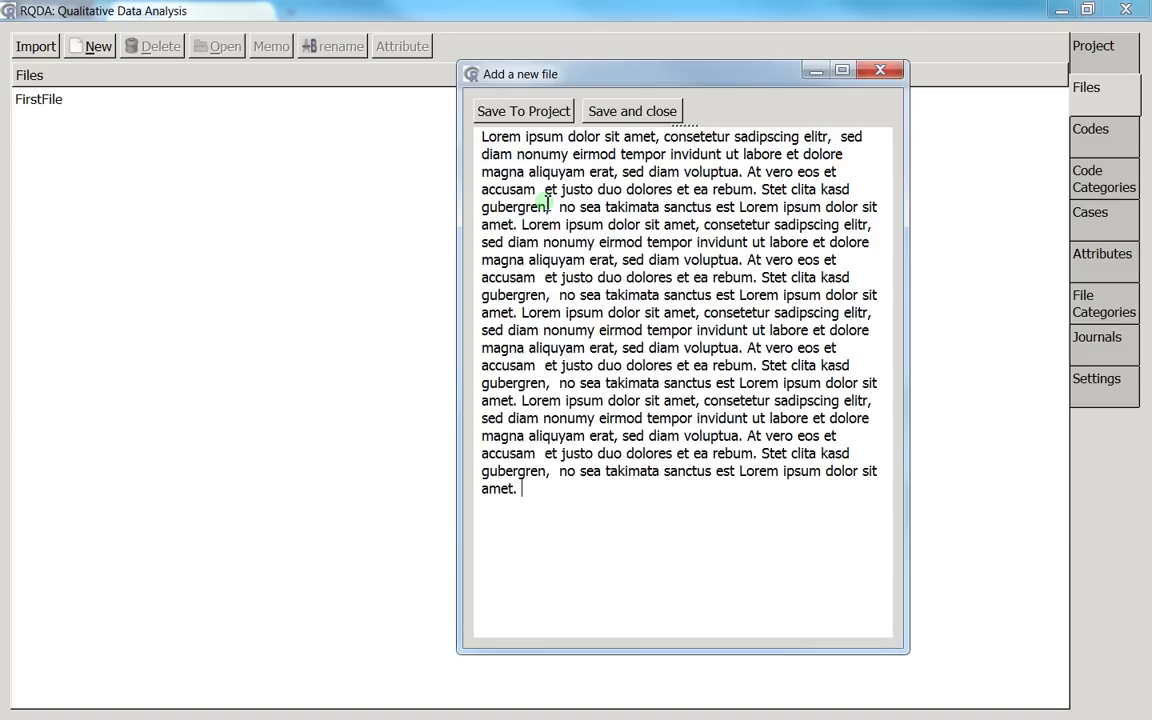
text(Lorem ipsum dolor sit amet, consetetur sadipscing elitr,  sed diam nonumy eirmod tempor invidunt ut labore et dolore magna aliquyam erat, sed diam voluptua. At vero eos et accusam  et justo duo dolores et ea rebum. Stet clita kasd gubergren,  no sea takimata sanctus est Lorem ipsum dolor sit amet.)
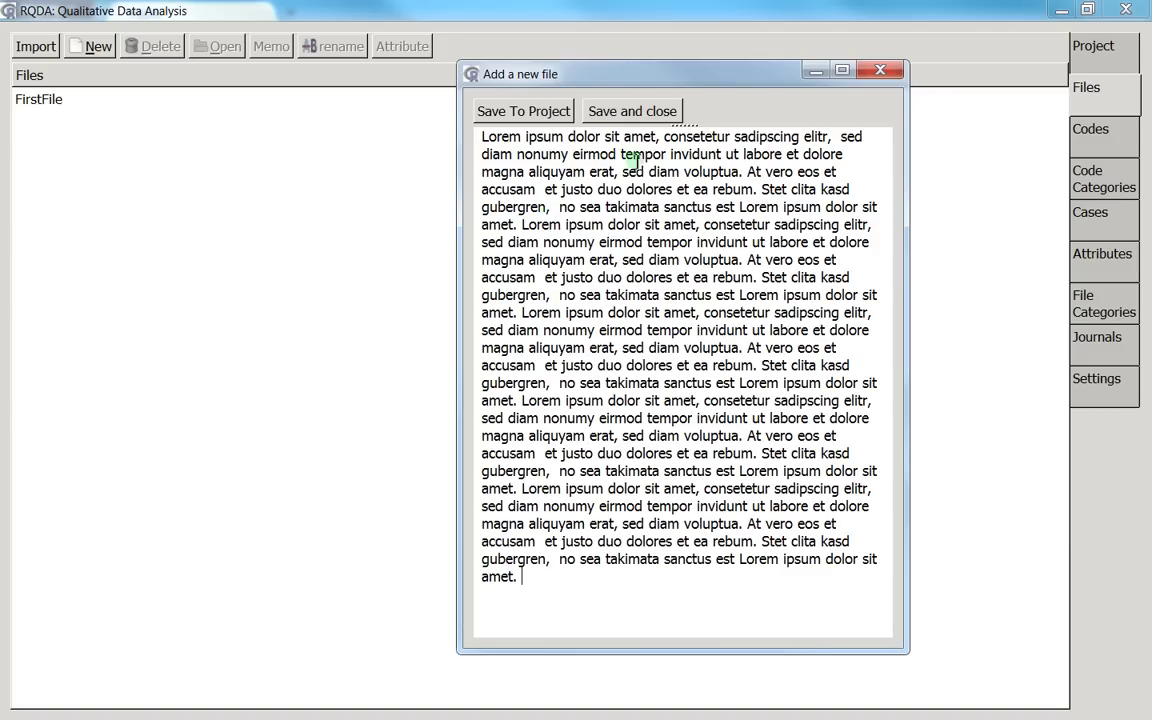
- Save the text to the project as SecondFile and close the editor
click(646, 113)
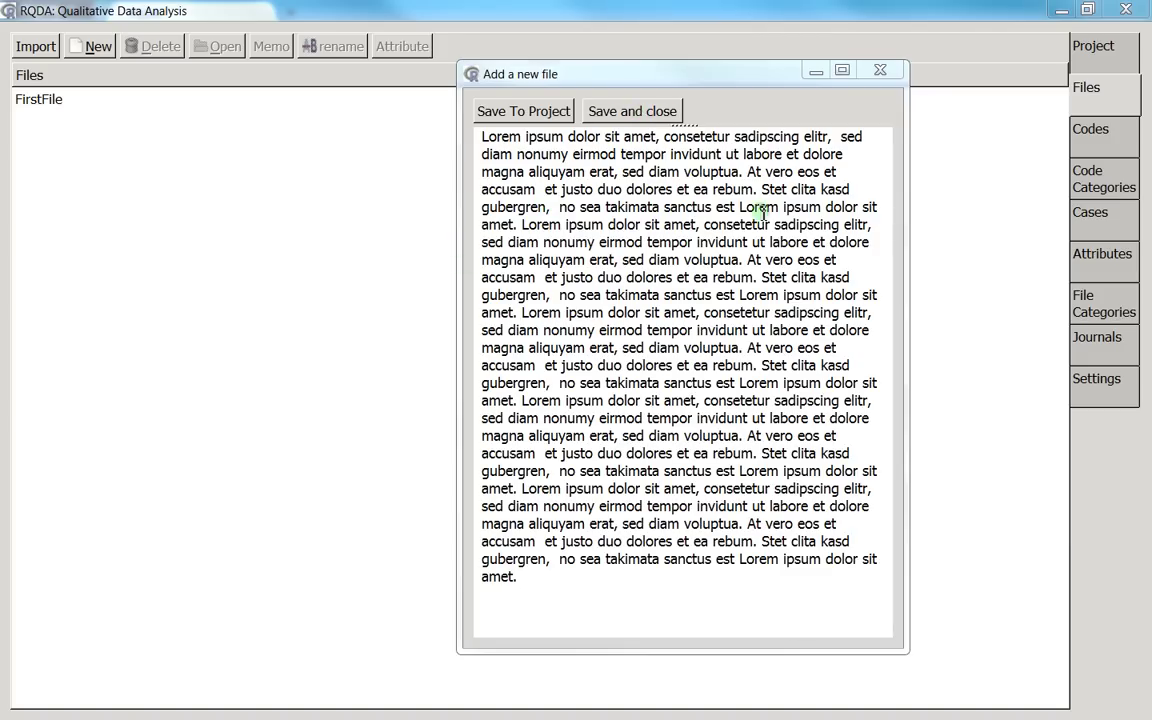
drag(13, 226, 203, 258)
text(SecondFile)
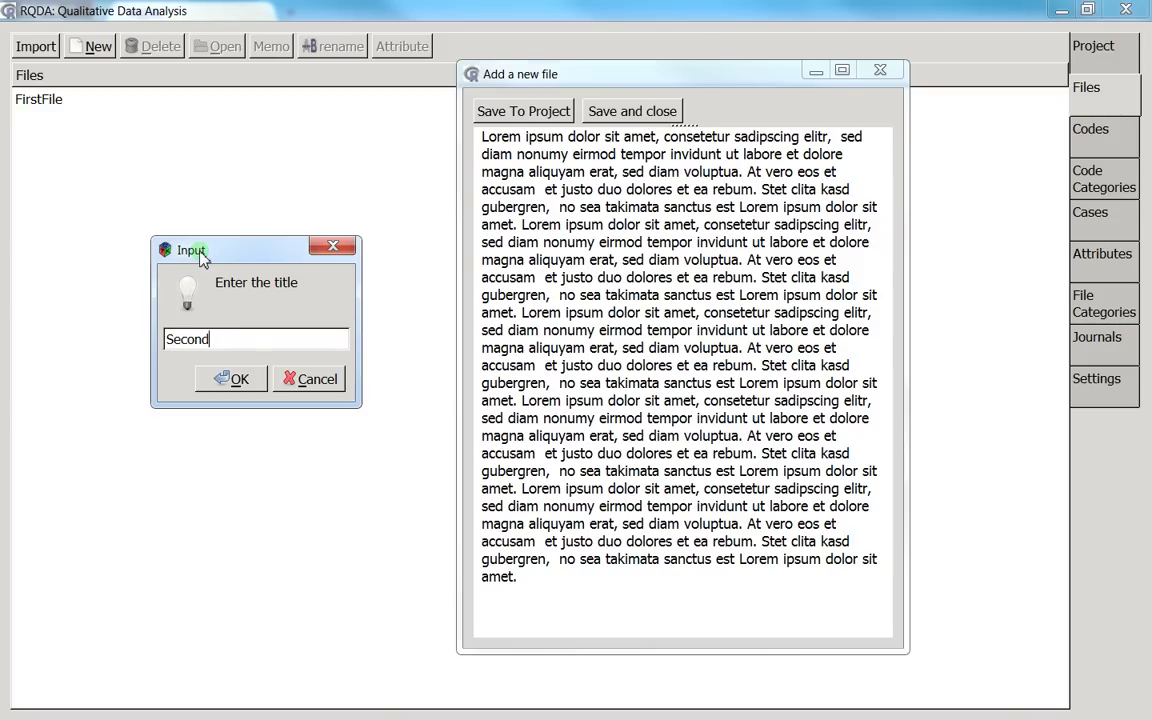
click(228, 379)
- Open FirstFile and SecondFile in turn to view their text, closing each viewer
click(142, 120)
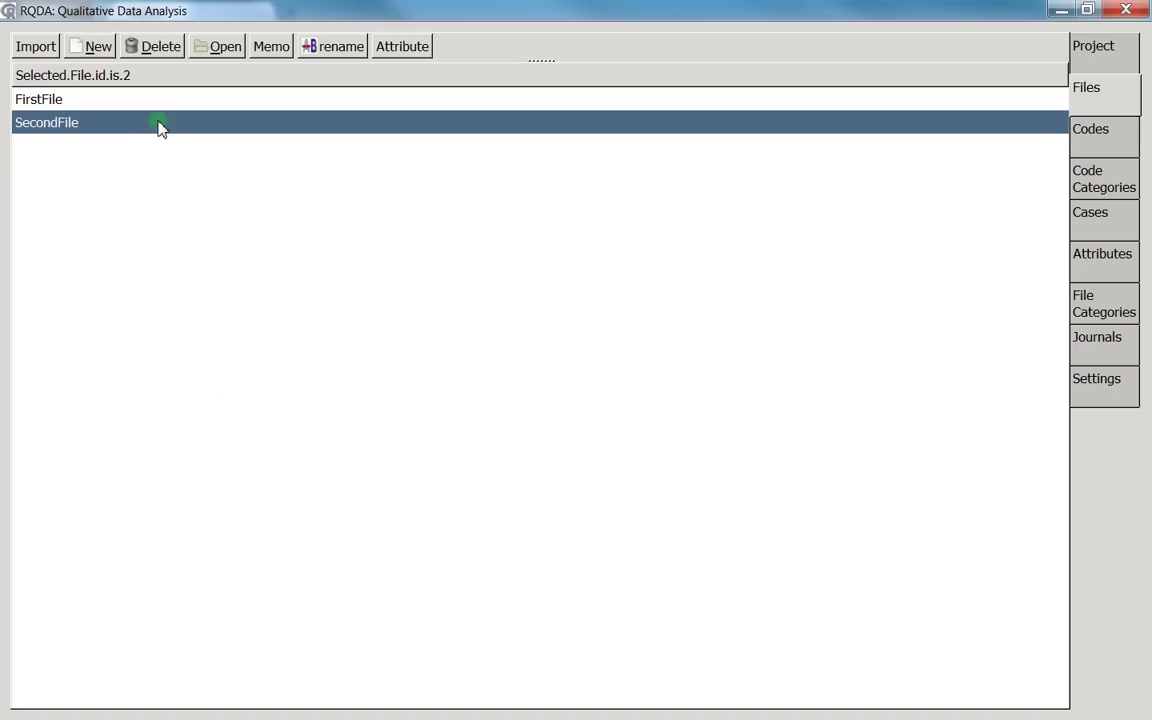
click(135, 123)
double_click(118, 101)
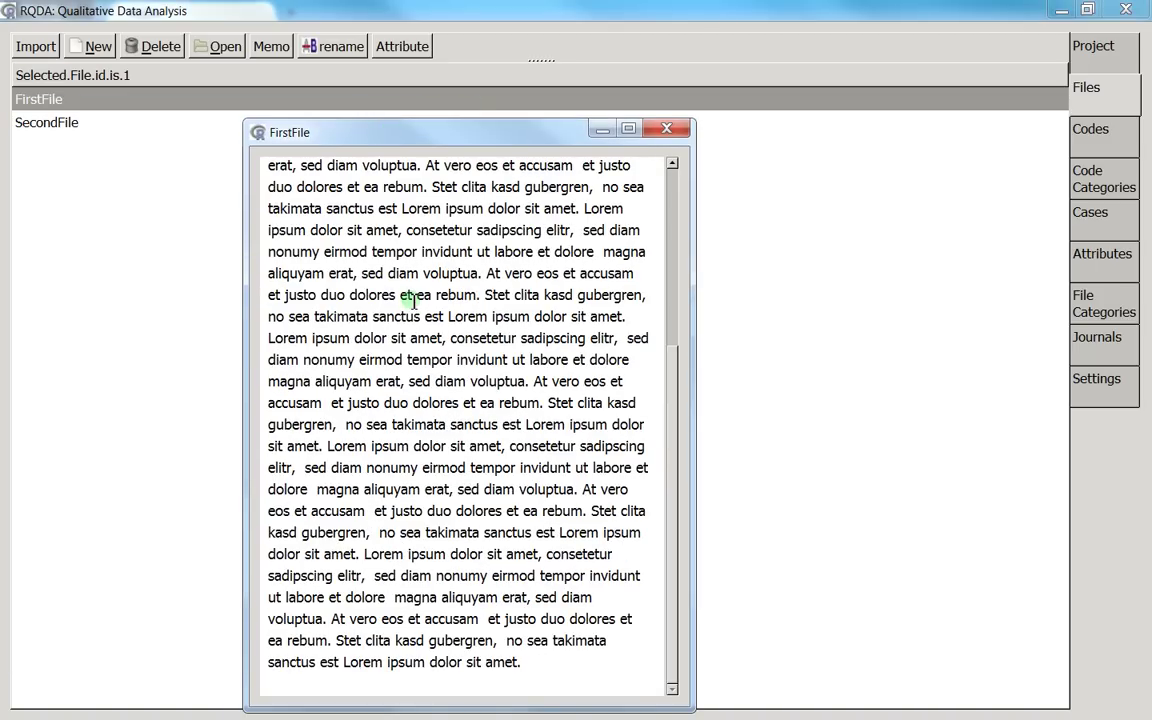
click(666, 129)
click(405, 130)
double_click(405, 130)
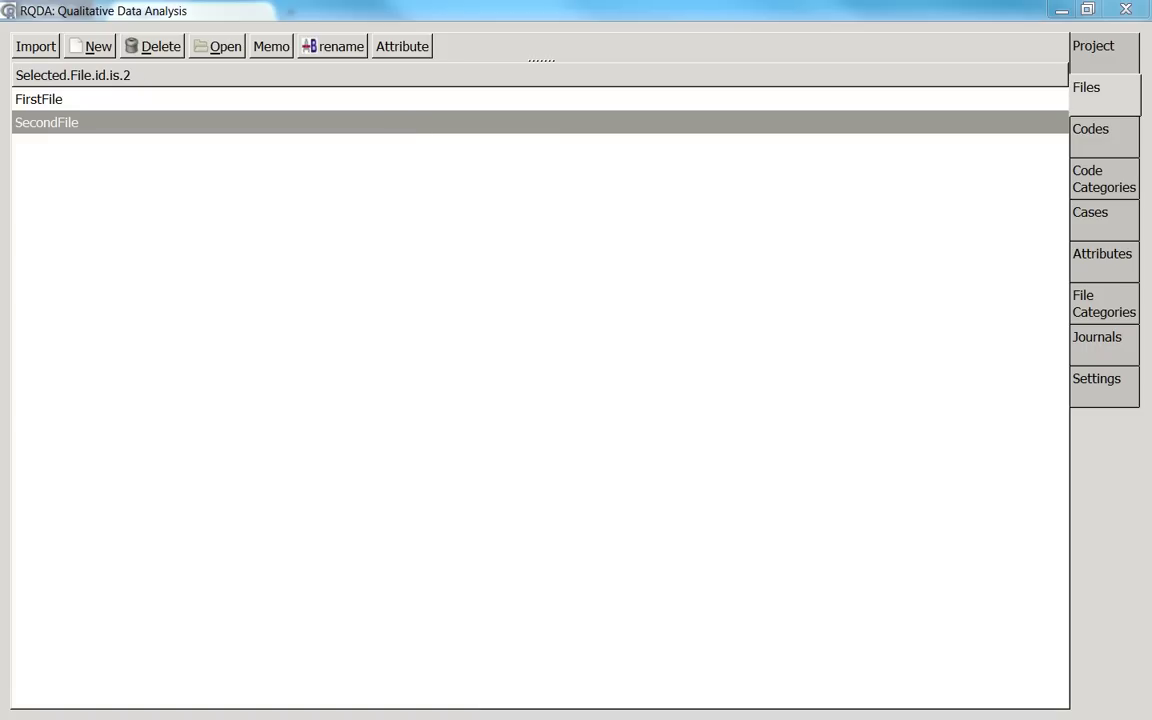
drag(424, 98, 522, 134)
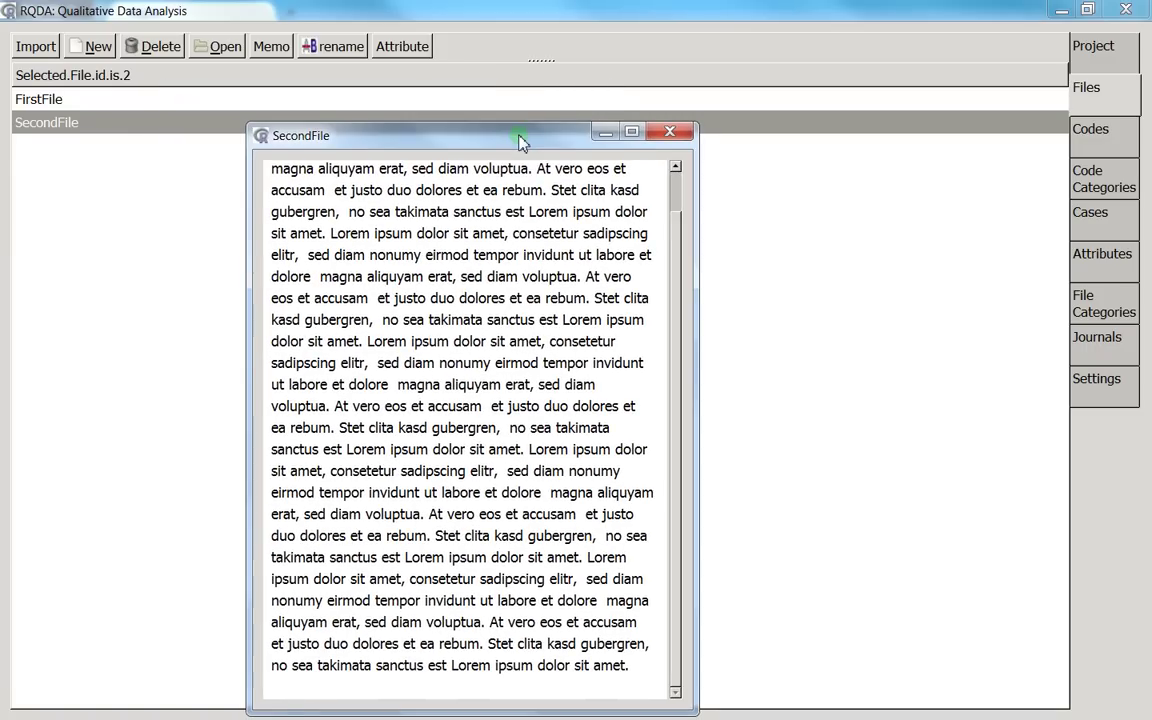
click(606, 128)
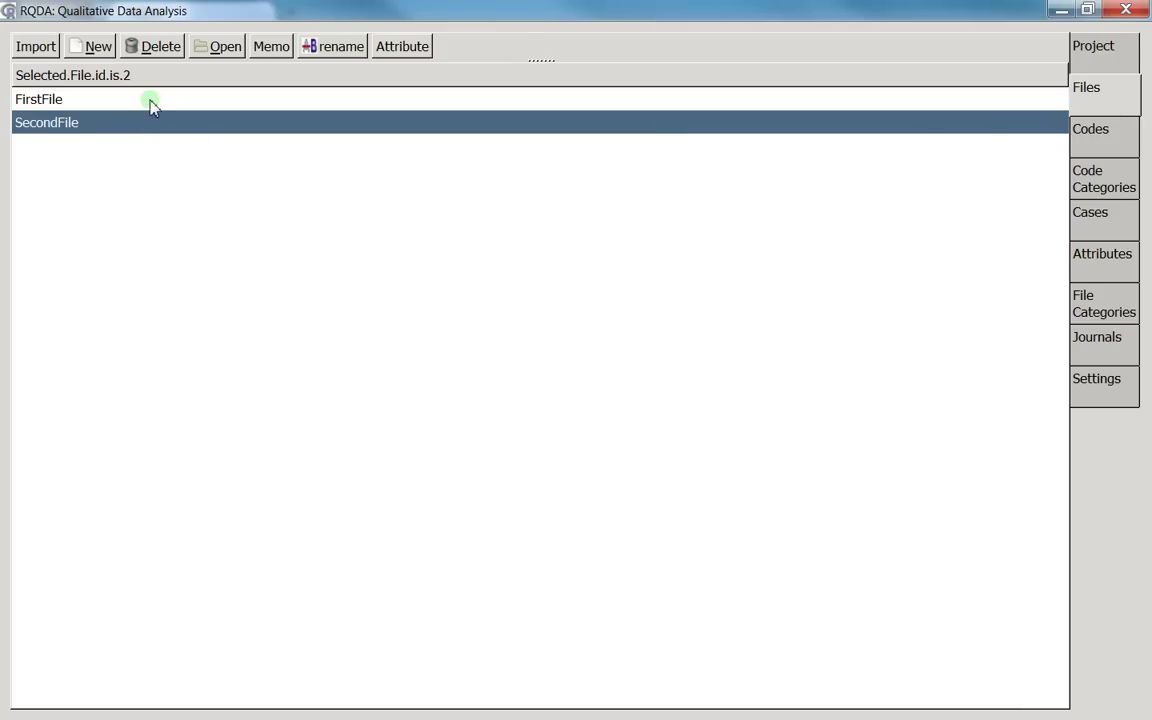
- Edit FirstFile, insert "First ...." at the very beginning of its text and save the file
click(150, 104)
right_click(172, 99)
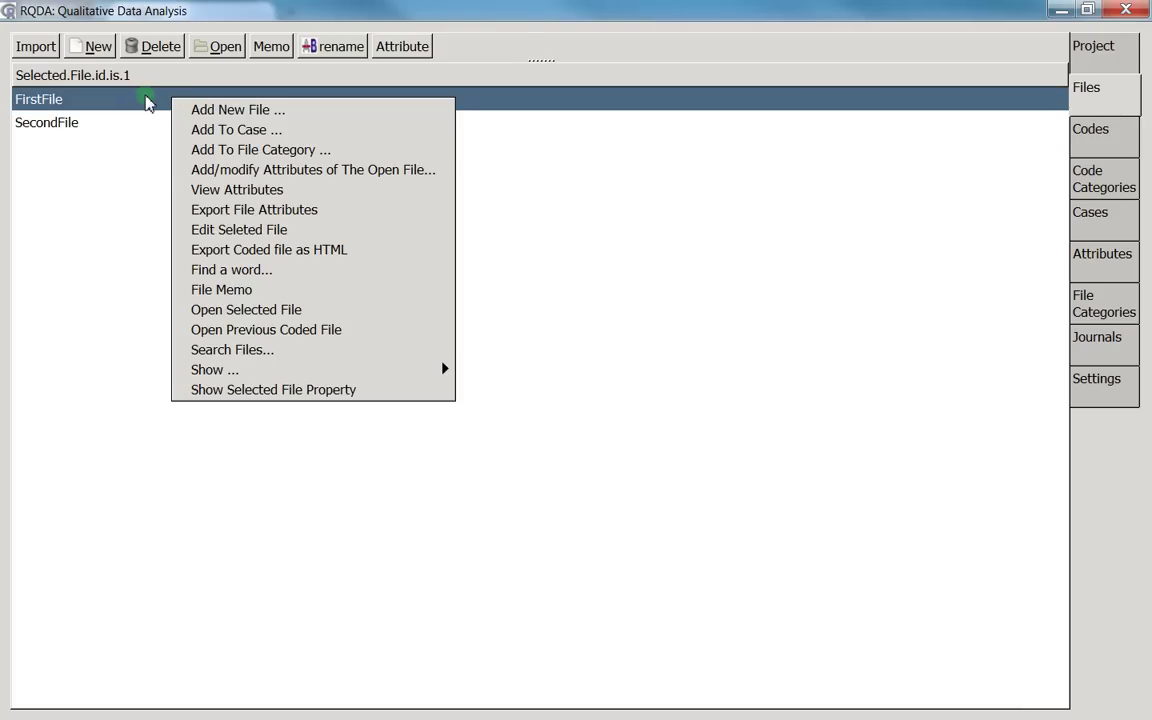
click(236, 232)
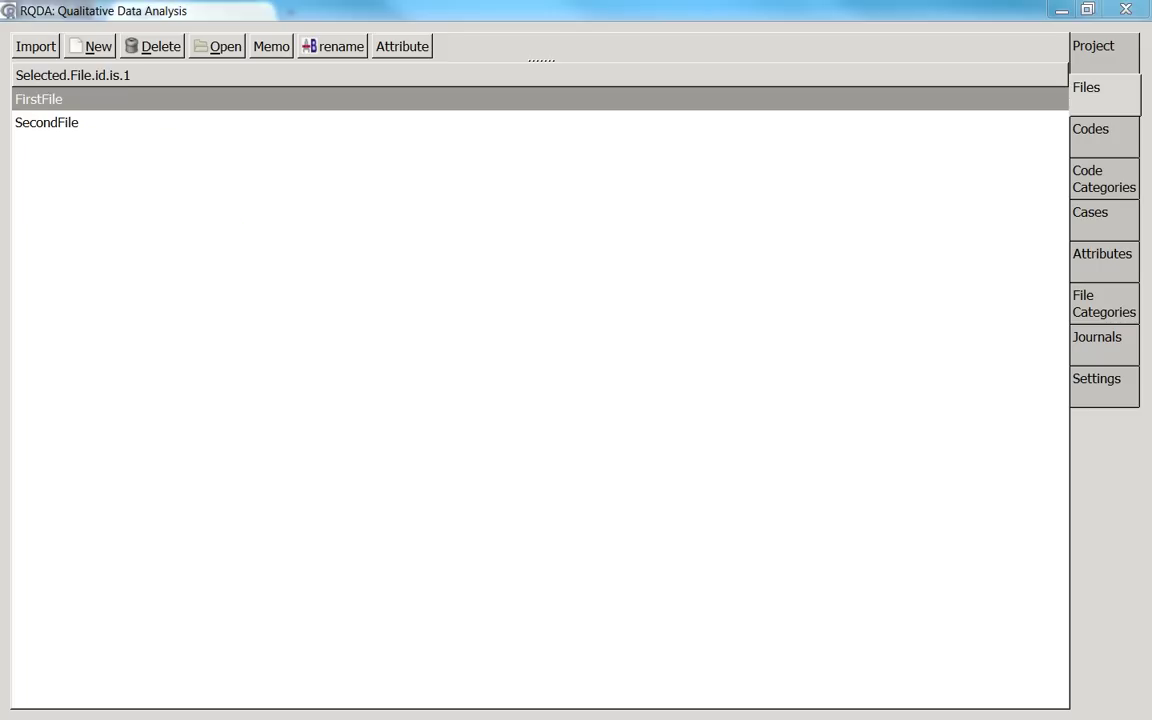
drag(388, 111, 548, 144)
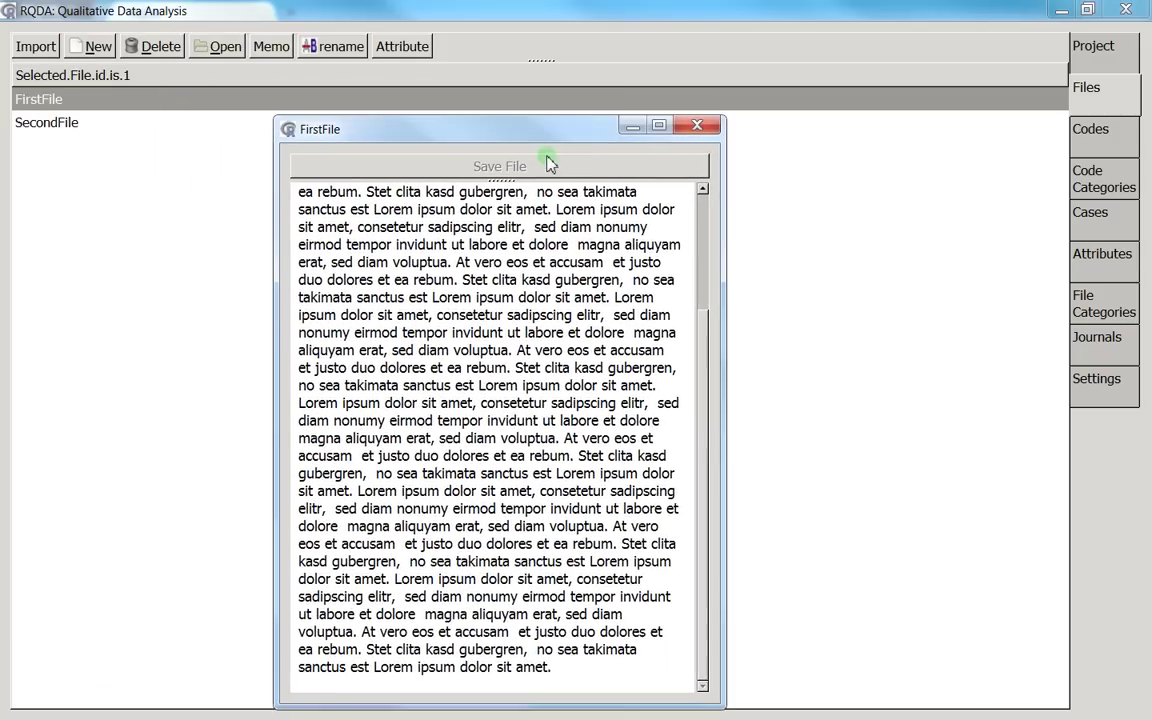
click(303, 192)
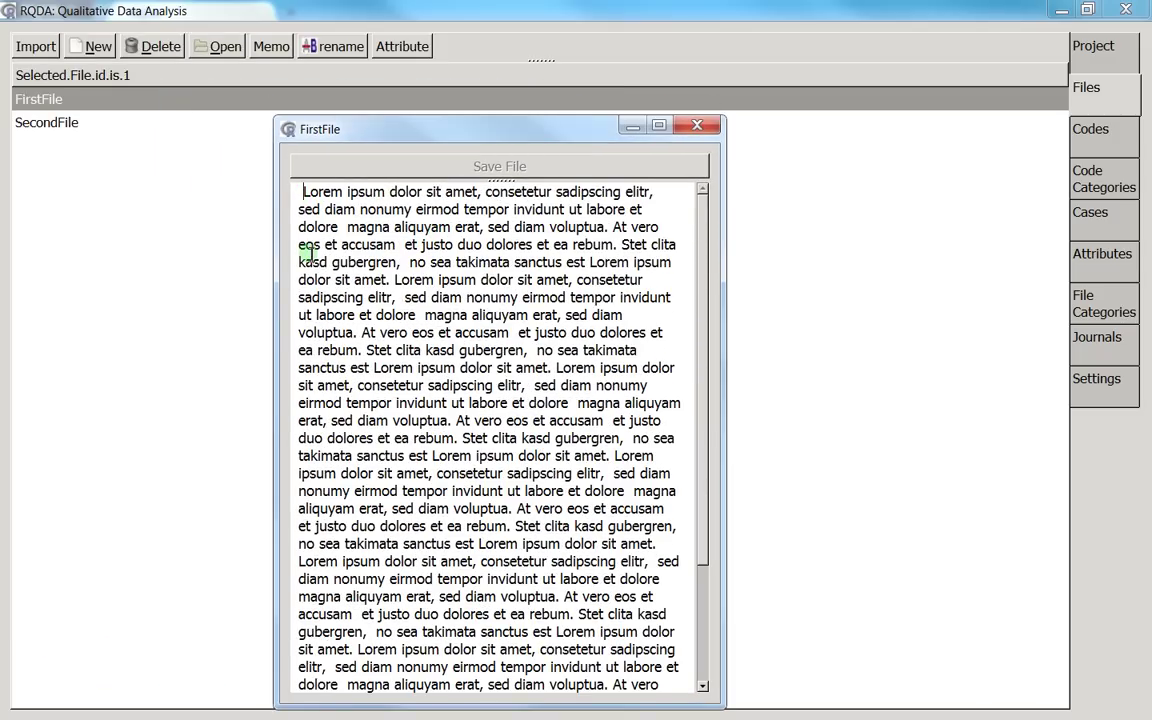
text(First ....)
click(497, 162)
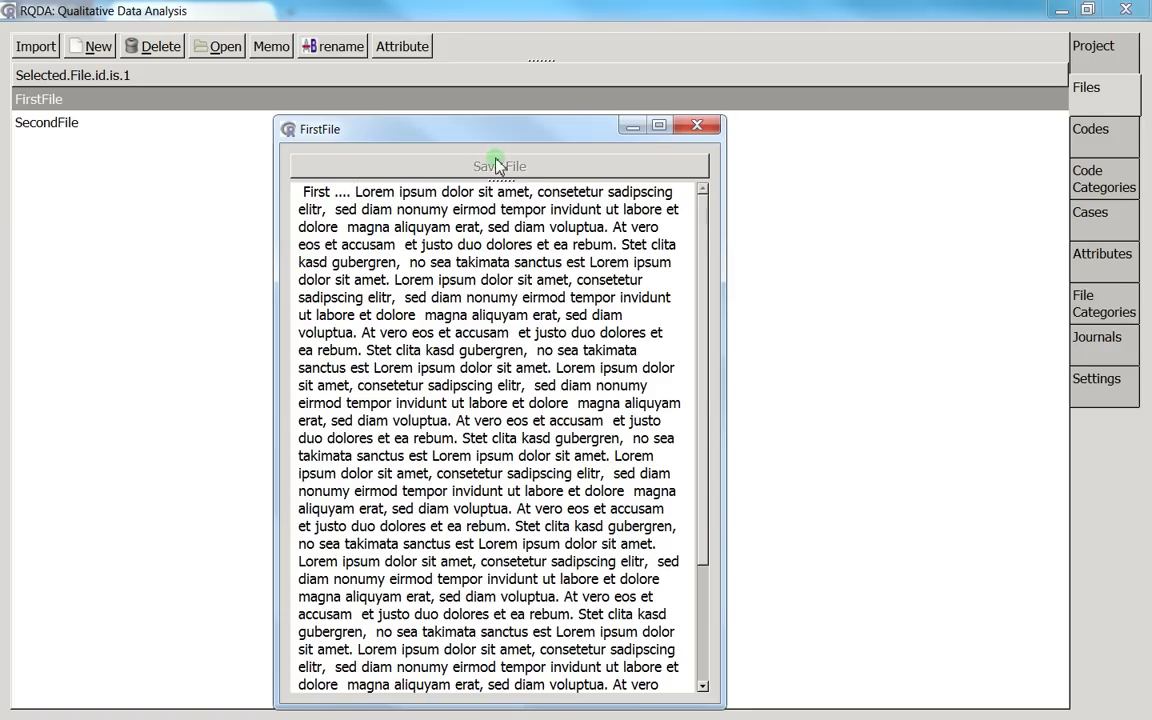
- Reopen FirstFile to check the beginning of its text
double_click(195, 103)
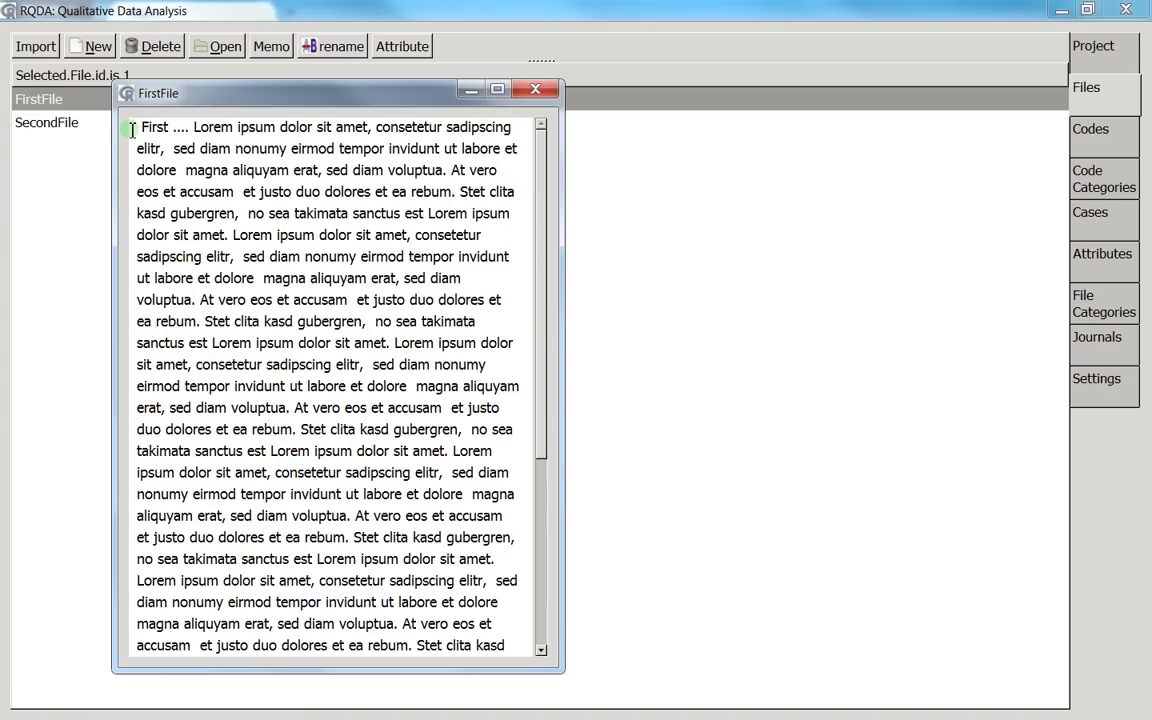
drag(120, 122, 190, 124)
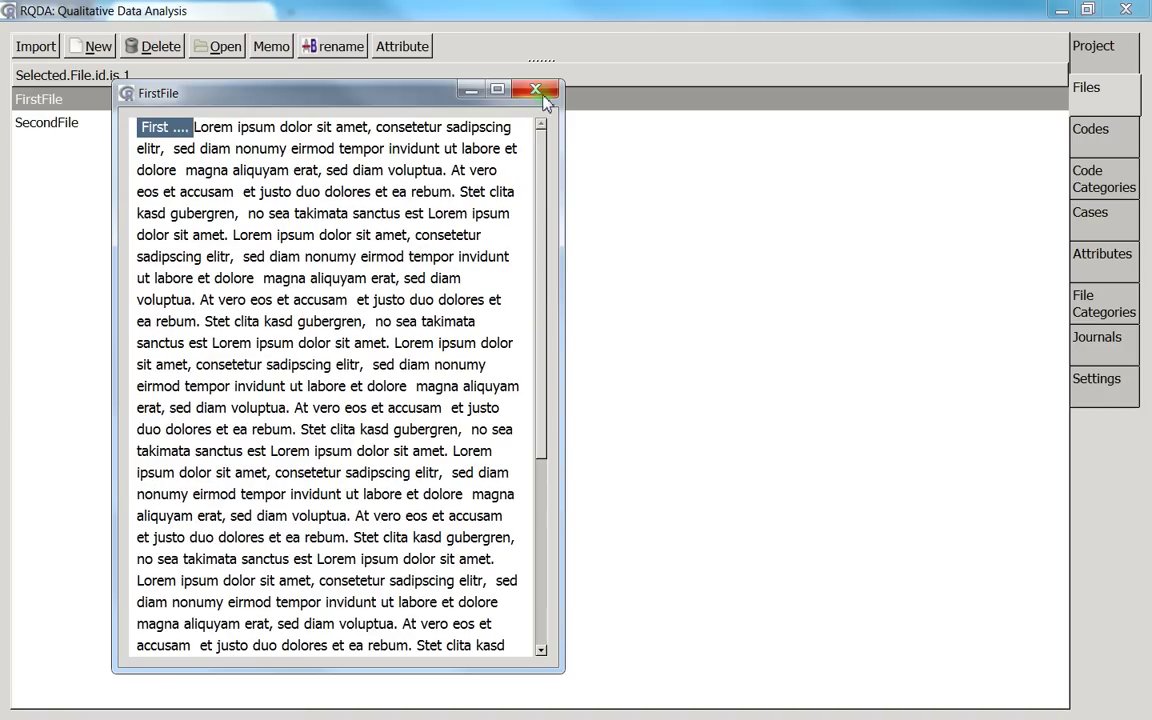
click(471, 90)
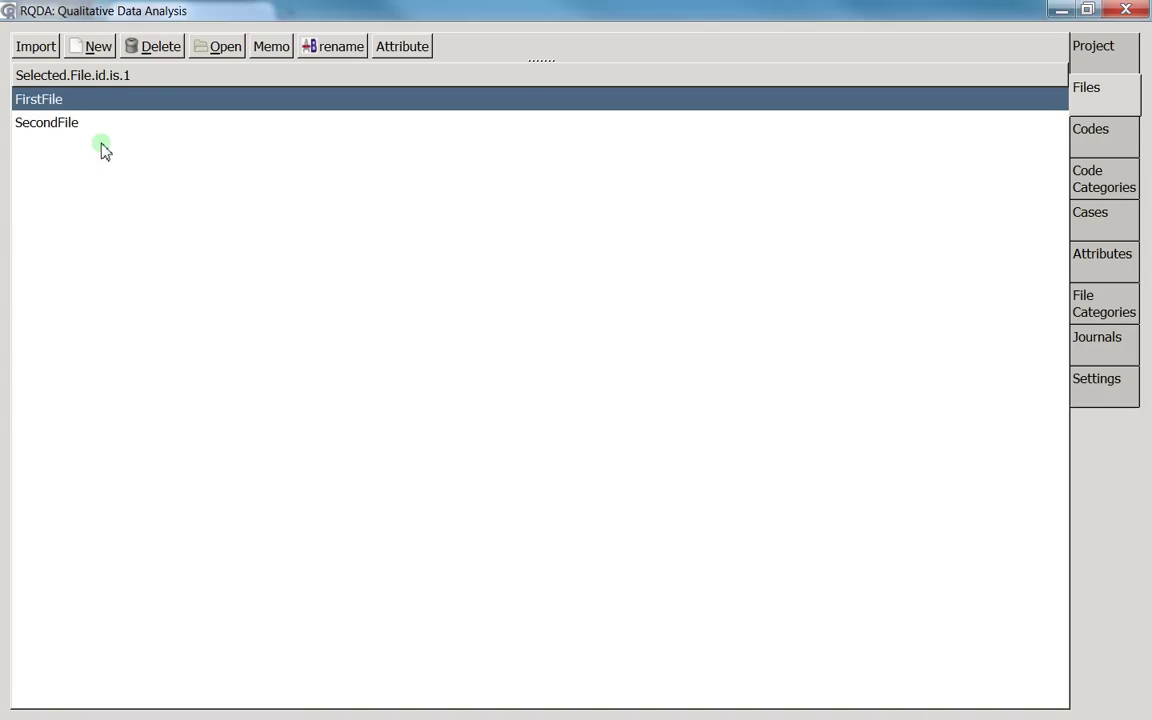
- Switch to FreeCommander and create a new text file named Test.txt in the RQDATest folder
click(54, 50)
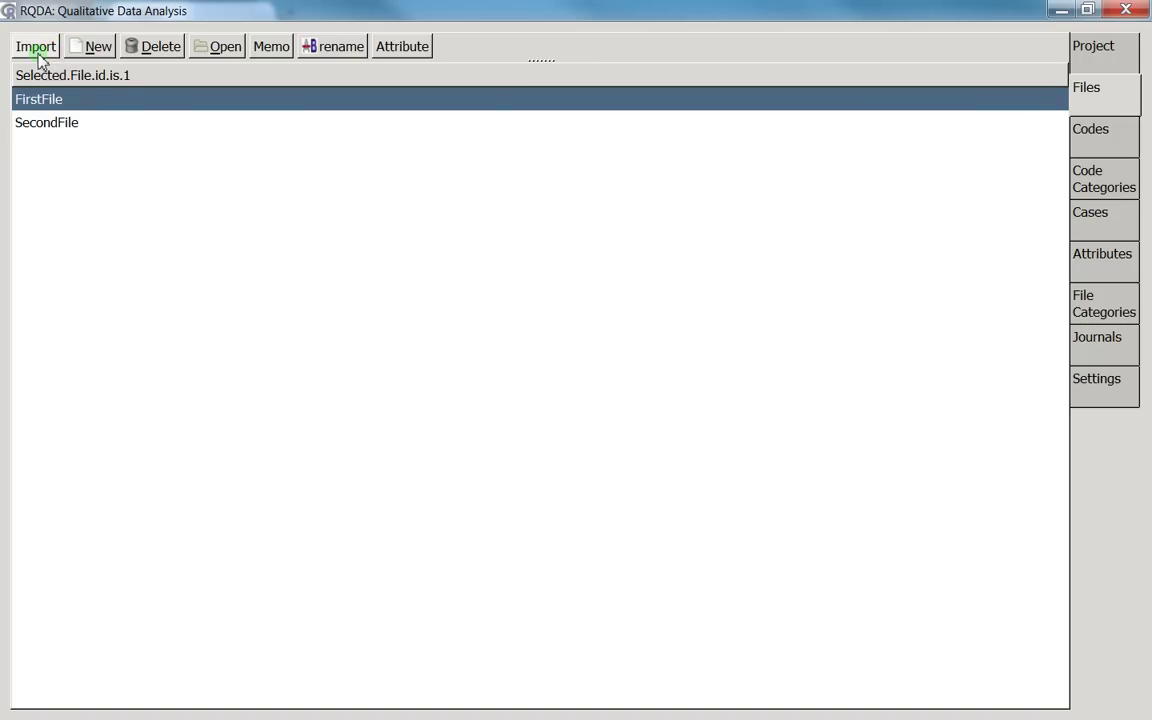
click(37, 50)
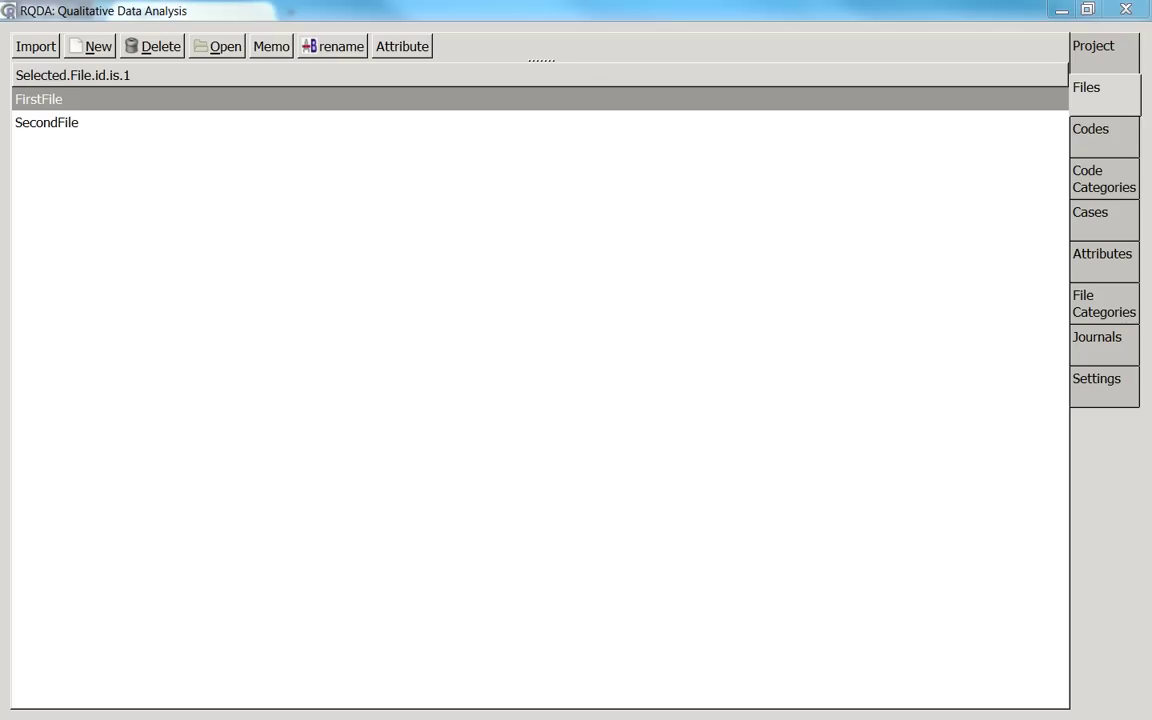
key(alt+Tab)
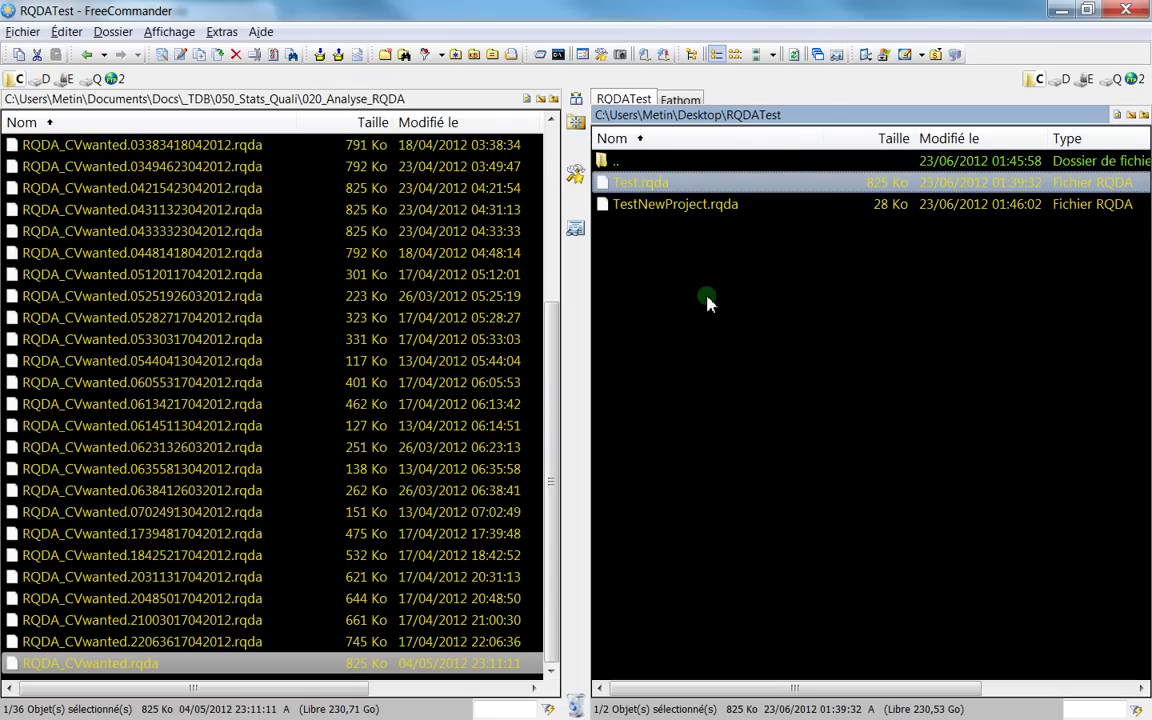
key(shift+F4)
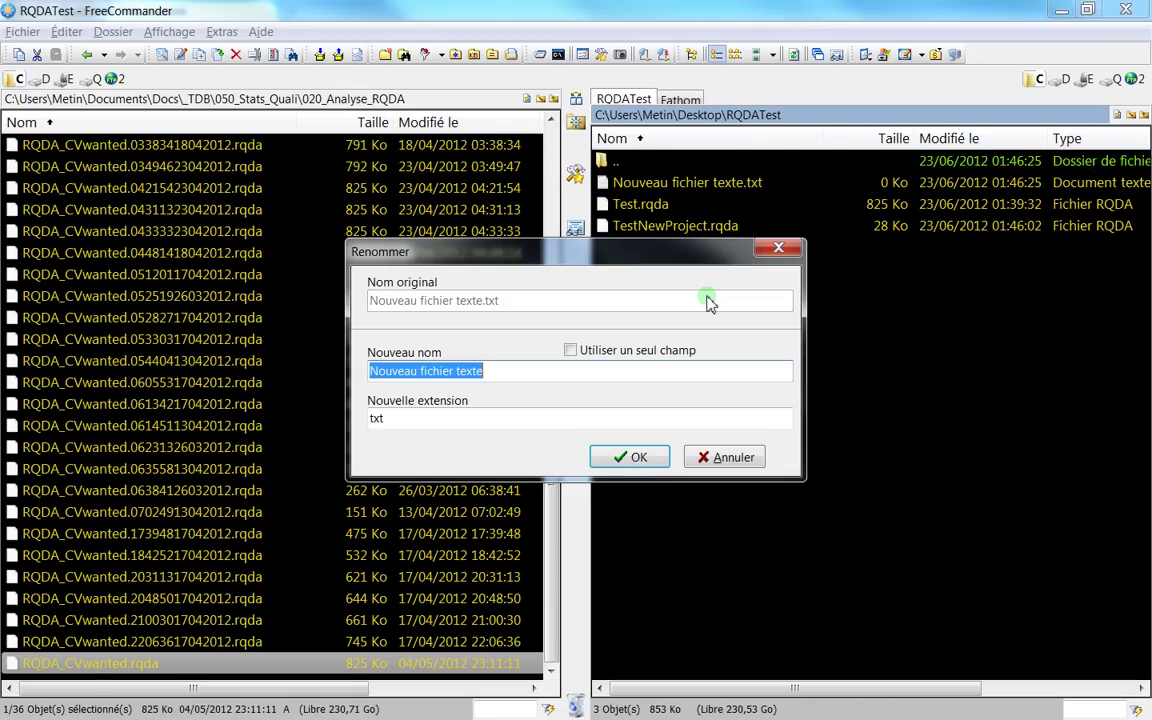
text(Test)
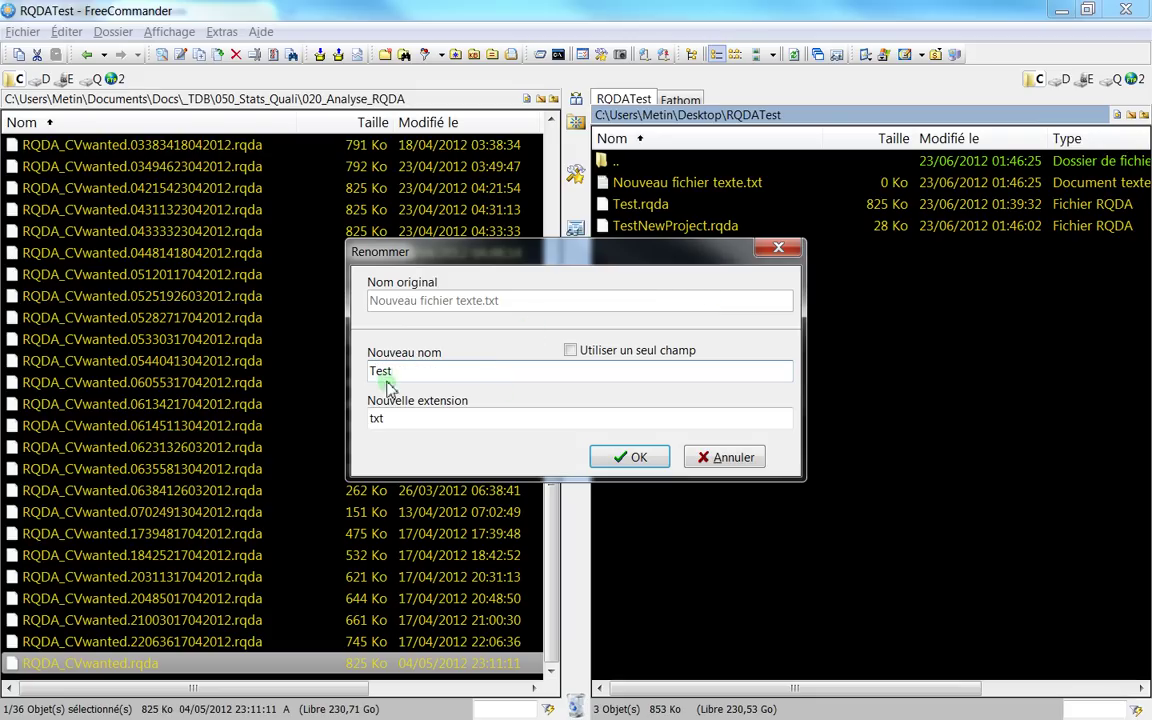
click(465, 418)
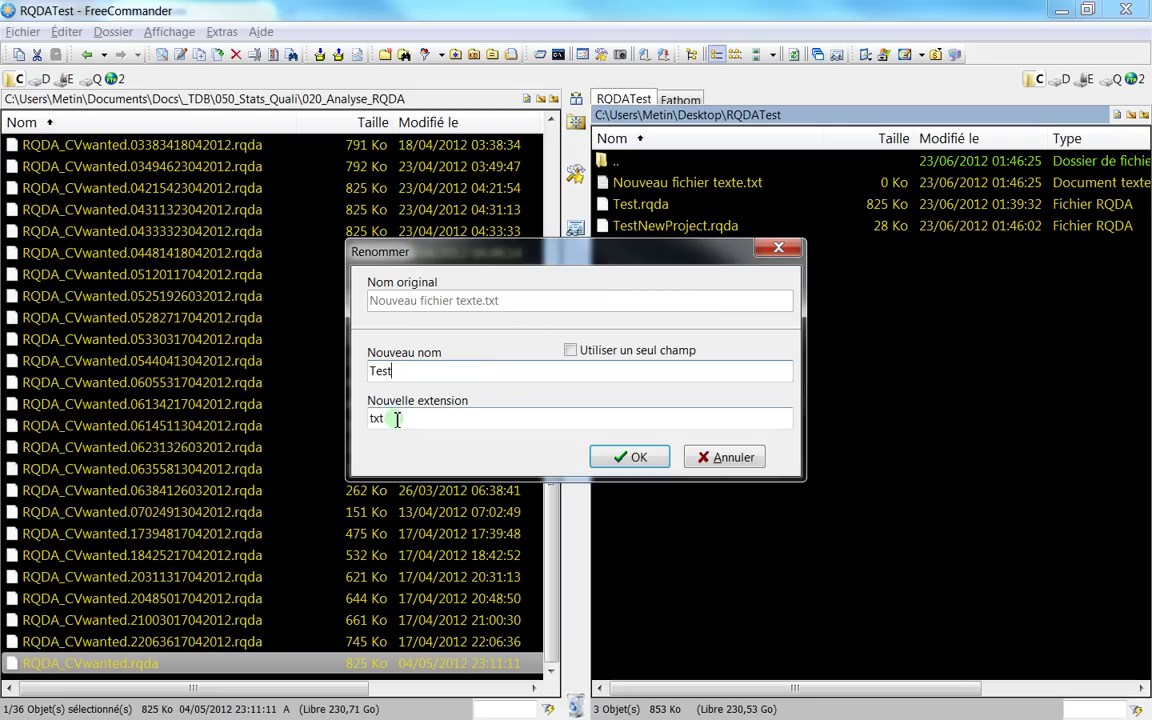
click(630, 457)
- Open Test.txt and enter "This file is called test.txt", followed by a blank line and a Lorem ipsum paragraph
double_click(652, 212)
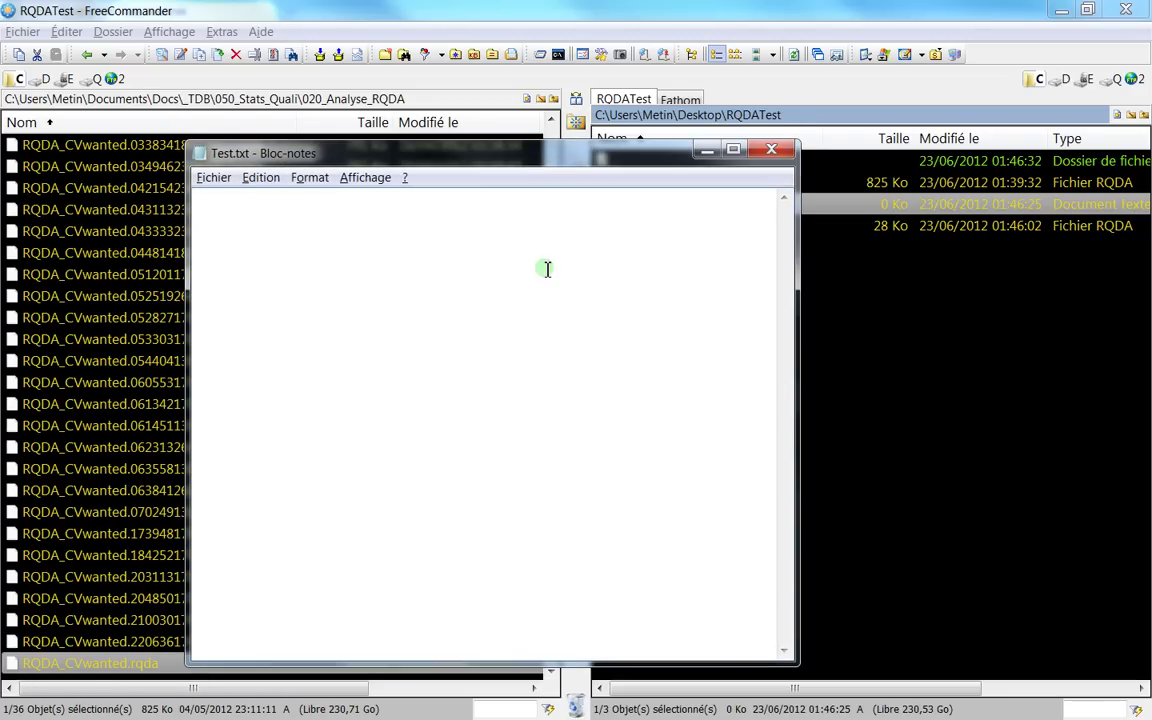
text(te)
key(BackSpace)
key(BackSpace)
text(This file )
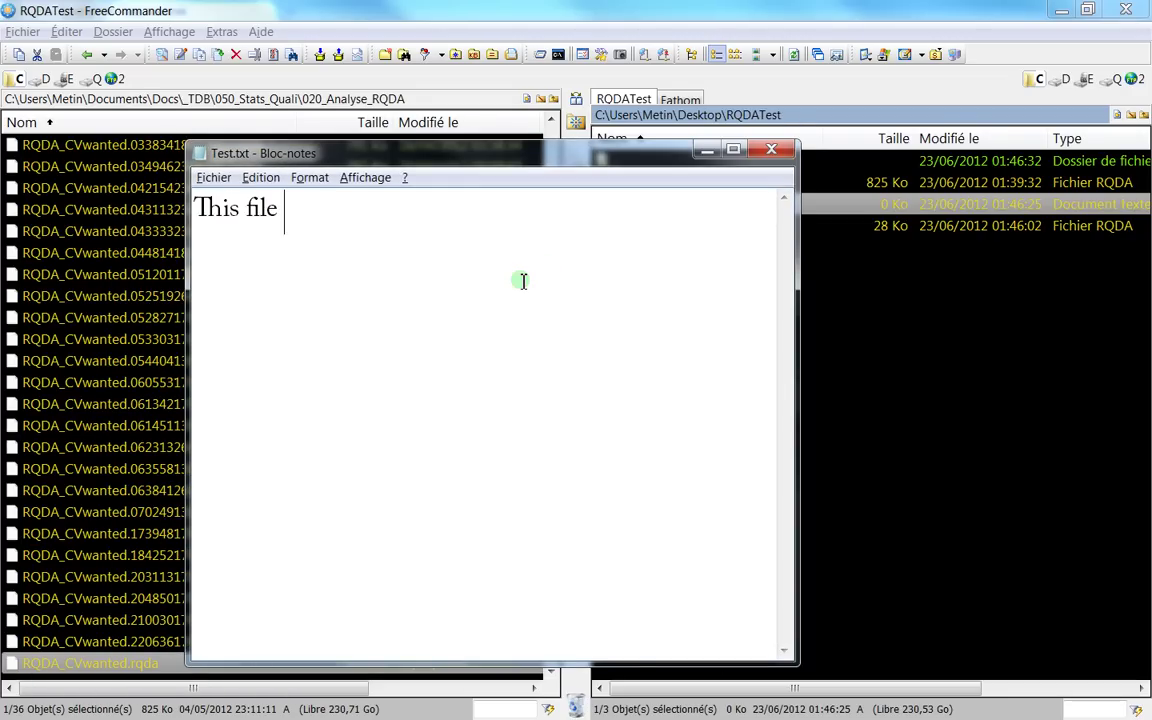
text(is called test.txt)
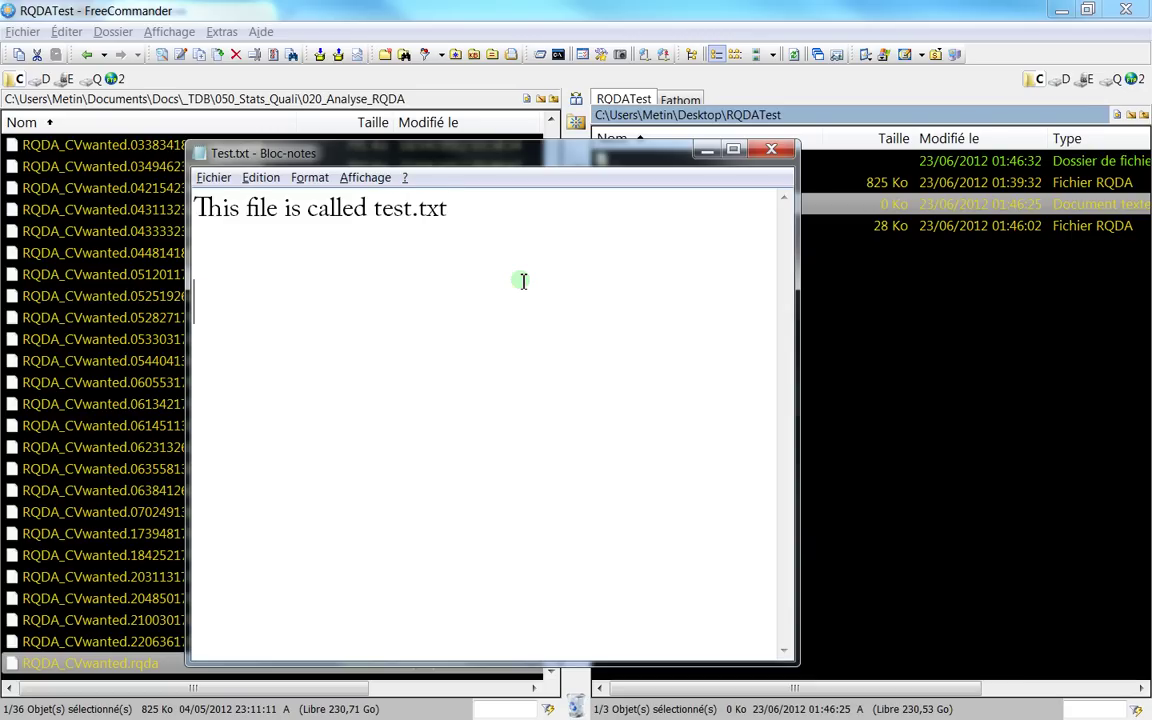
key(Return)
key(Return)
text(Lorem ipsum dolor sit amet, consetetur sadipscing elitr, sed diam nonumy eirmod tempor invidunt ut labore et dolore magna aliquyam erat, sed diam voluptua. At vero eos et accusam et justo duo dolores et ea rebum. Stet clita kasd gubergren, no sea takimata sanctus est Lorem ipsum dolor sit amet.)
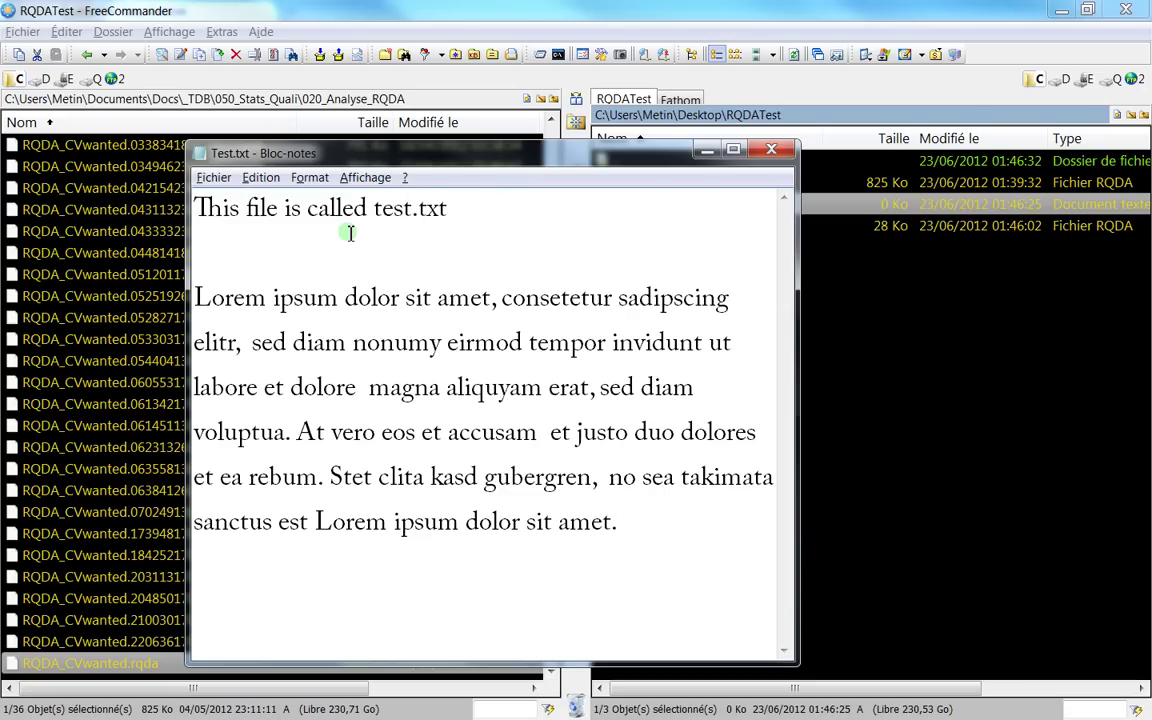
- Save the text in Test.txt and close the file
key(ctrl+s)
drag(647, 517, 163, 168)
click(272, 342)
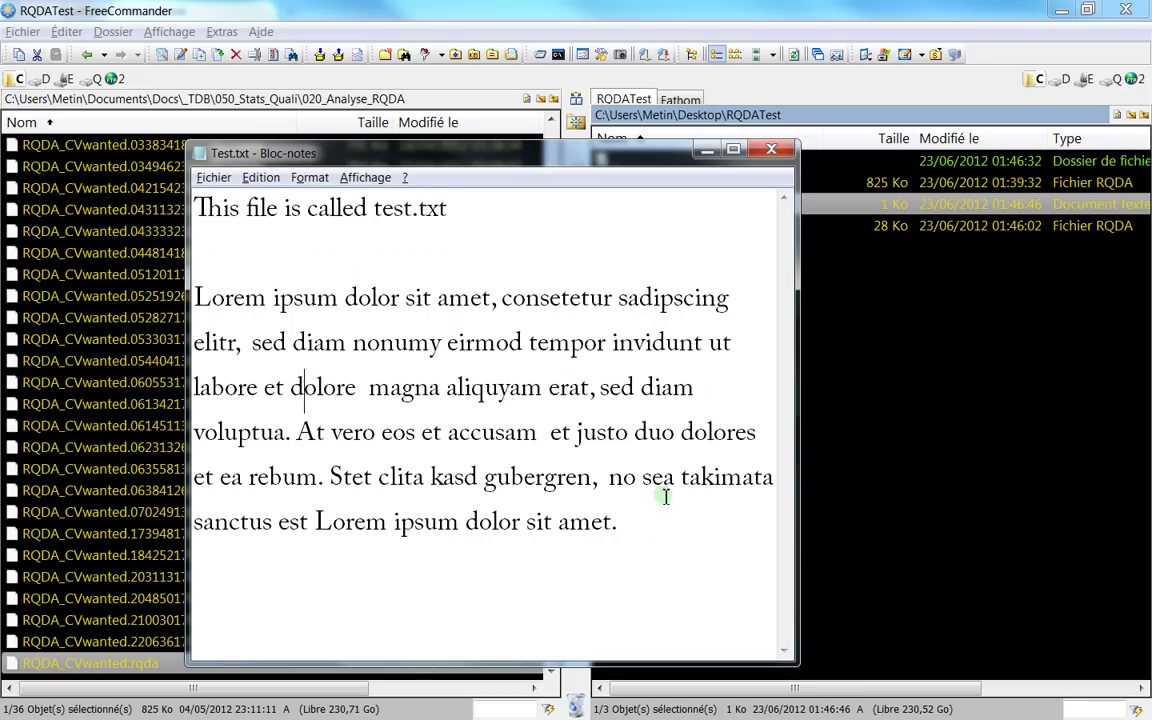
drag(671, 543, 231, 267)
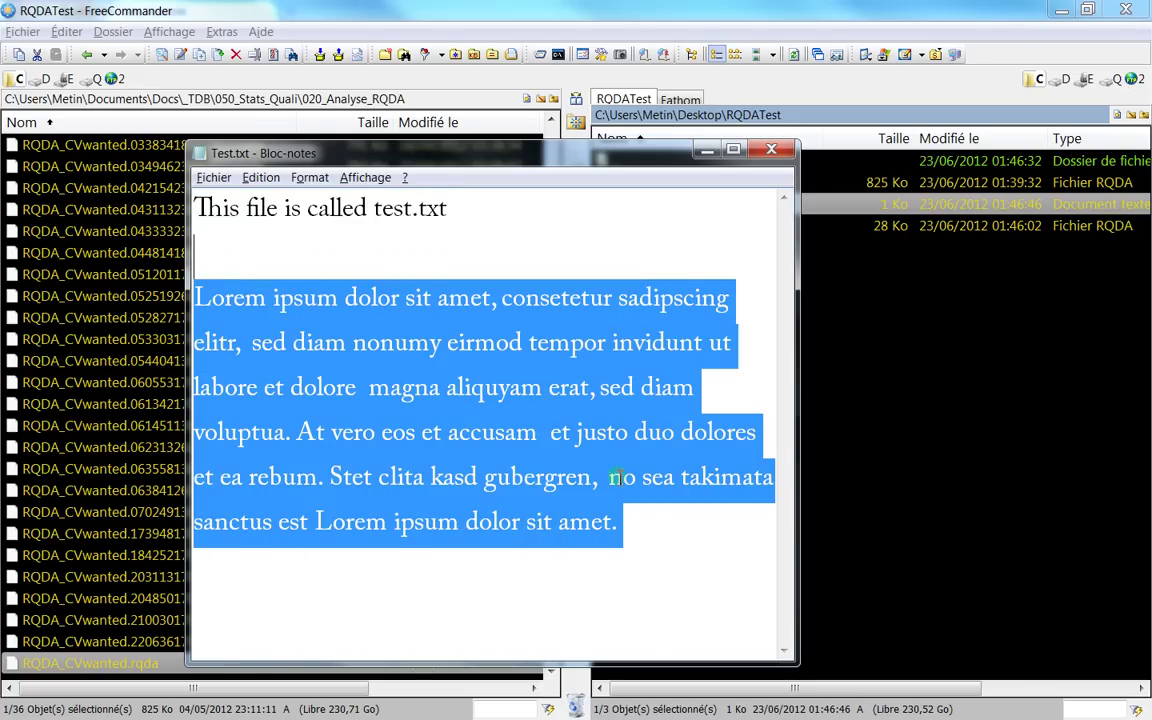
click(652, 535)
key(ctrl+s)
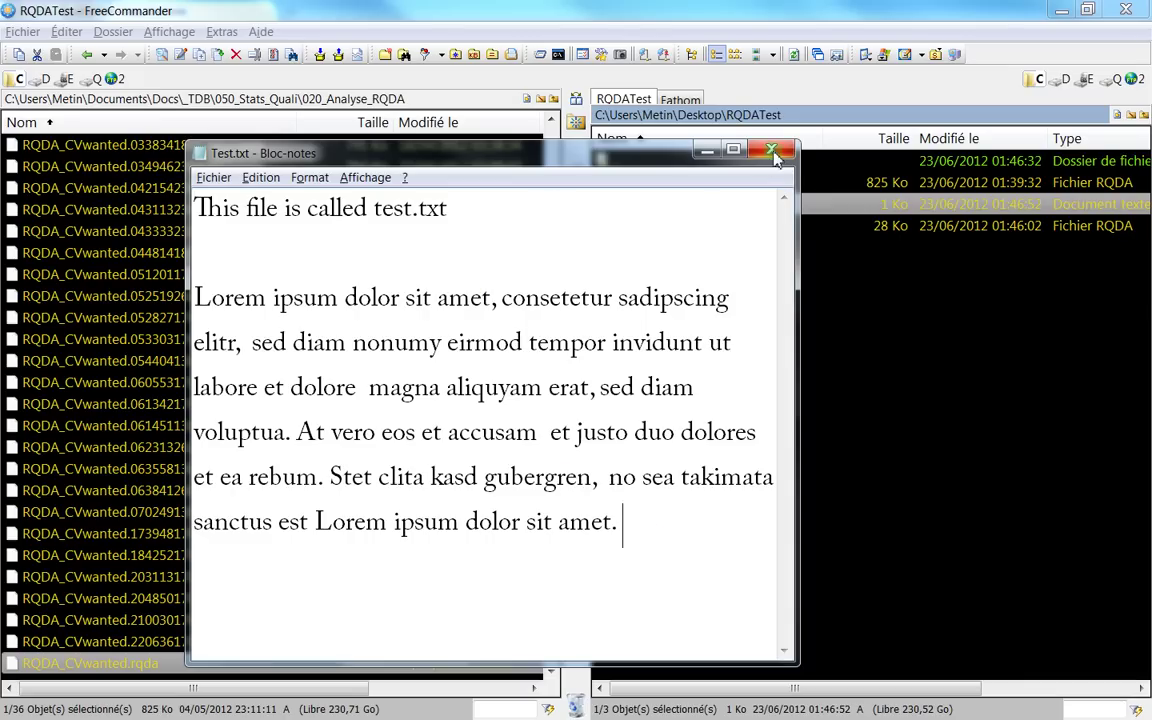
click(771, 151)
- Move FreeCommander aside, switch back to RQDA and bring the file import dialog fully into view
double_click(600, 11)
drag(740, 11, 0, 45)
click(37, 50)
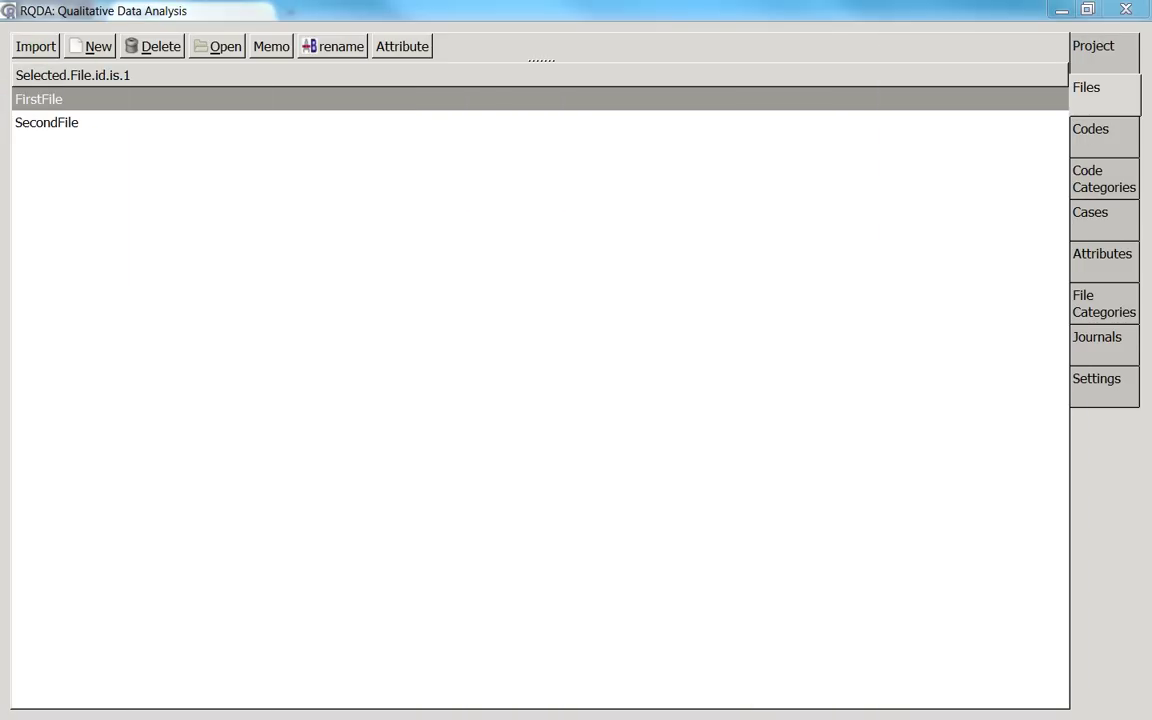
drag(301, 105, 614, 82)
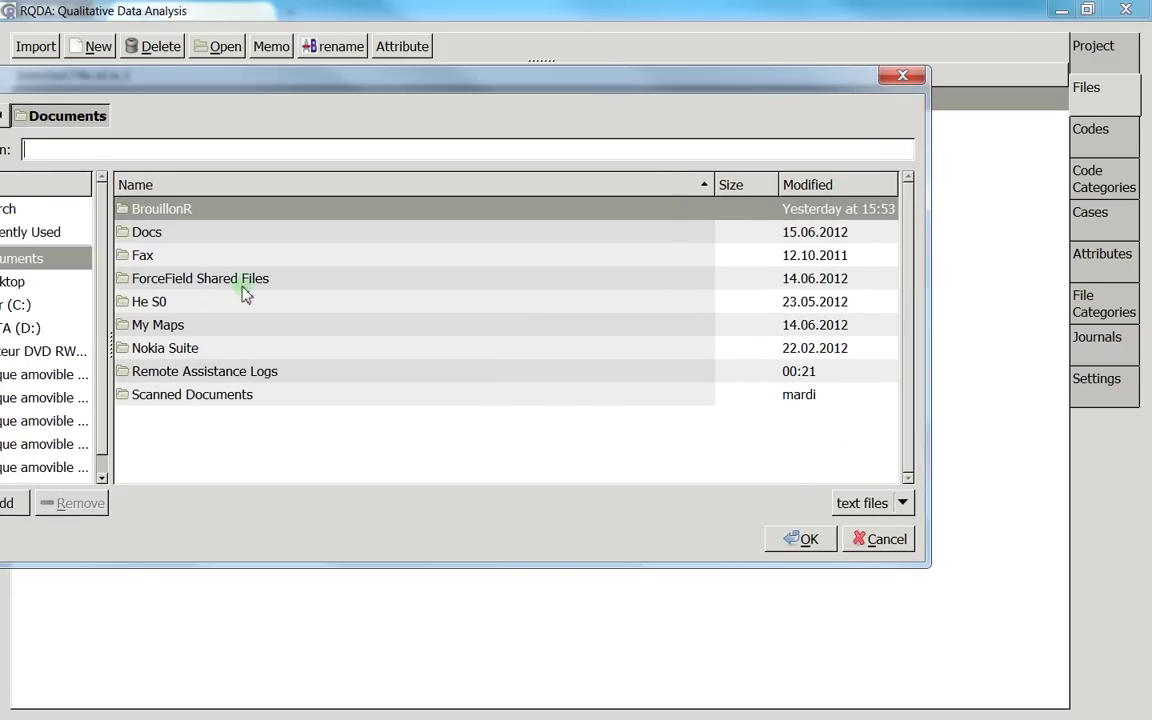
drag(154, 95, 260, 89)
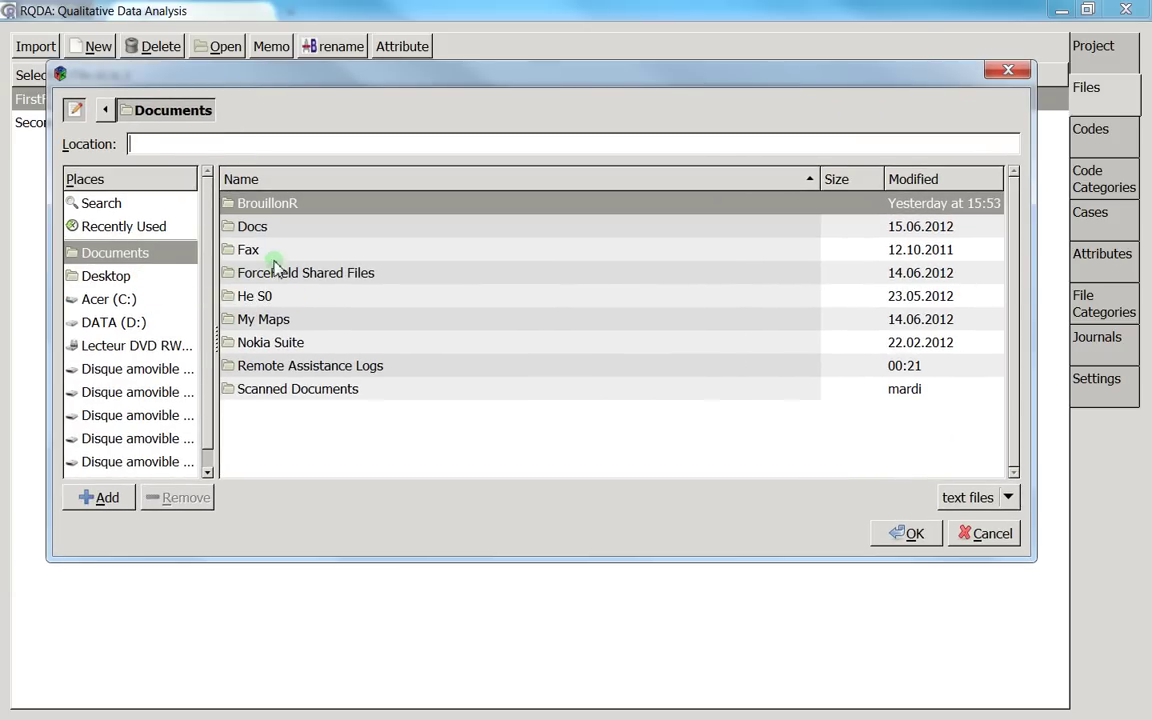
- Browse from Documents up to the user folder and into the RQDATest folder on the Desktop
click(250, 226)
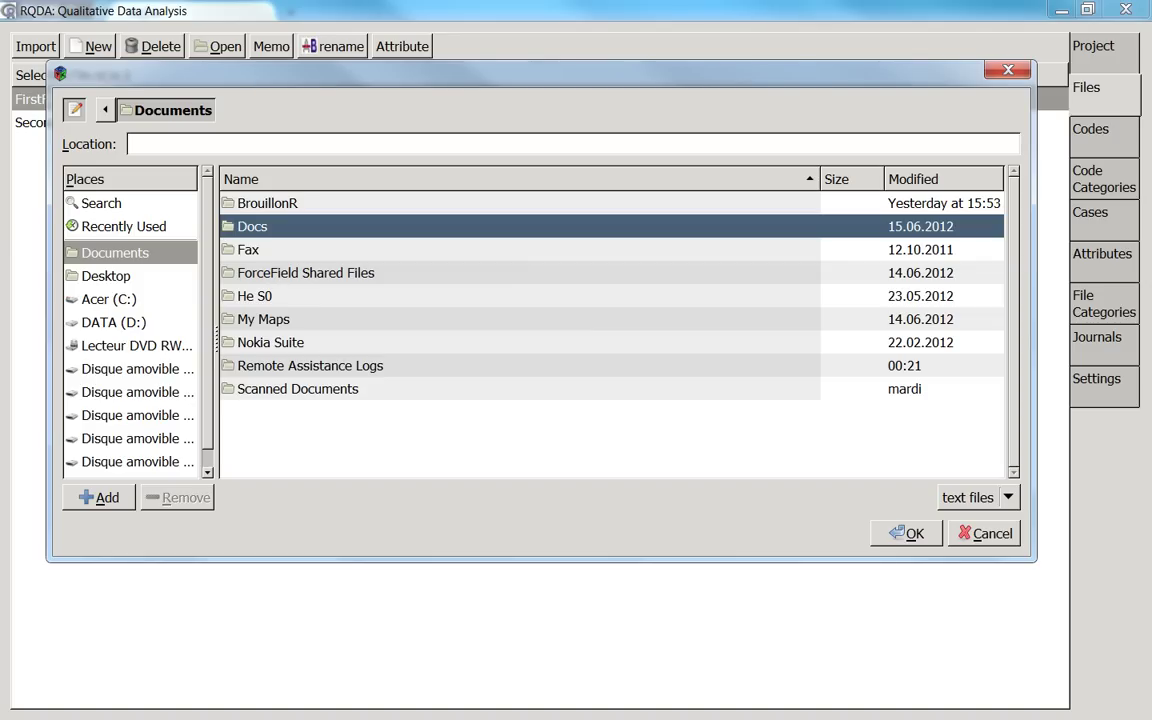
click(284, 272)
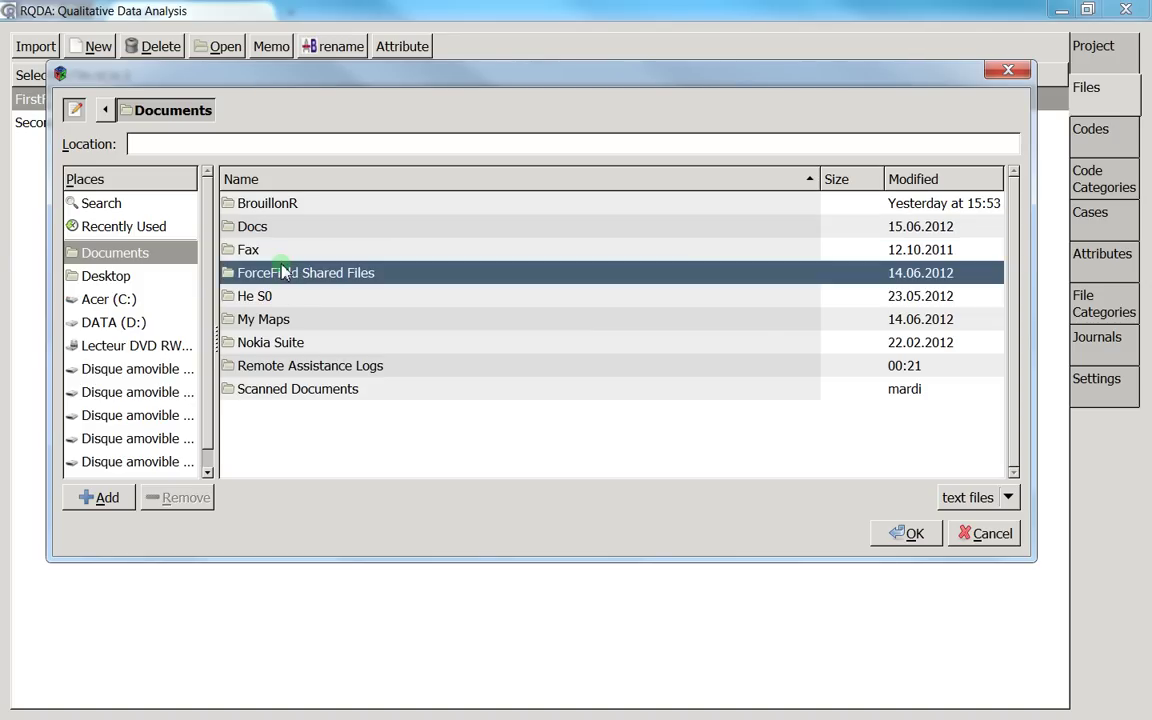
click(105, 111)
click(182, 116)
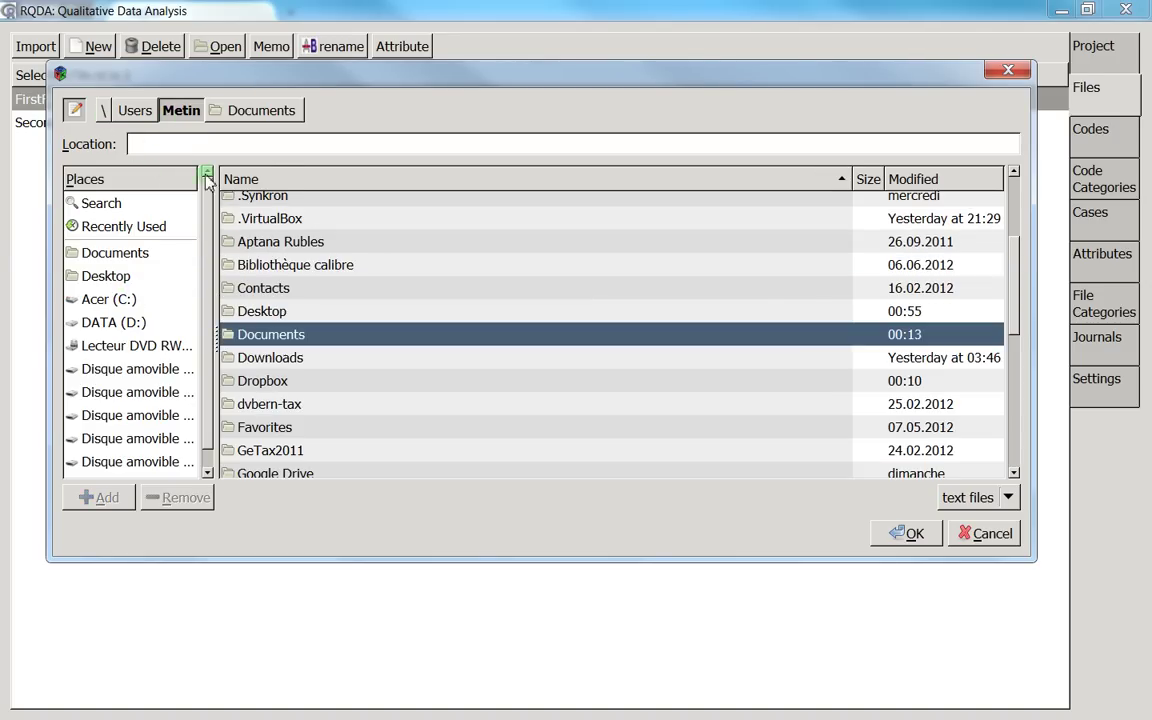
click(296, 264)
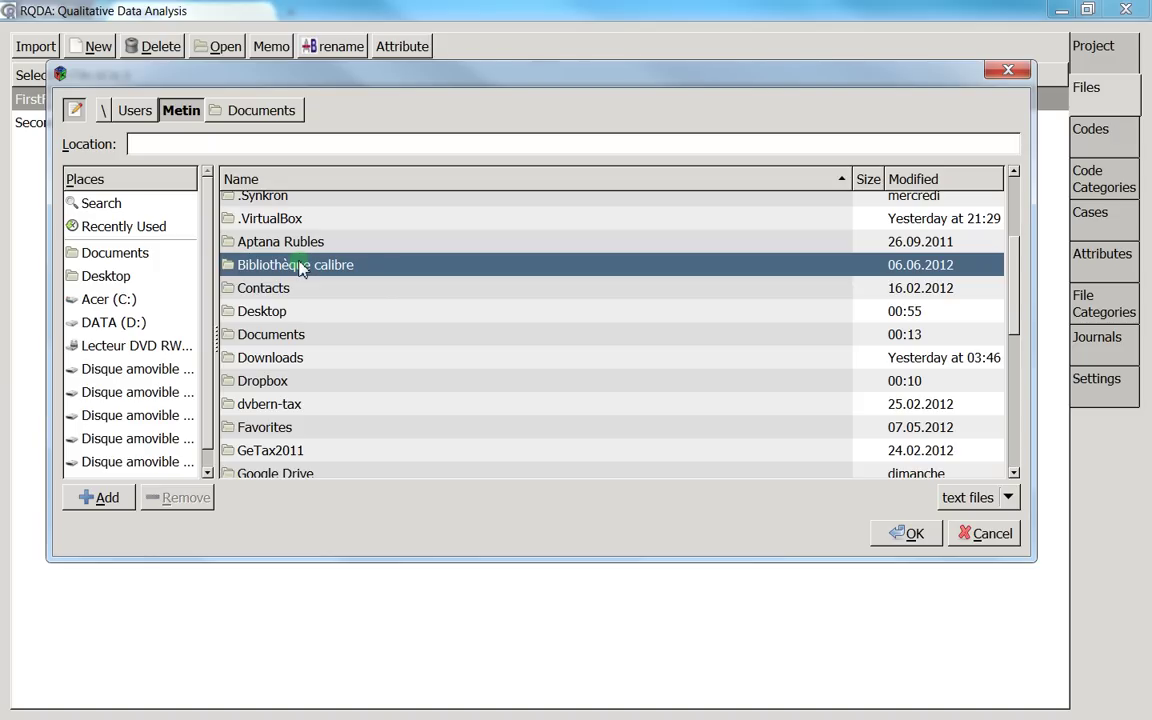
double_click(279, 310)
double_click(276, 344)
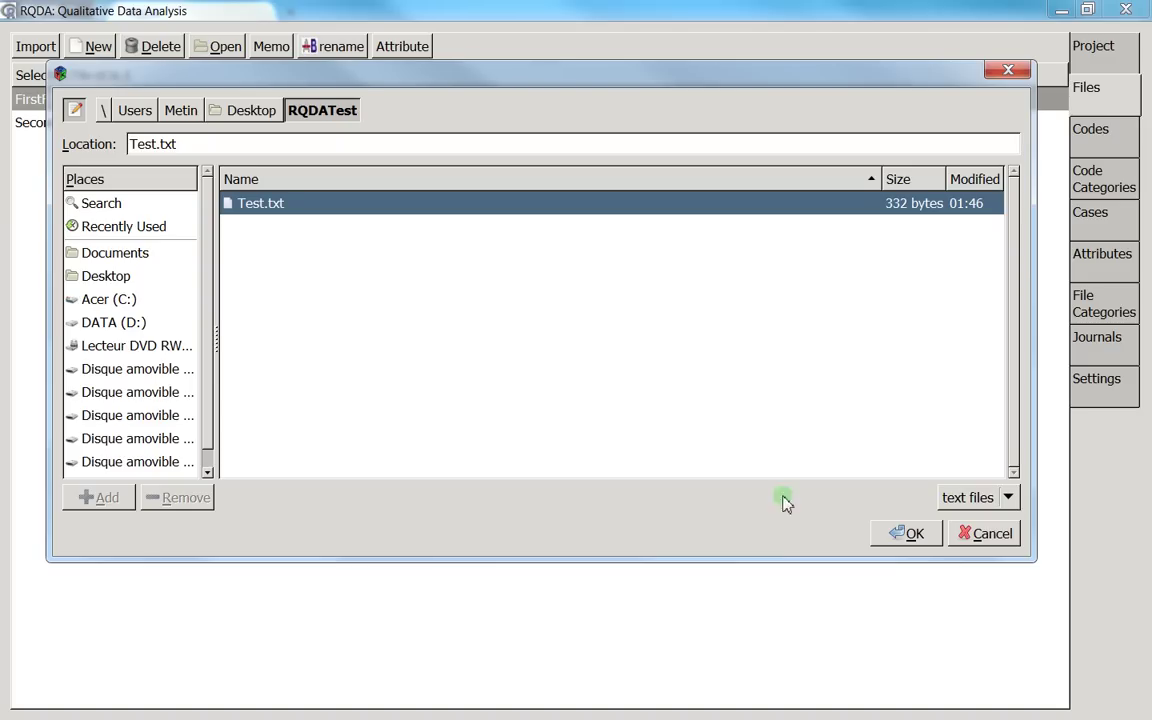
- Import Test.txt into the project, keeping the text files filter
click(965, 497)
click(975, 500)
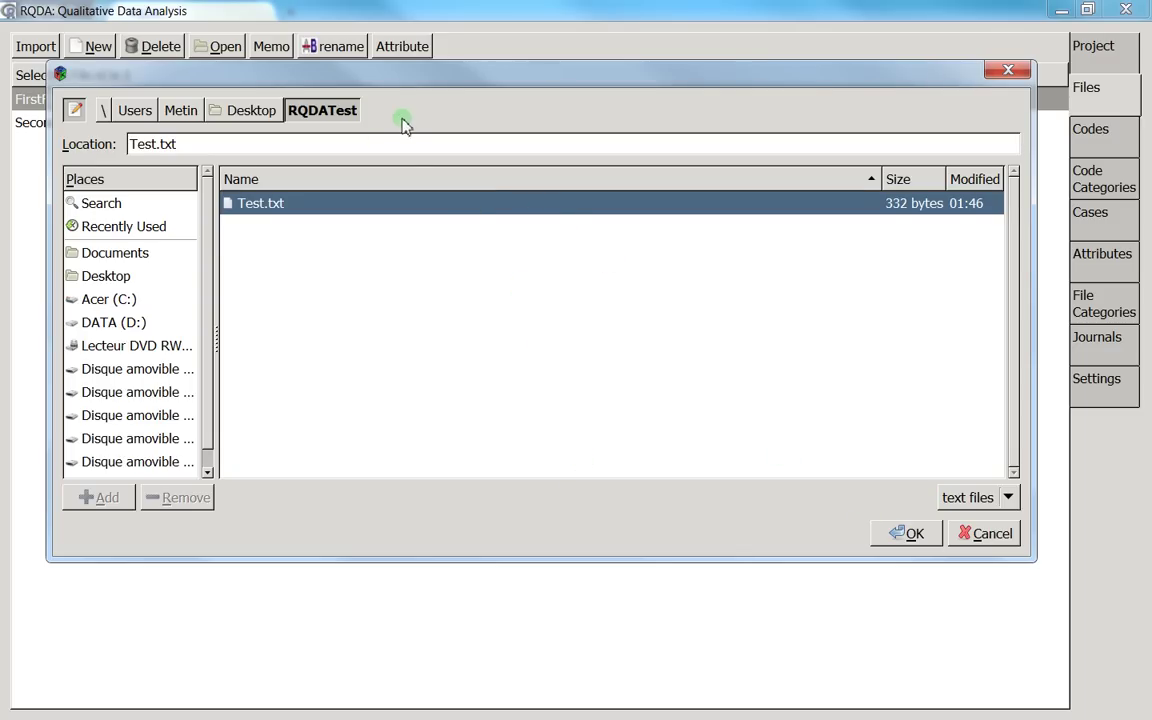
drag(385, 80, 448, 82)
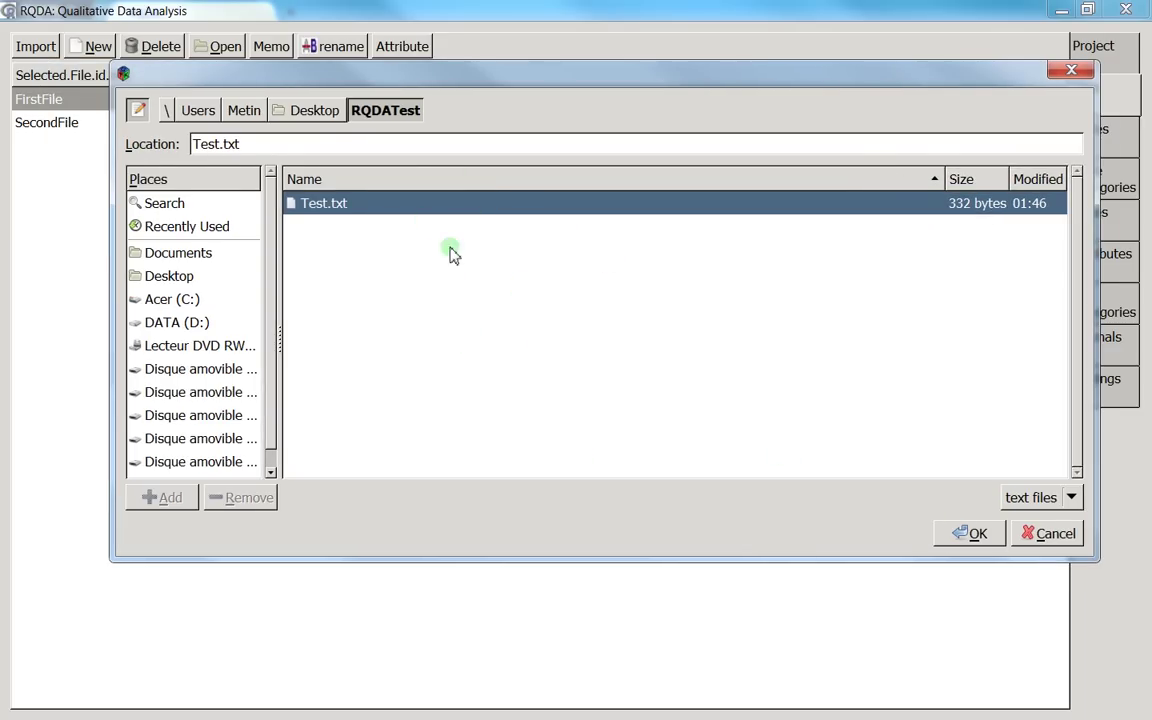
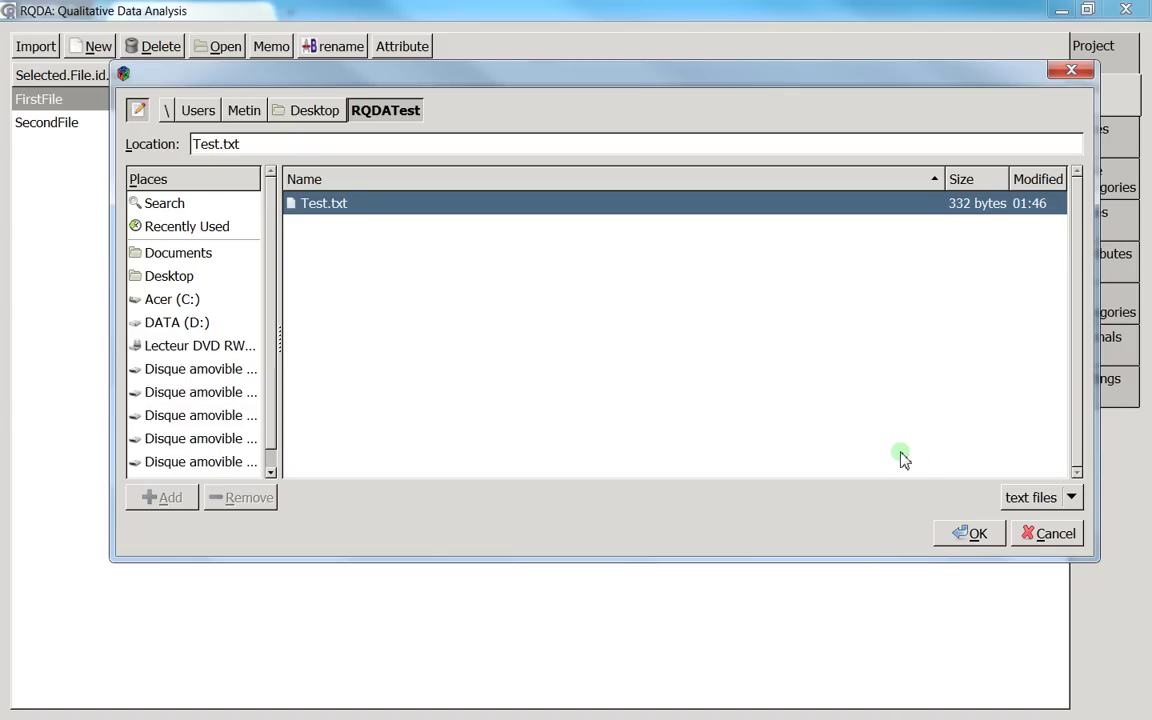
click(973, 535)
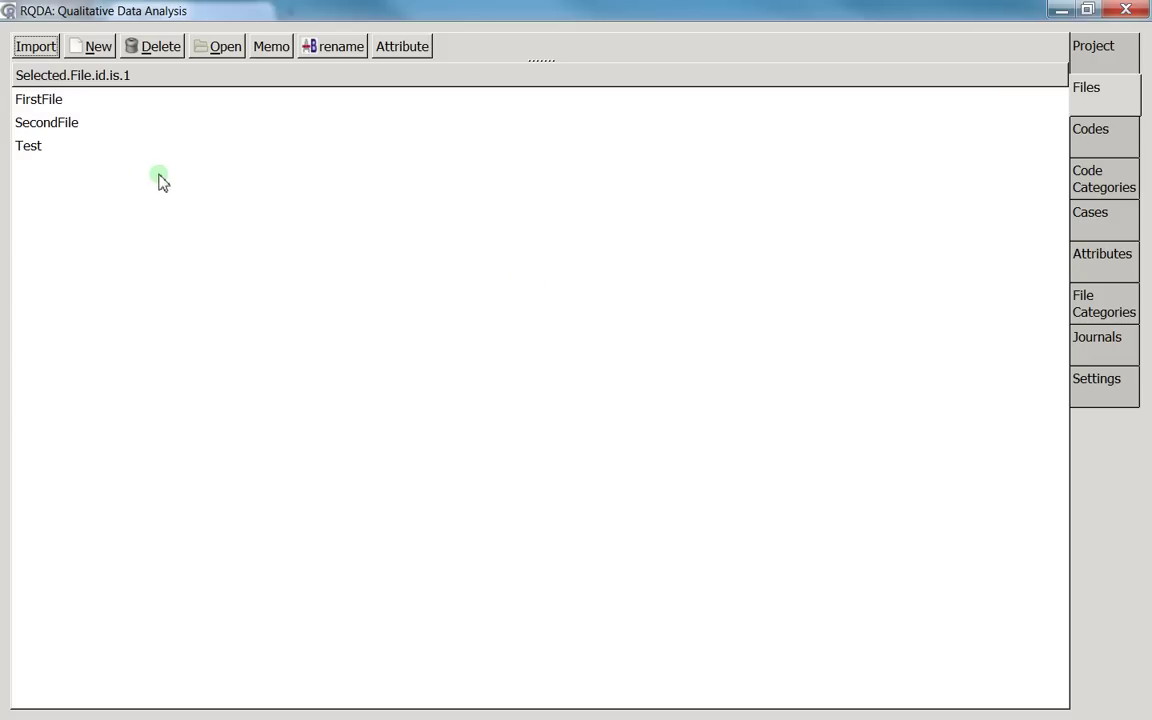
- Open the imported Test file to check its text, and close the viewer
click(58, 153)
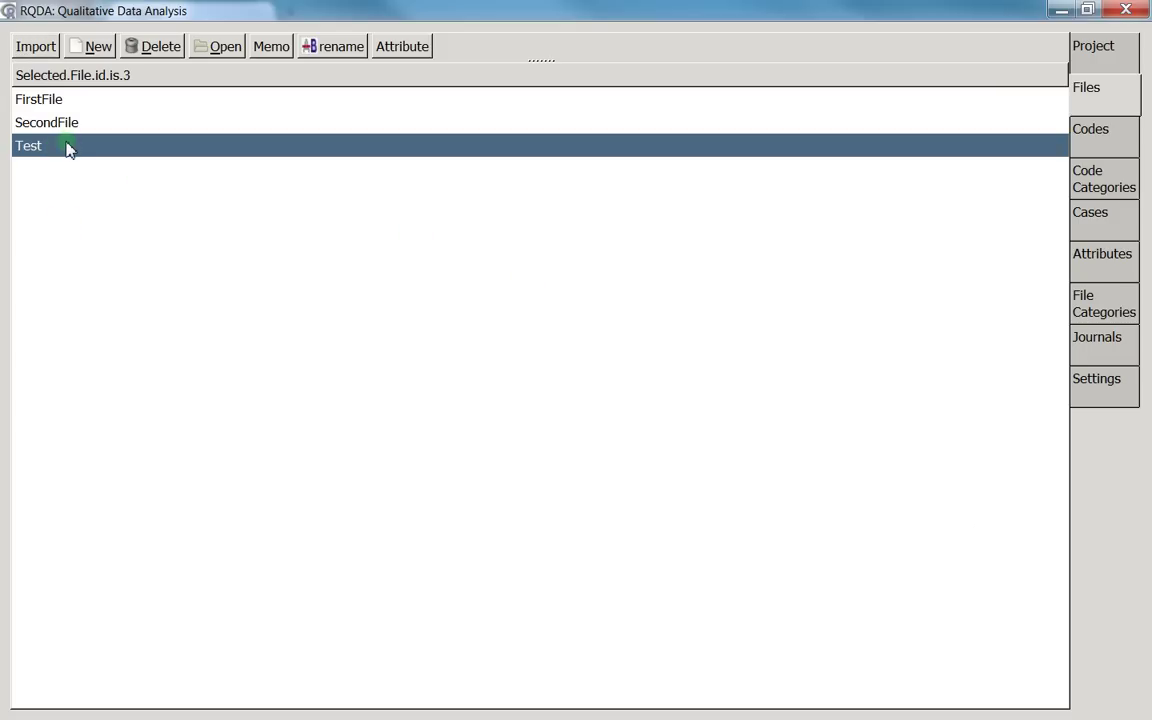
double_click(75, 157)
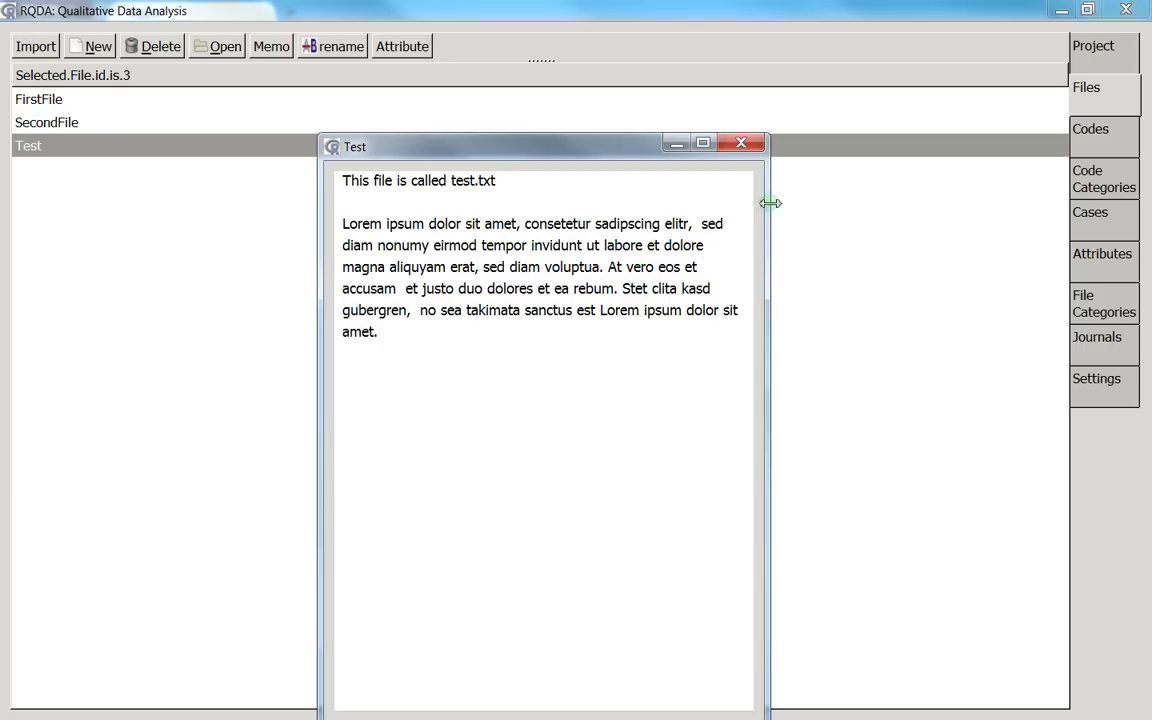
click(740, 144)
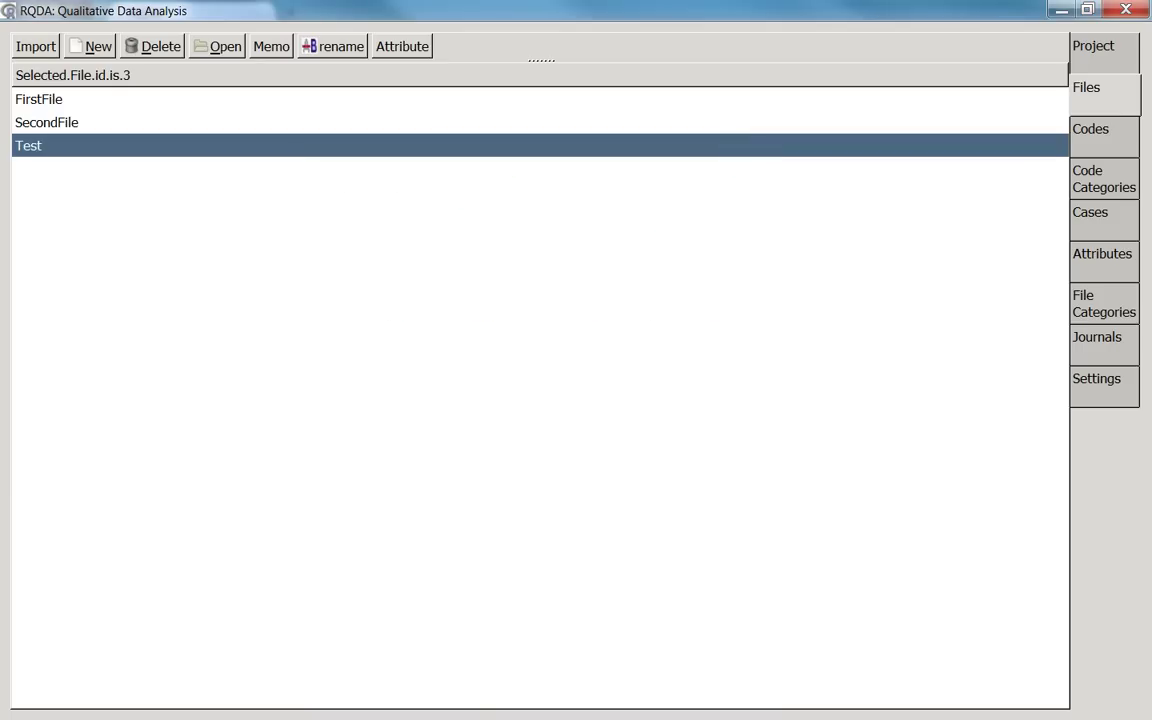
- Switch to FreeCommander, open the original Test.txt and insert "I changed informations" and a blank line above its first line
key(alt+Tab)
drag(370, 268, 395, 270)
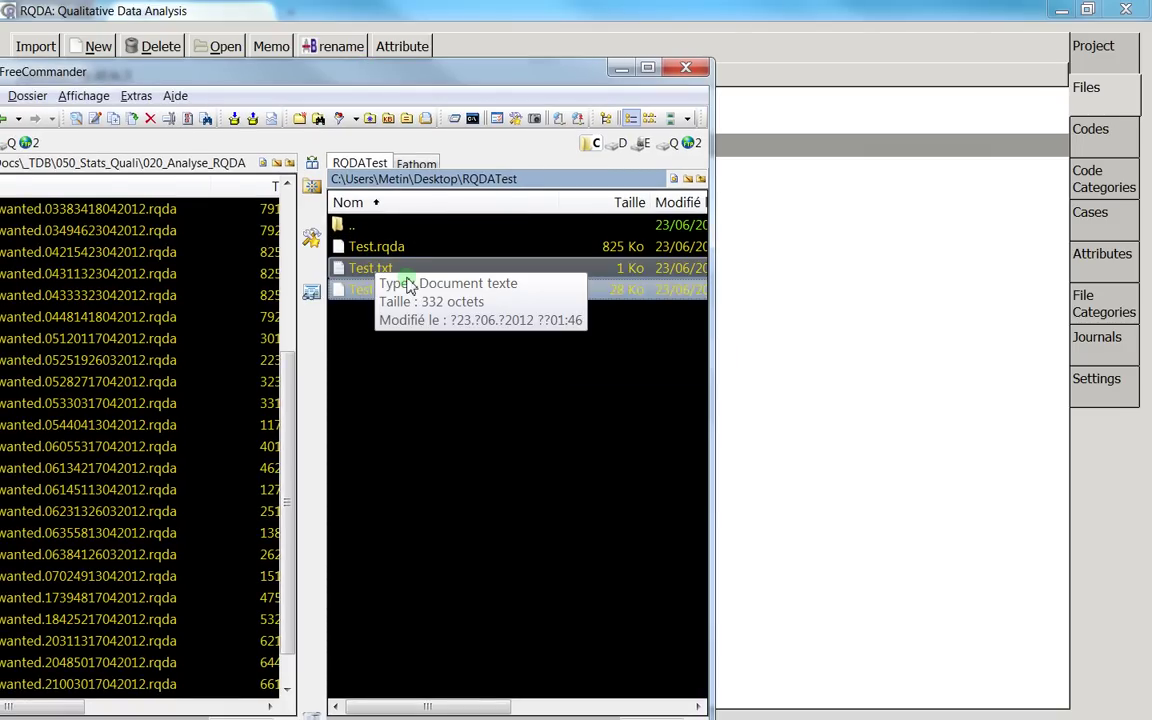
click(396, 274)
double_click(372, 272)
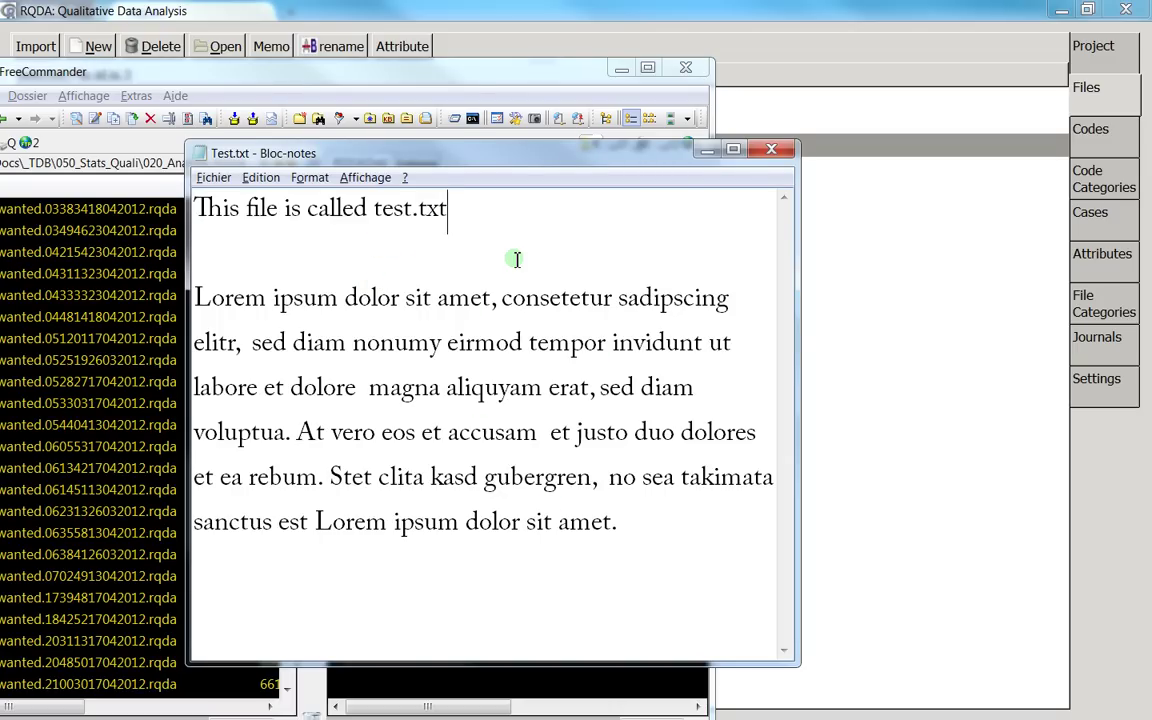
key(Return)
key(Return)
text(I changed info)
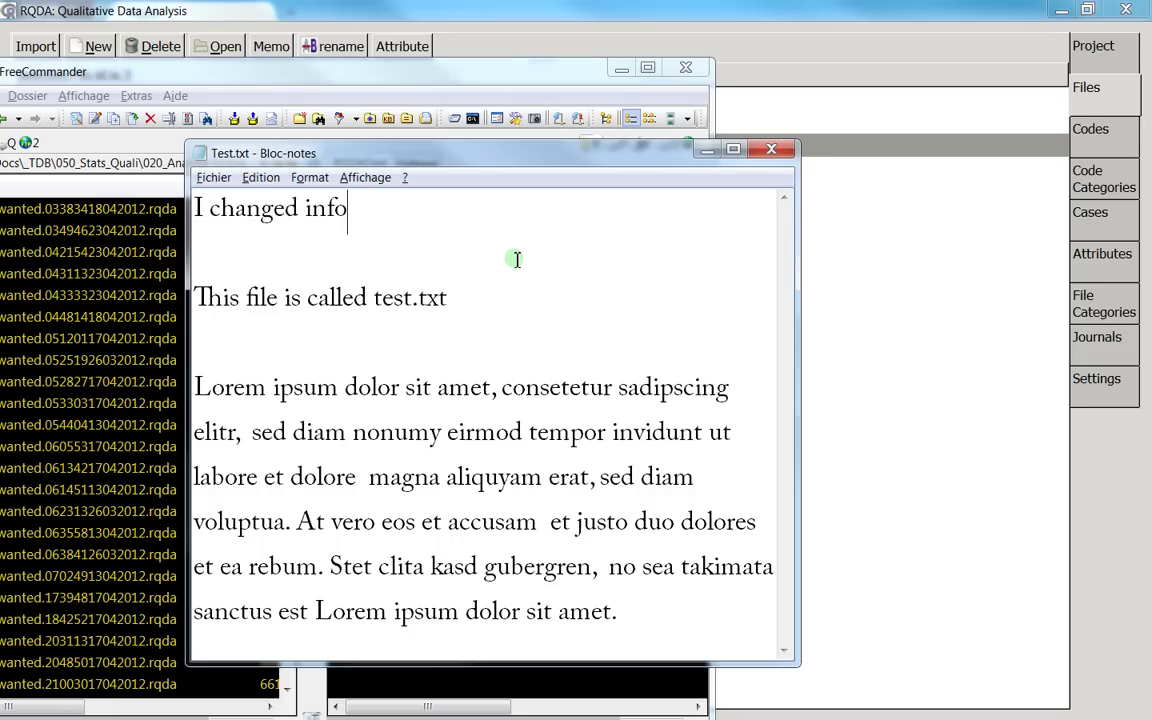
text(rmation)
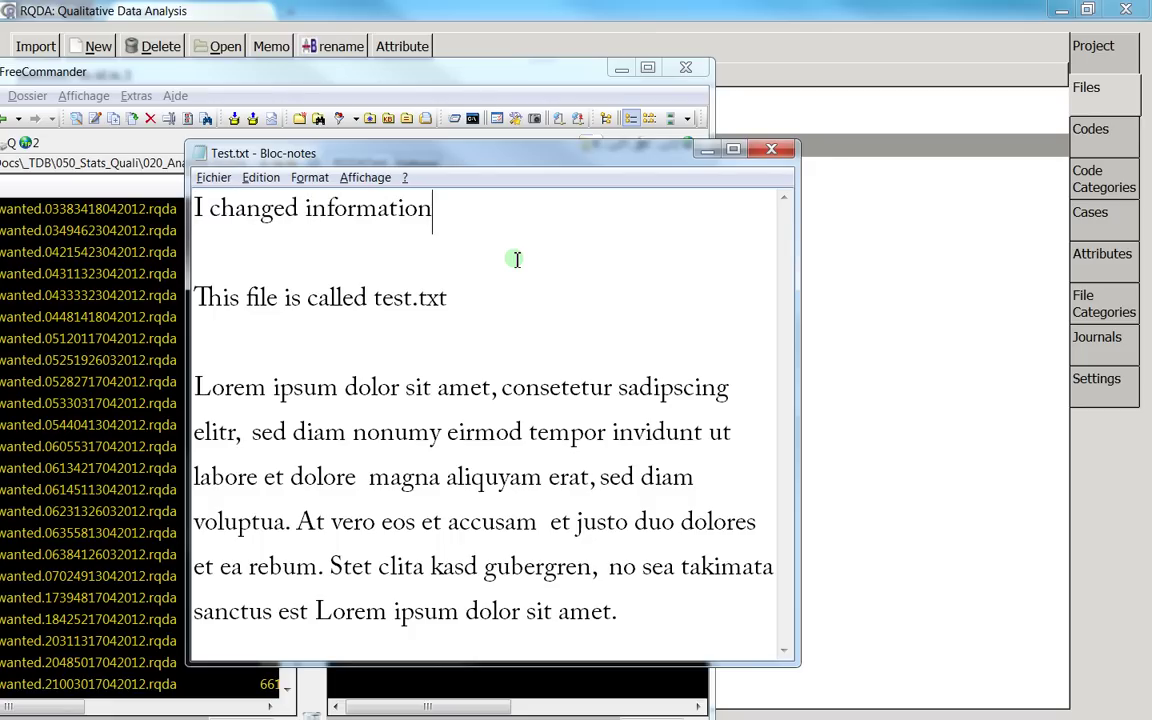
text(s)
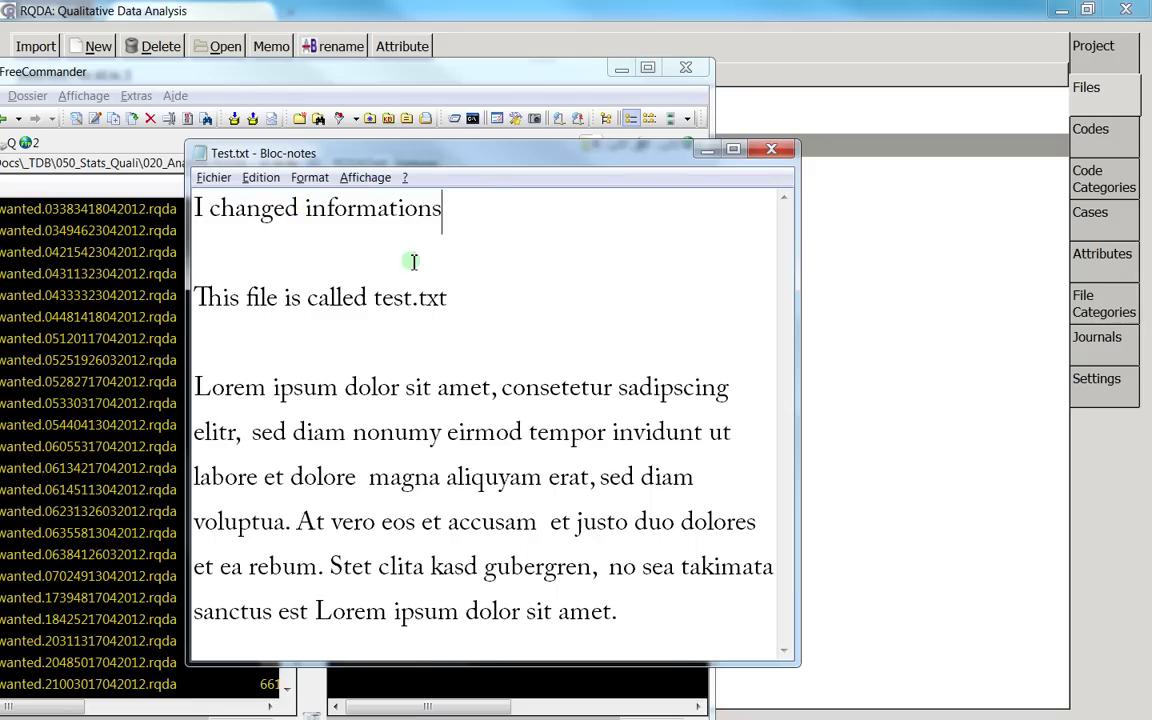
- Save the edited Test.txt and close it
click(229, 178)
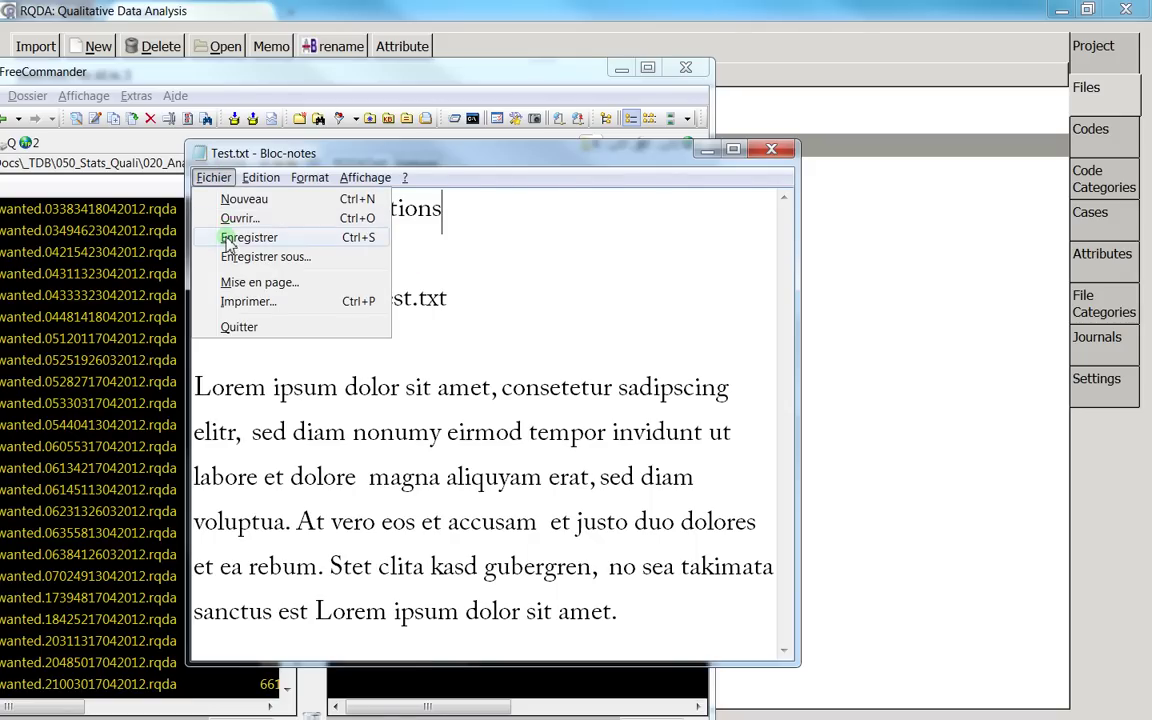
click(228, 287)
click(786, 160)
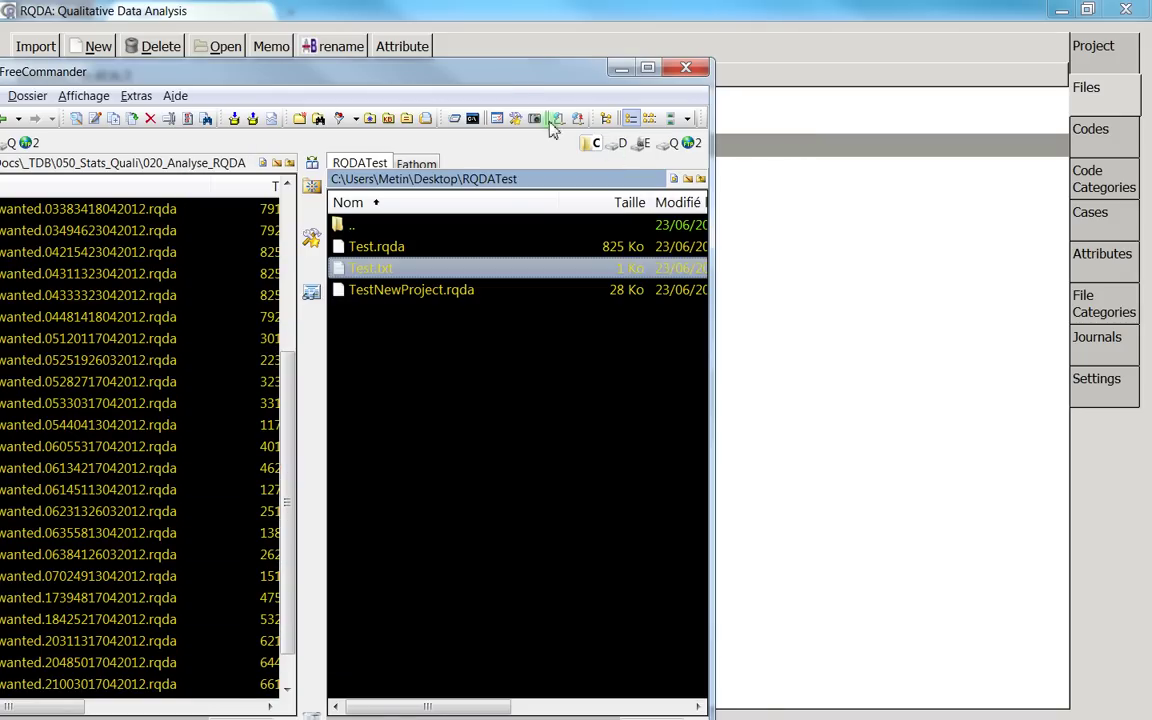
- Return to RQDA, open the imported Test file to check whether the external edit carried over, and close the viewer
drag(500, 78, 368, 81)
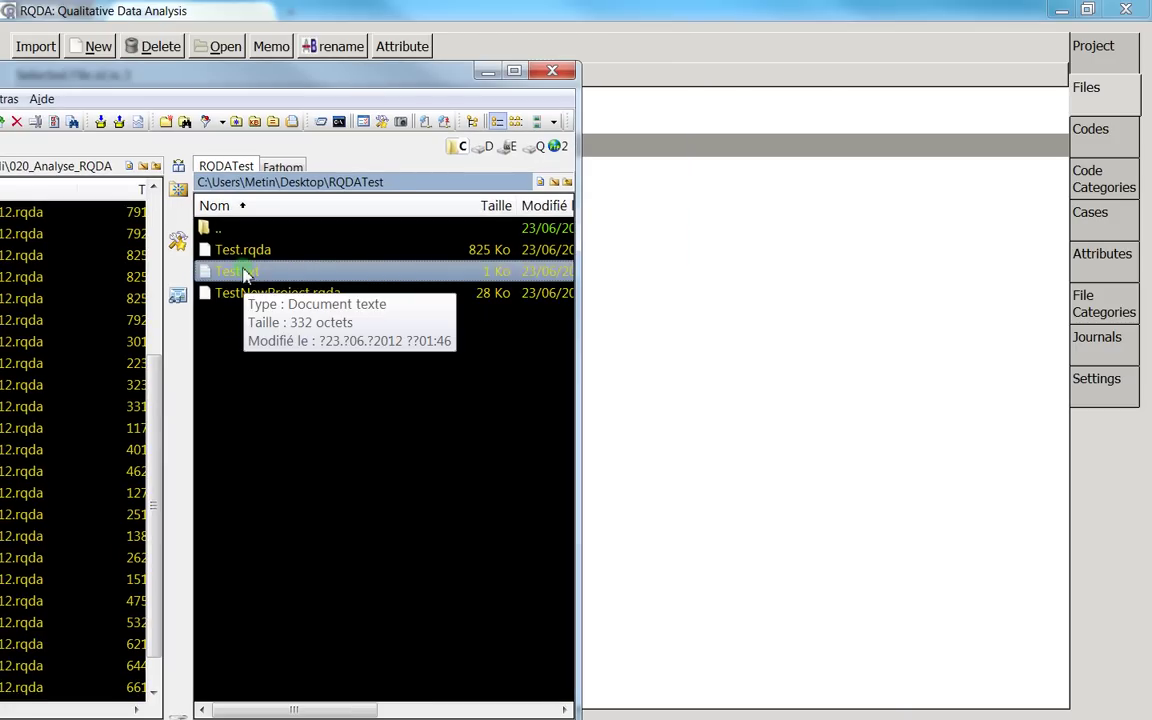
drag(238, 271, 702, 311)
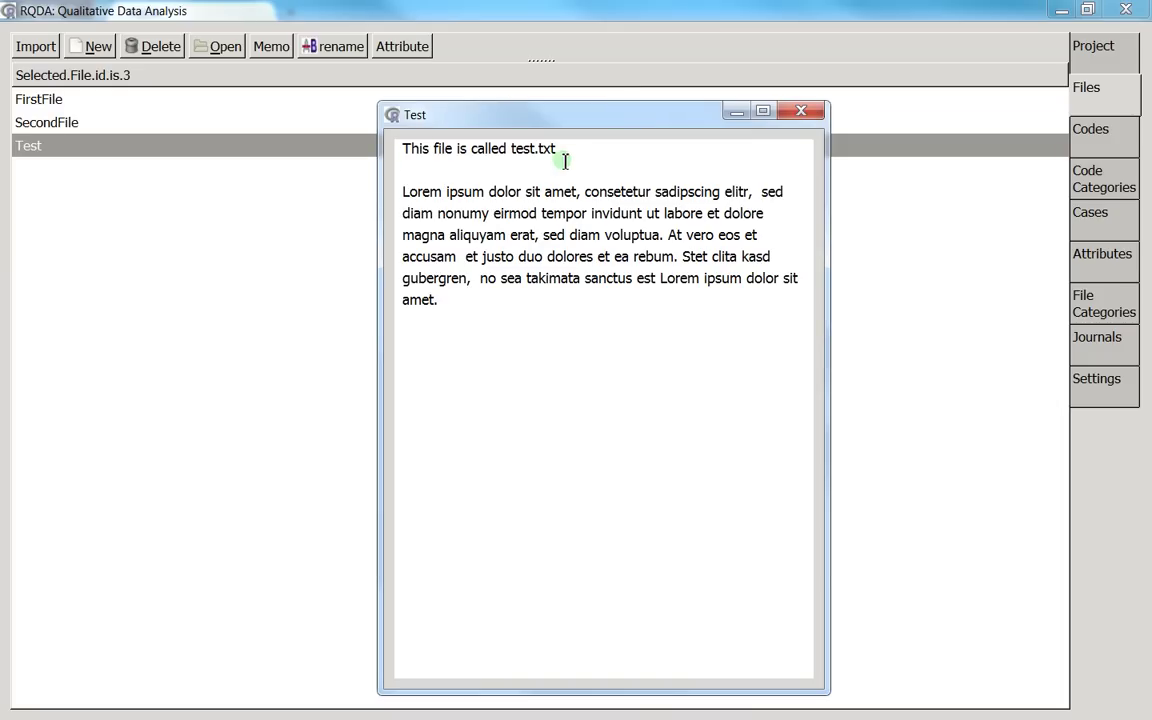
click(800, 113)
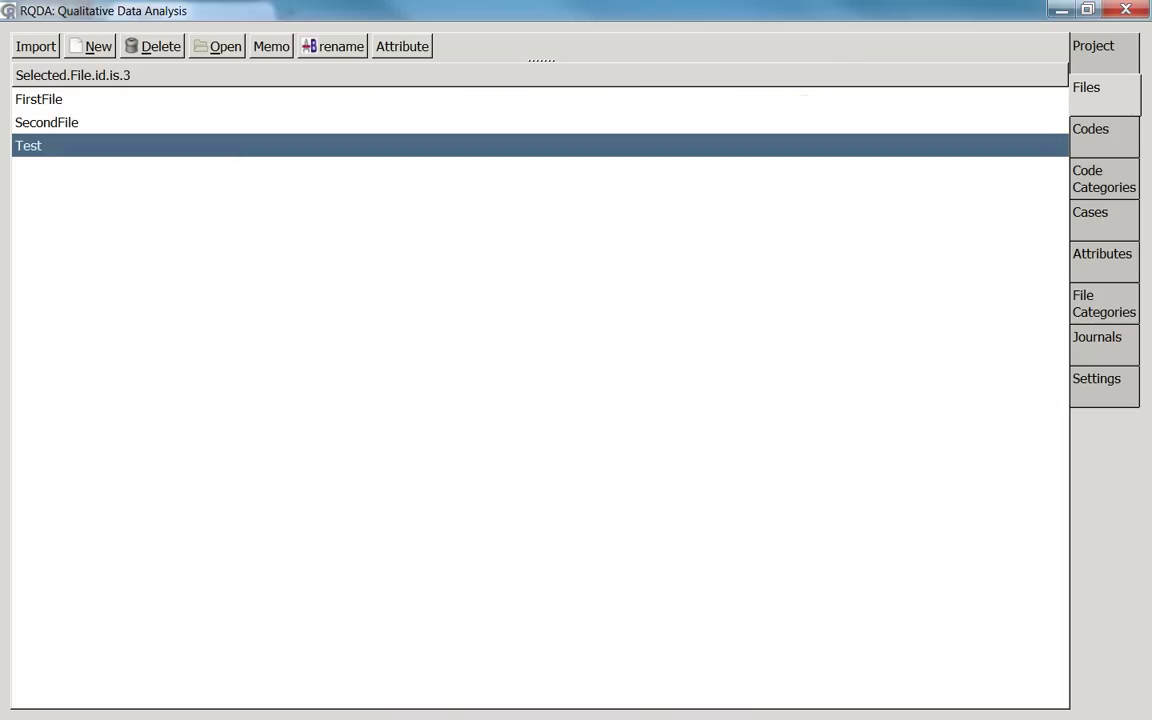
- Switch to FreeCommander, locate TestNewProject.rqda and Test.txt in the RQDATest folder, and move the window aside
key(alt+Tab)
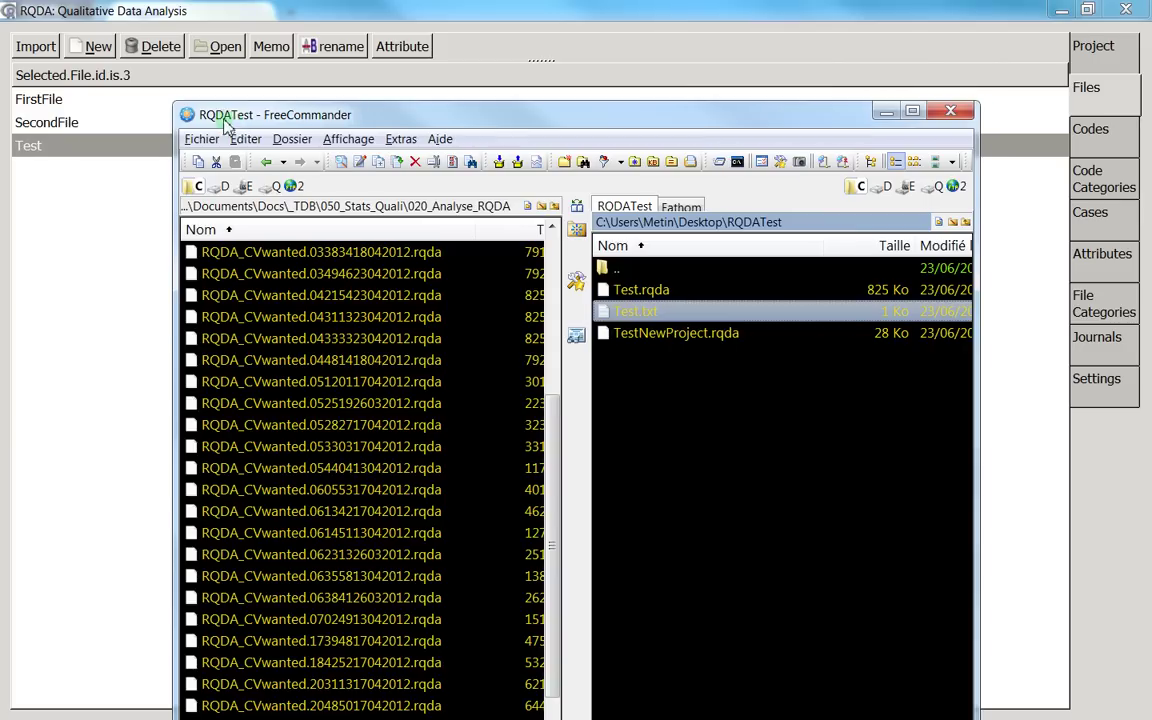
click(515, 315)
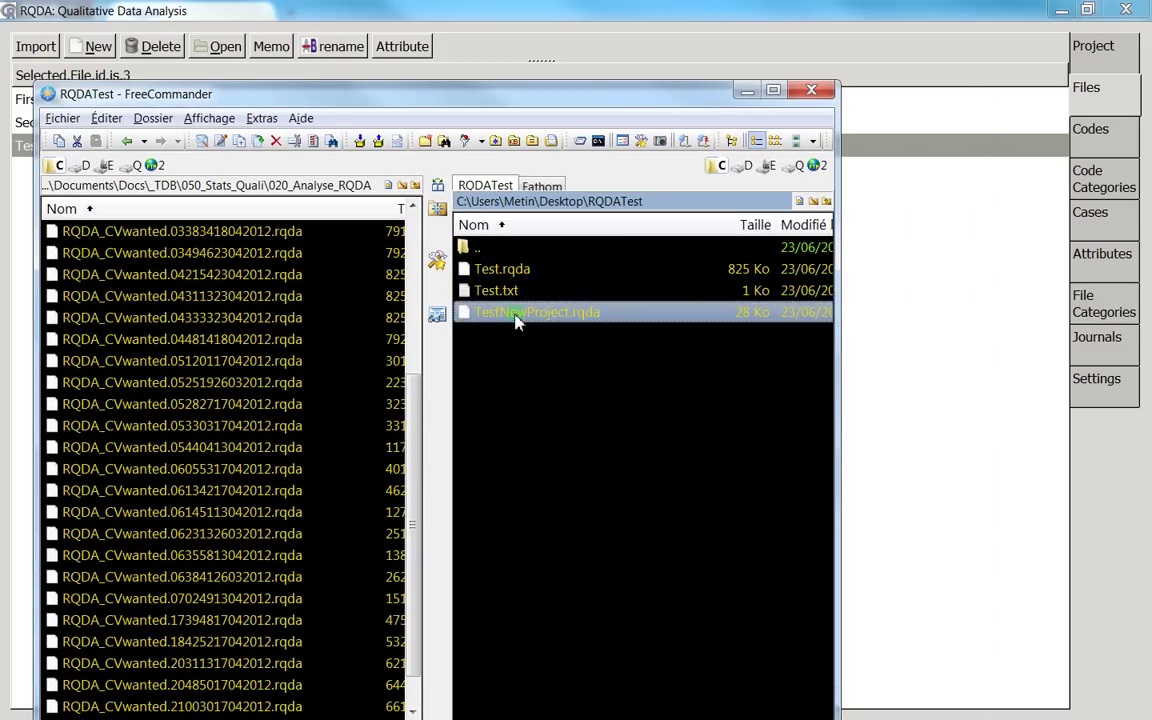
click(510, 290)
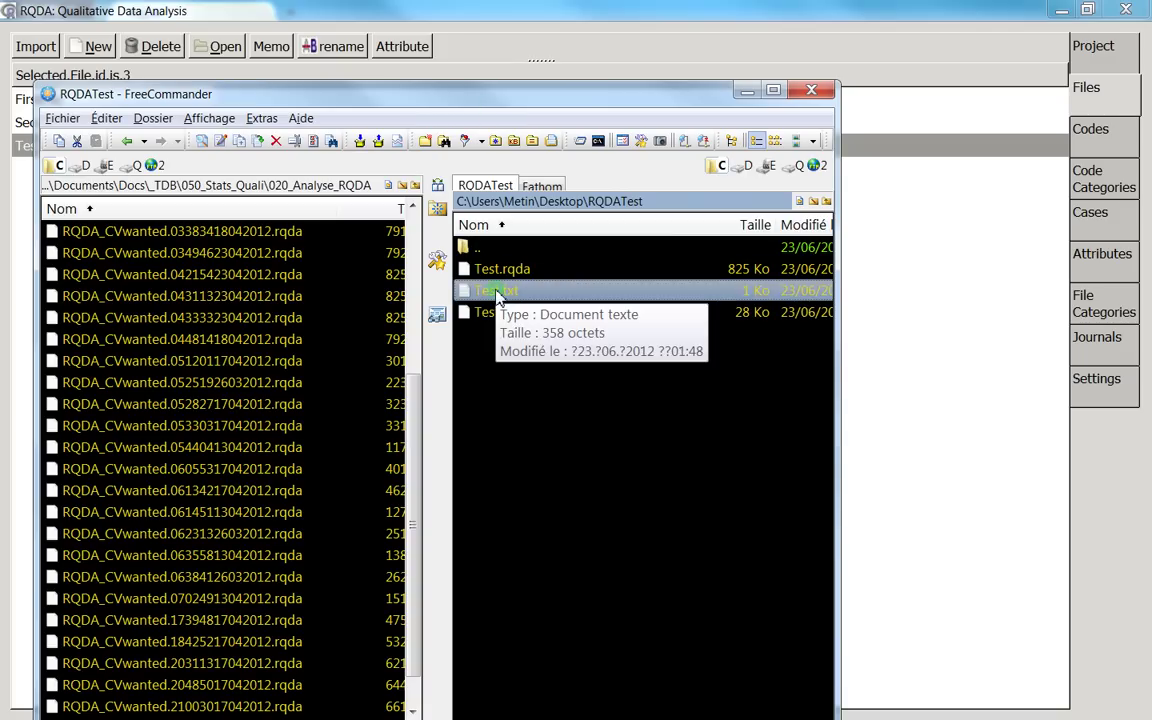
drag(478, 98, 0, 116)
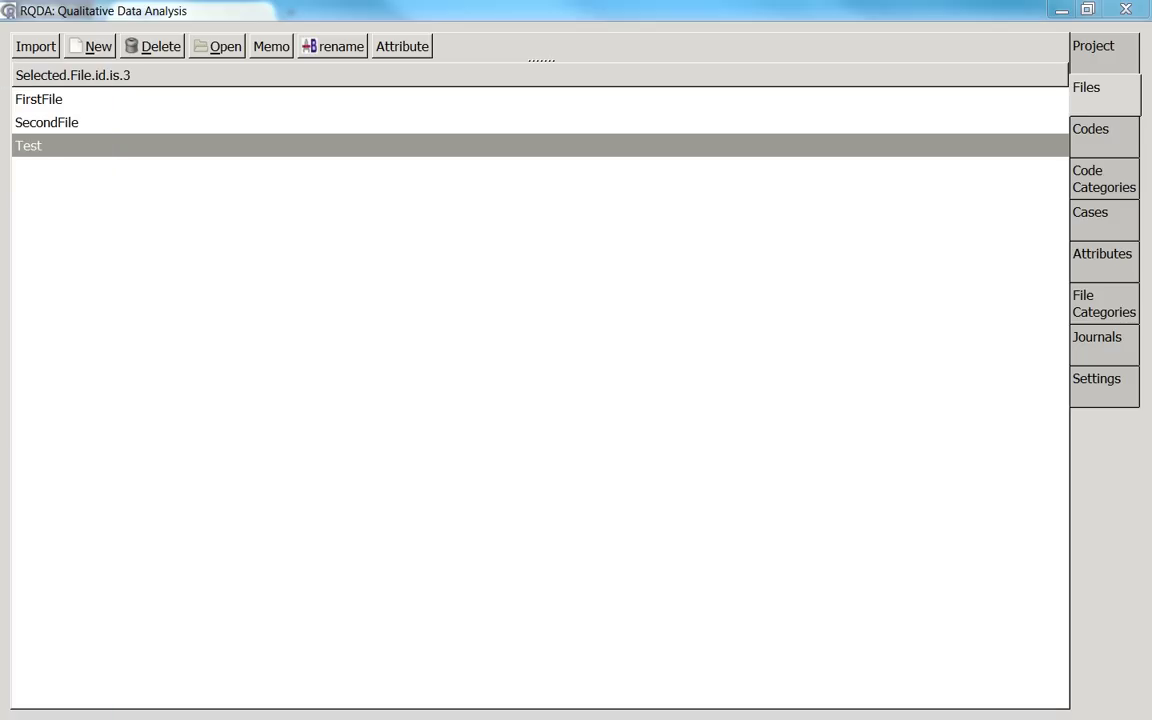
- Edit the Test file inside RQDA, inserting "Edit inside RQDA" and a blank line above its first line, and save and close it
right_click(68, 150)
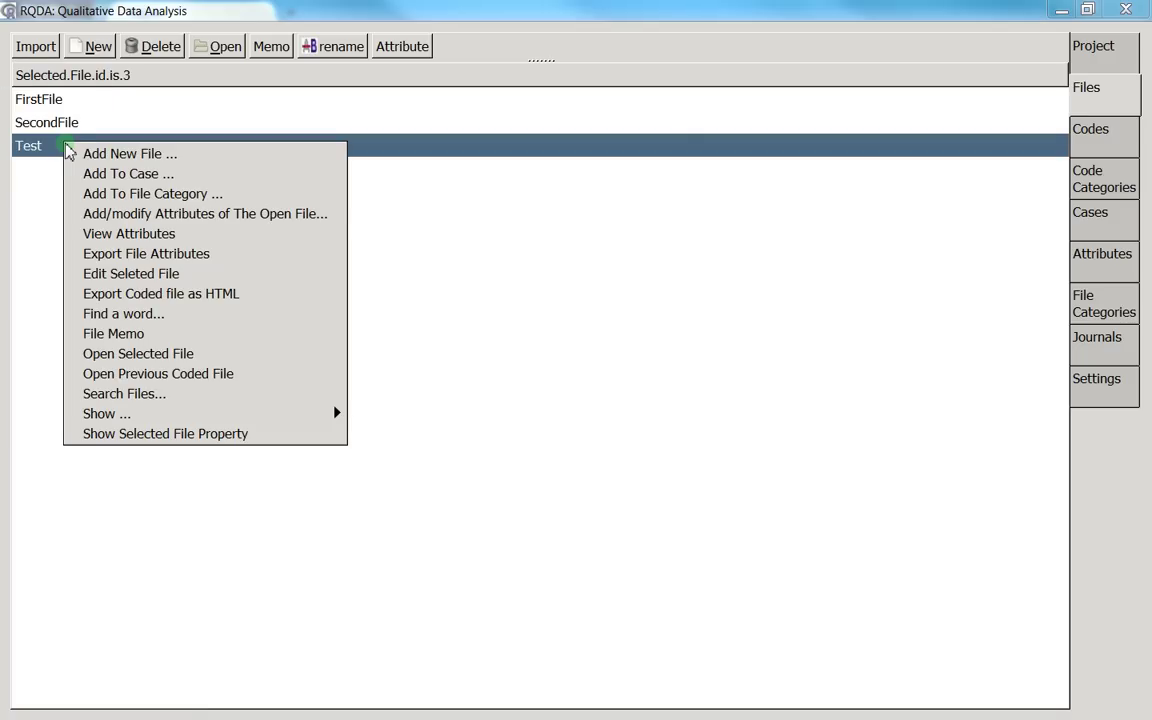
click(120, 274)
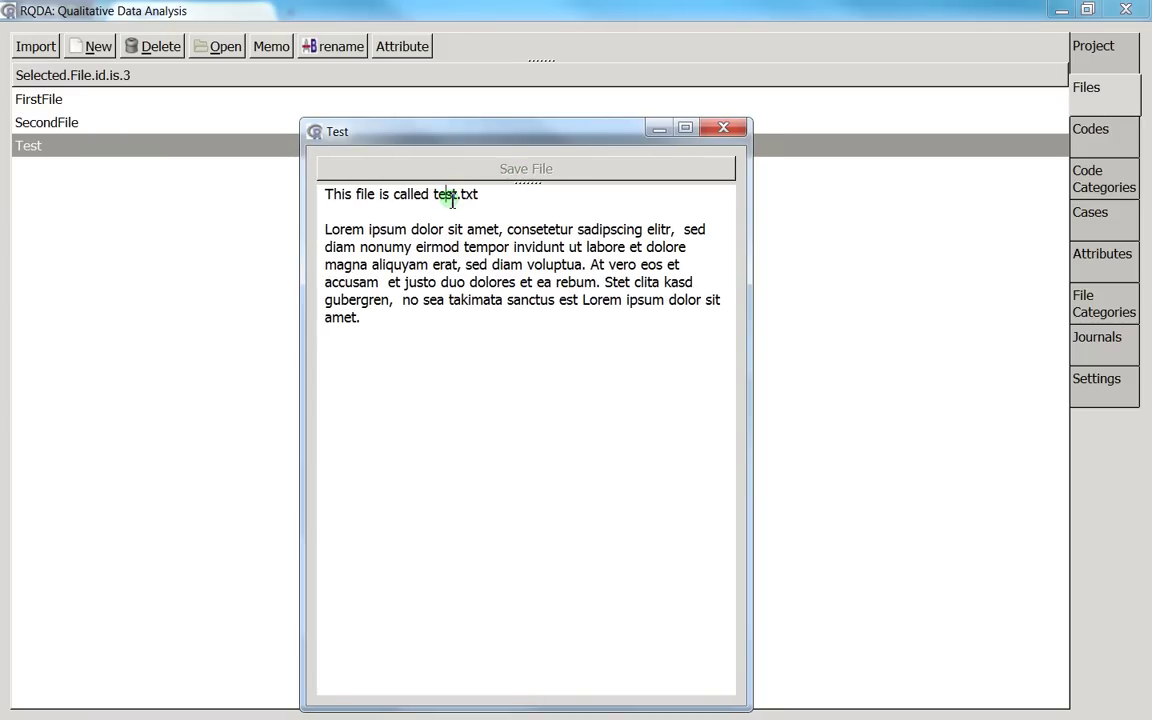
key(Return)
key(Return)
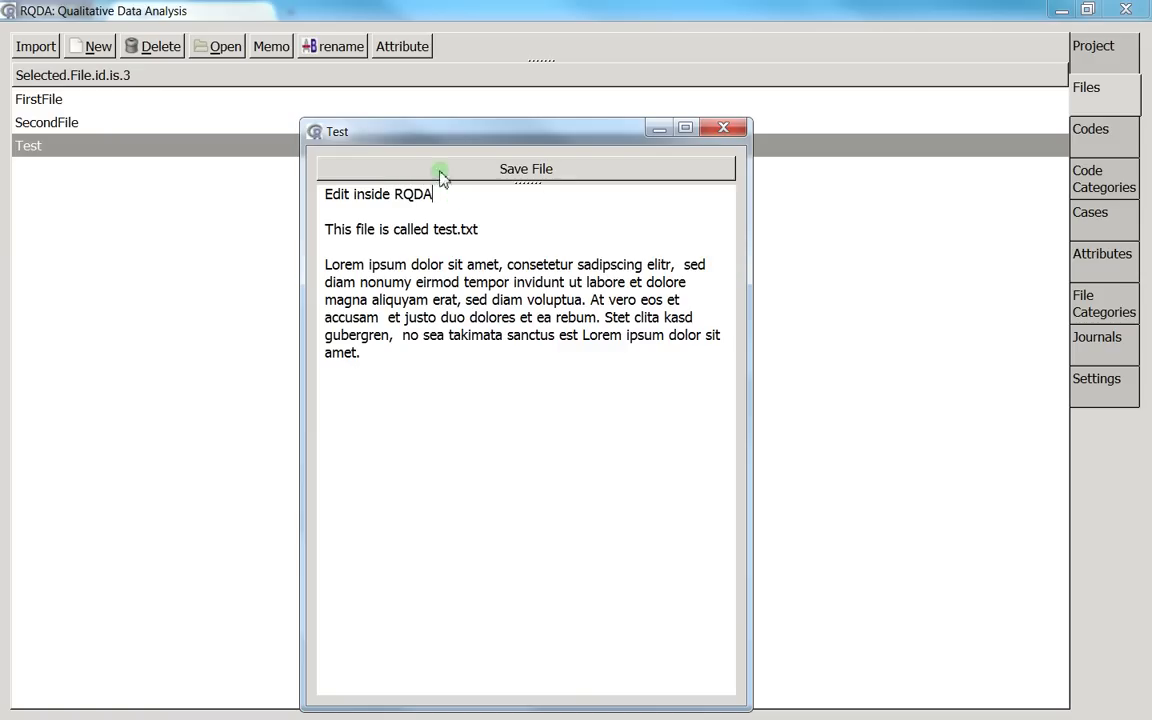
click(527, 170)
click(722, 128)
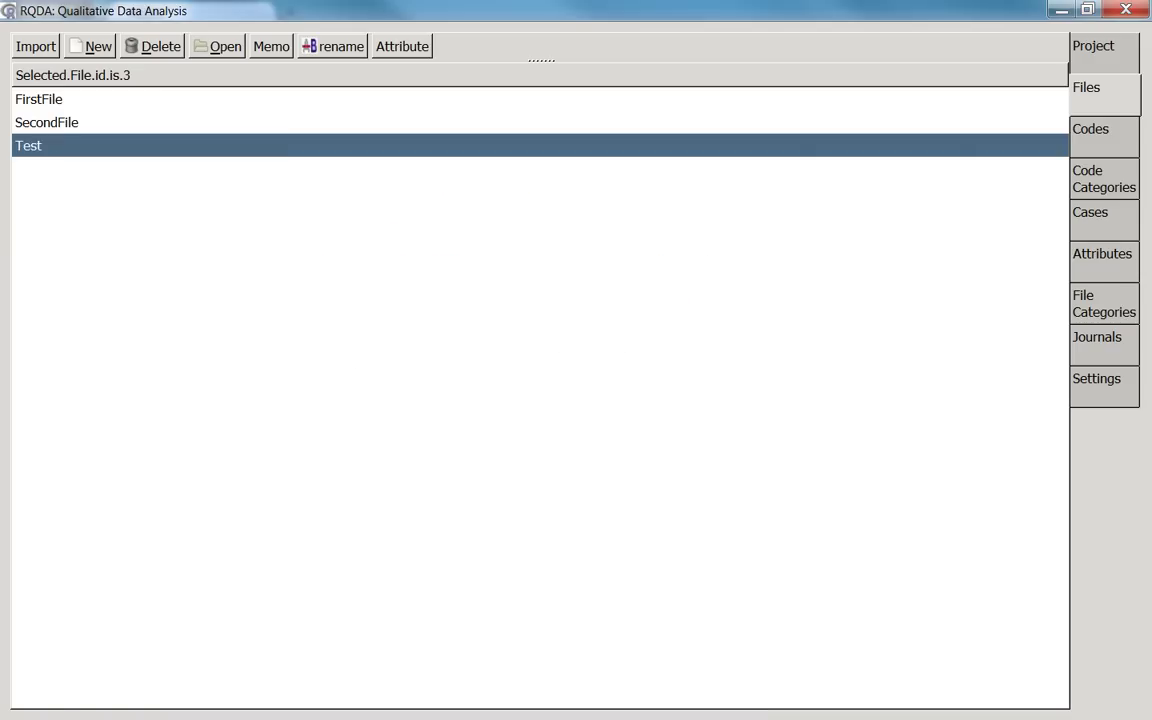
- Move FreeCommander aside, reopen the Test file in RQDA to check its first line, and minimize the viewer
drag(5, 231, 120, 427)
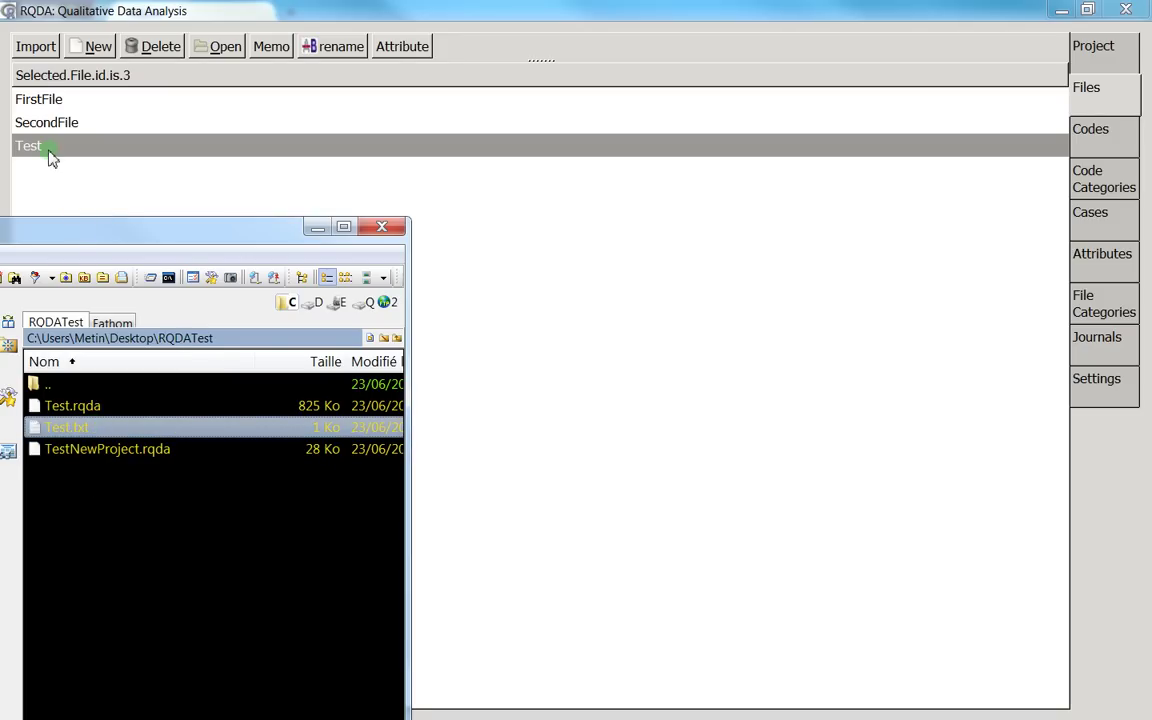
drag(66, 225, 0, 193)
click(64, 196)
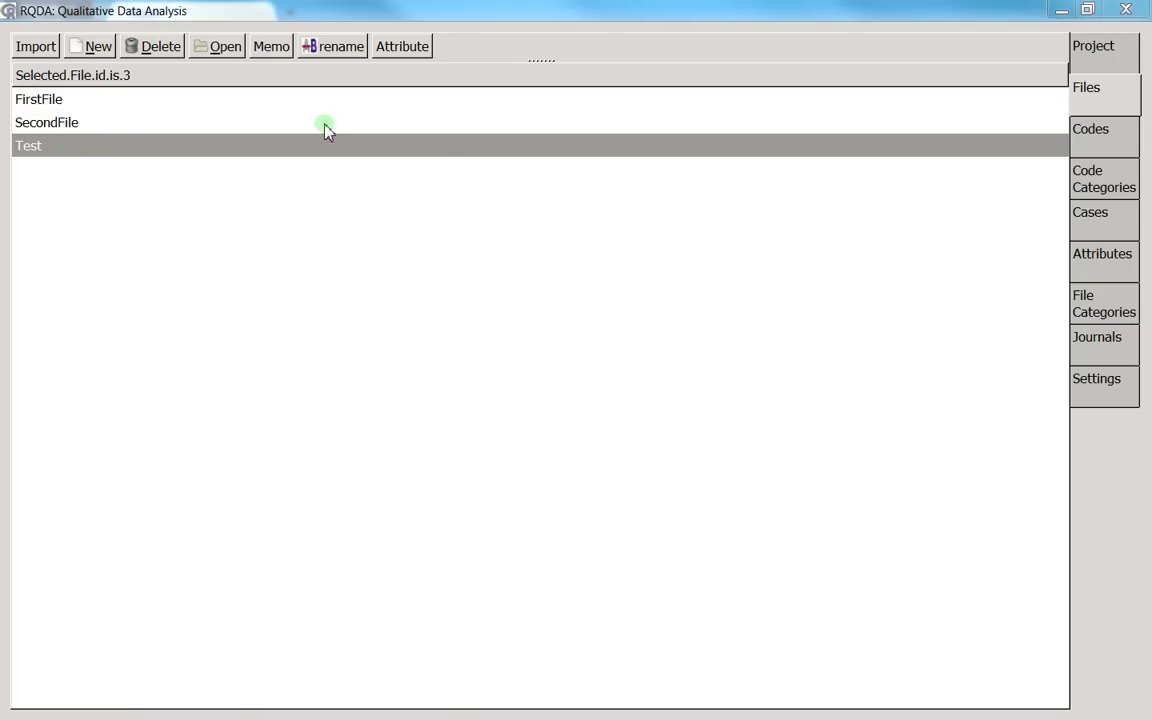
double_click(150, 145)
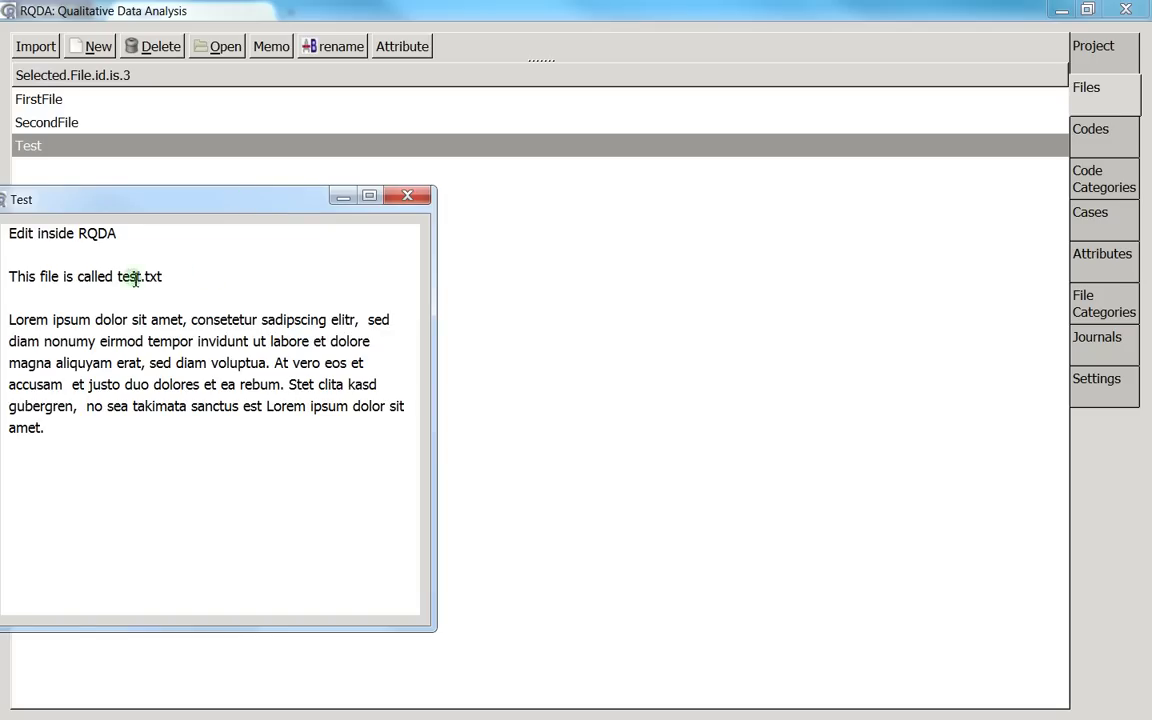
drag(93, 211, 236, 204)
drag(282, 241, 57, 249)
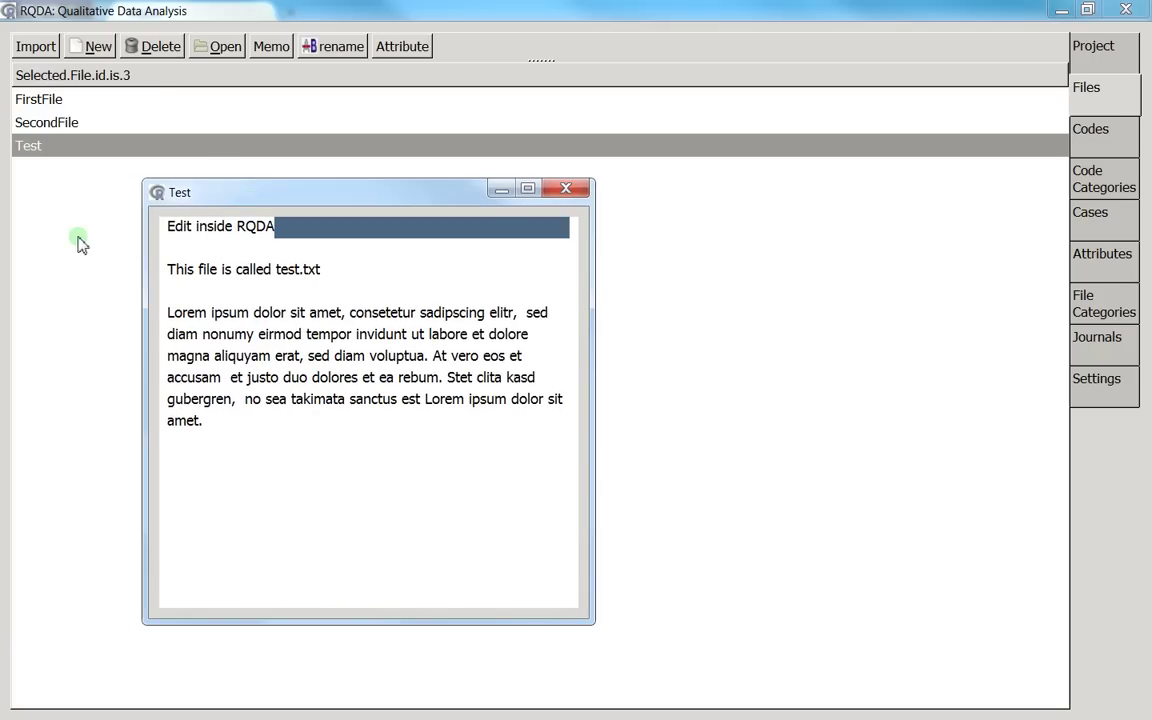
drag(162, 226, 282, 237)
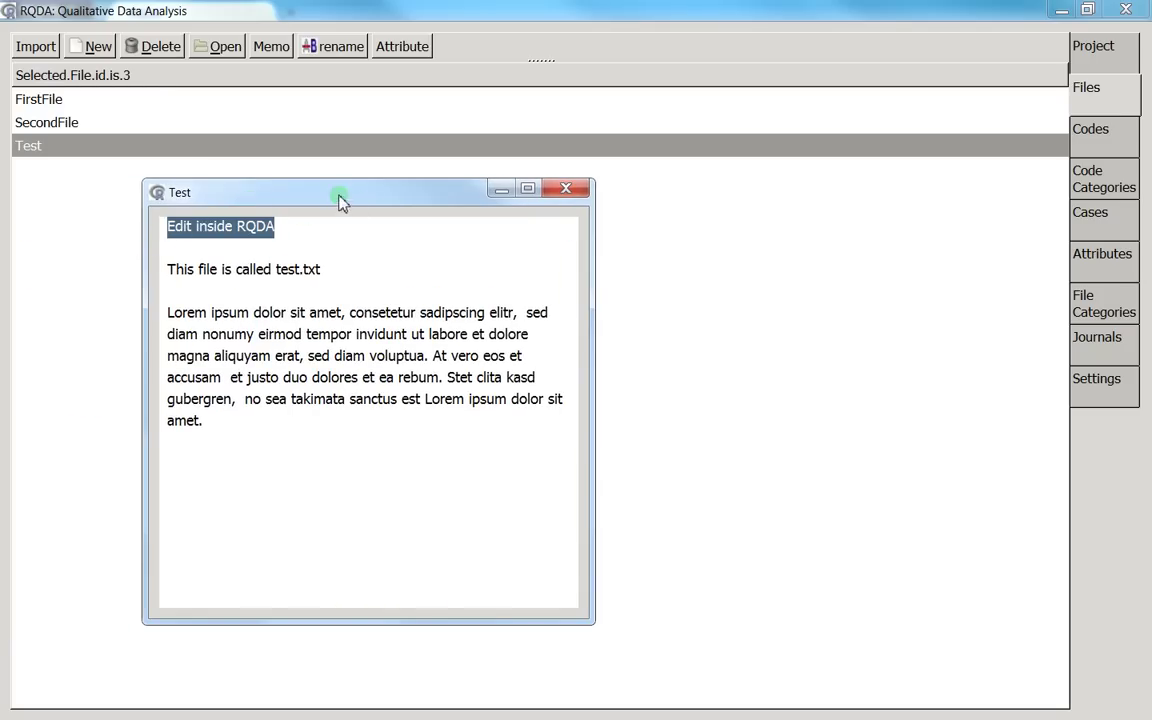
click(500, 190)
- Switch to FreeCommander, open the external Test.txt to check its first line, and close it
key(alt+Tab)
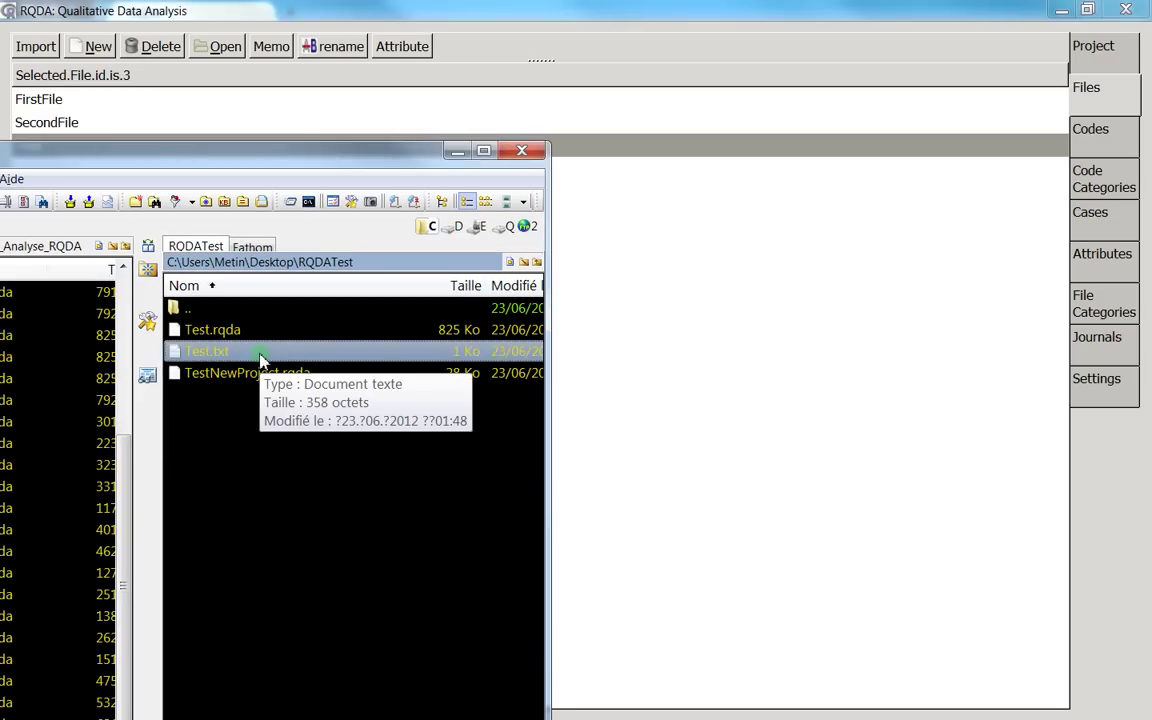
double_click(259, 353)
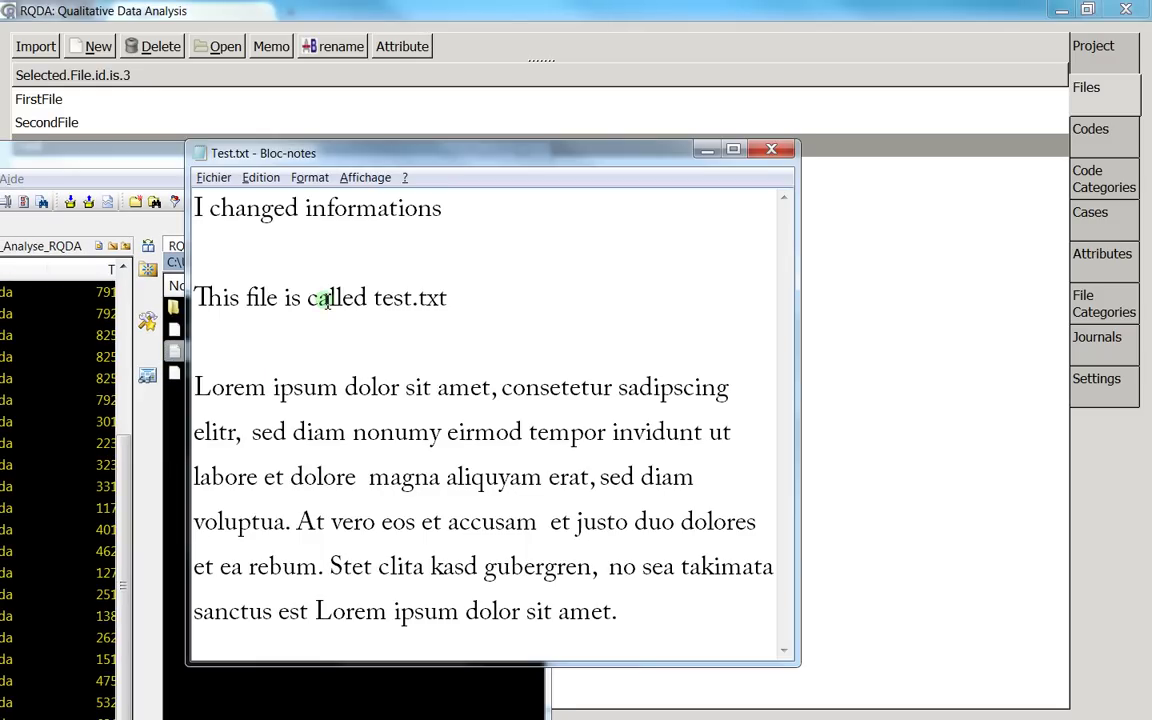
drag(443, 210, 195, 208)
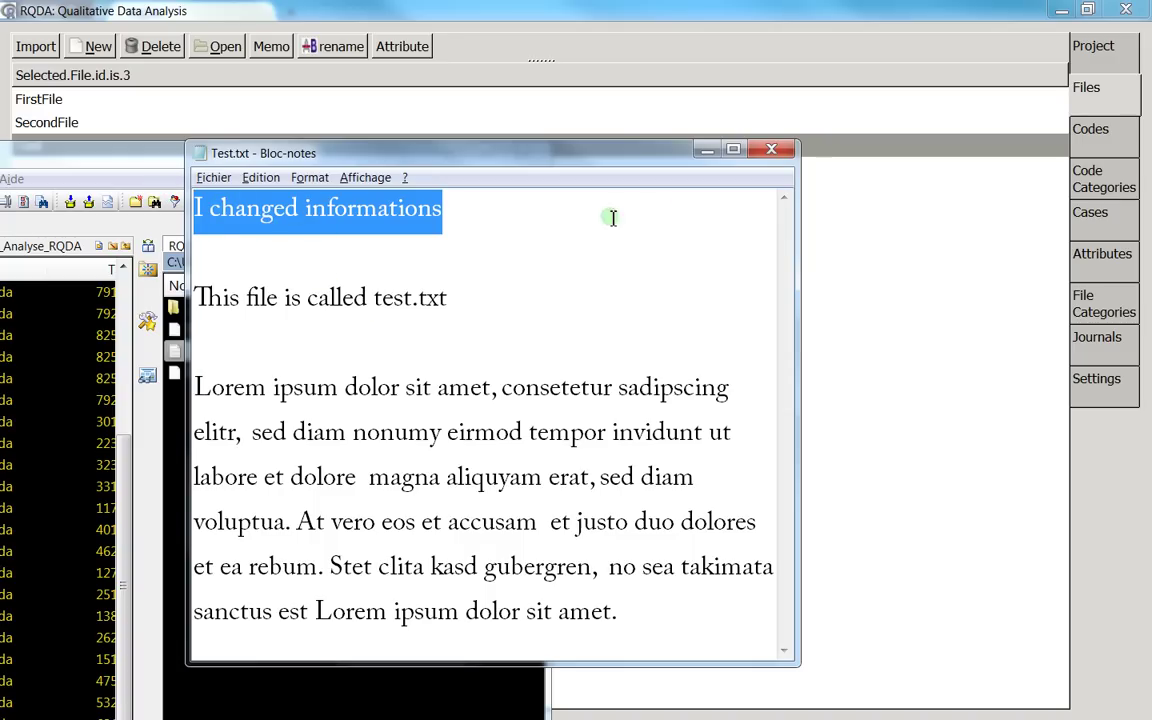
click(770, 150)
drag(260, 158, 449, 70)
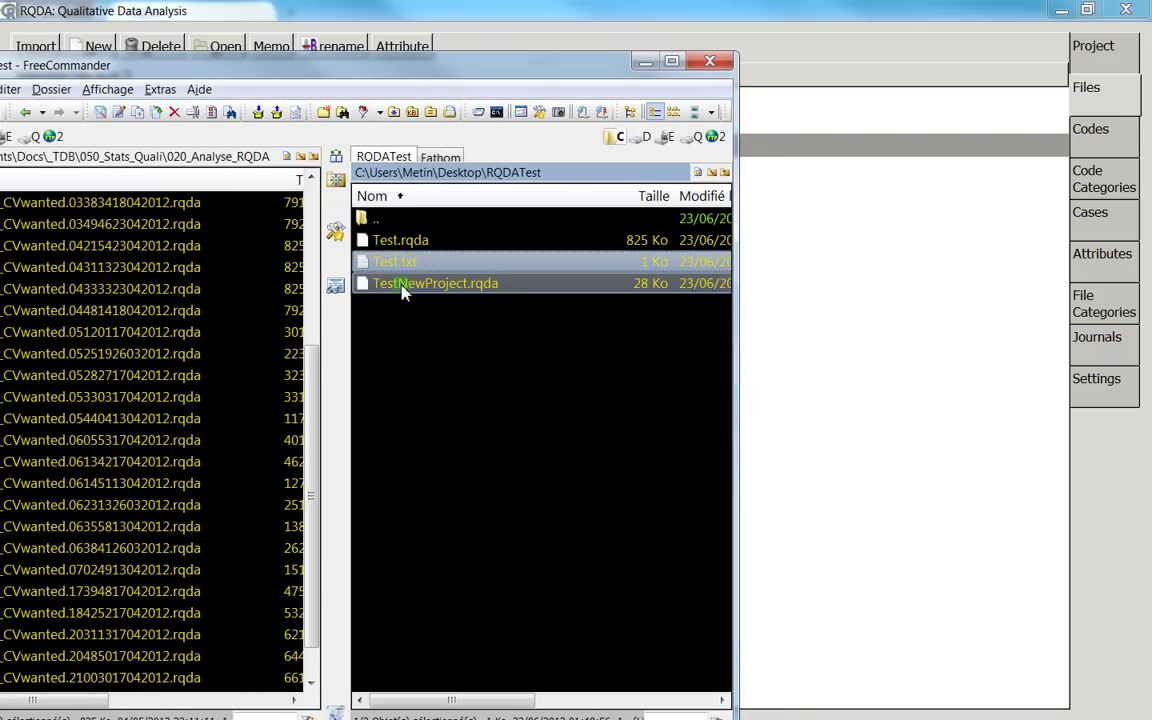
click(409, 285)
click(392, 262)
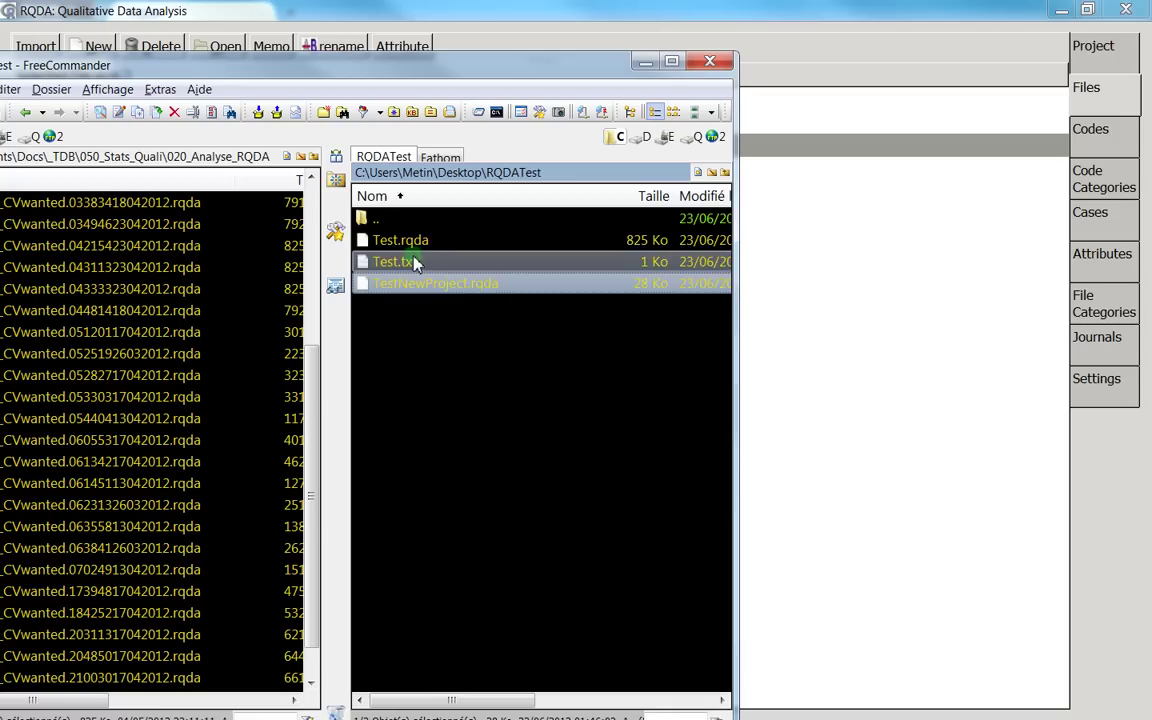
click(424, 283)
click(424, 264)
click(424, 283)
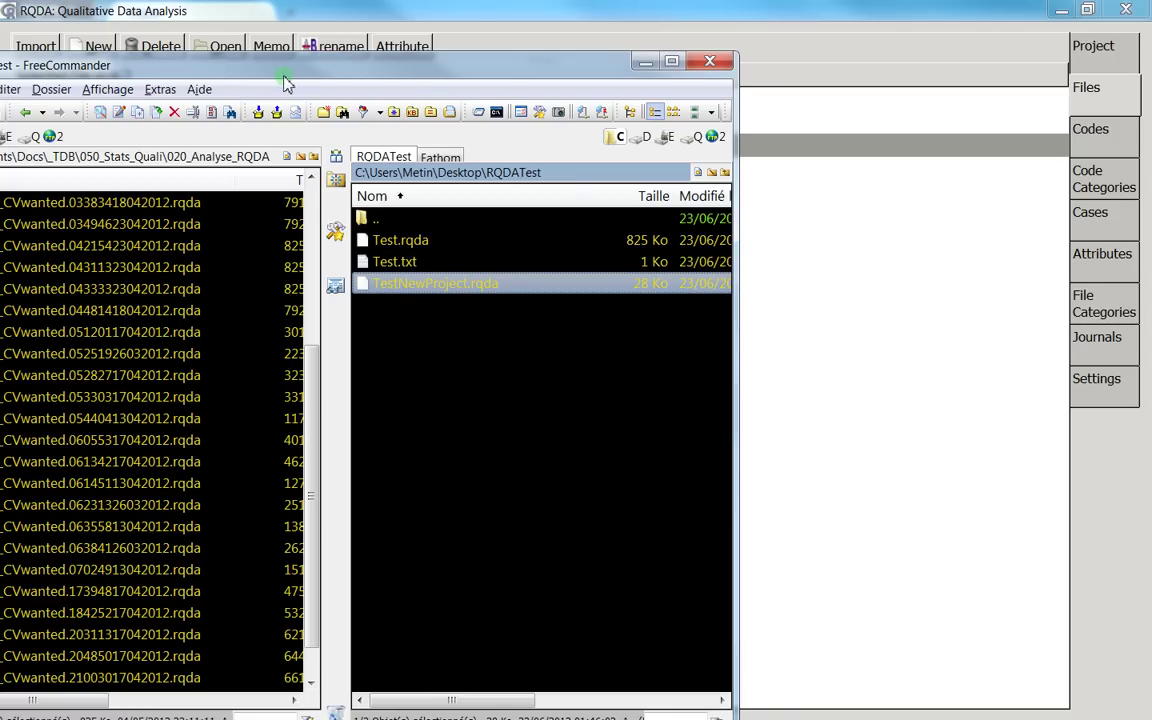
key(super+Down)
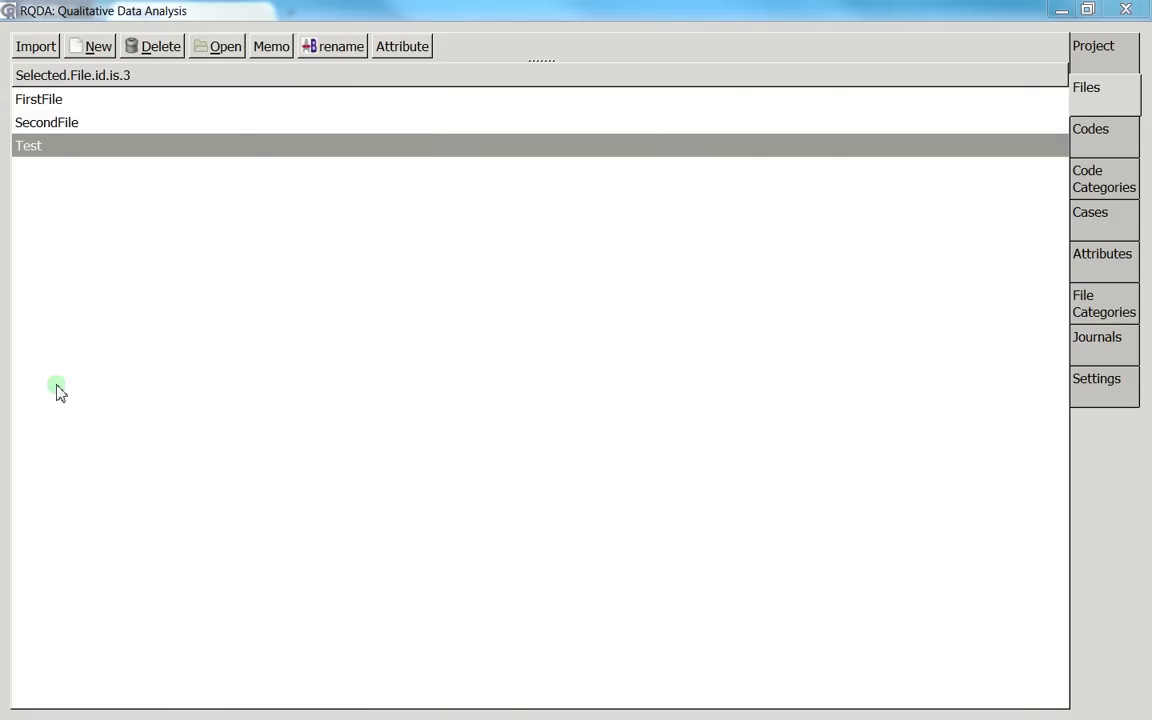
click(208, 344)
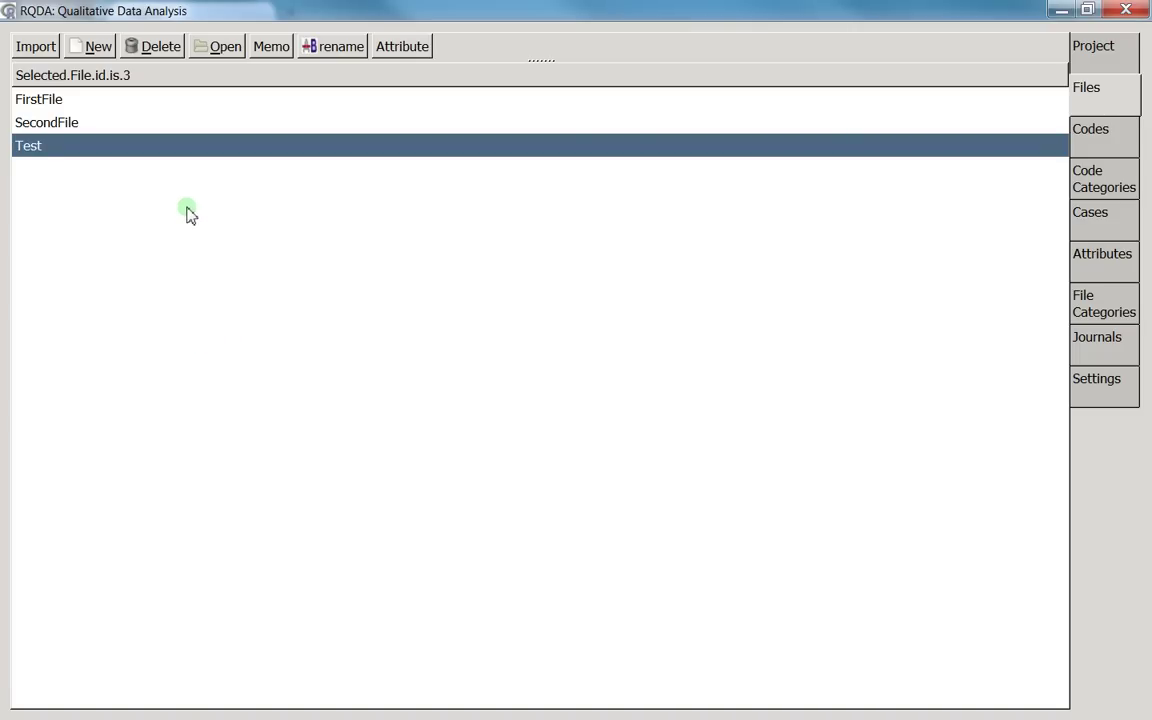
click(48, 123)
click(45, 146)
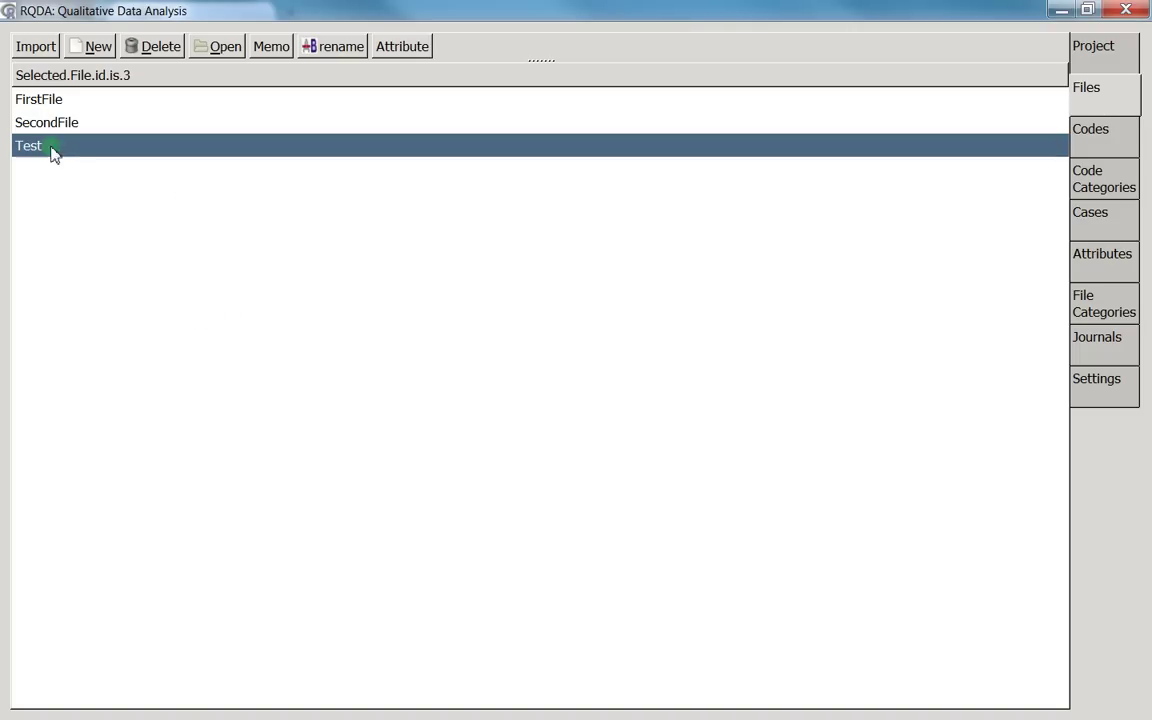
- Create a new project file containing "asdfsd" and save it under the name asdfsdf
click(86, 54)
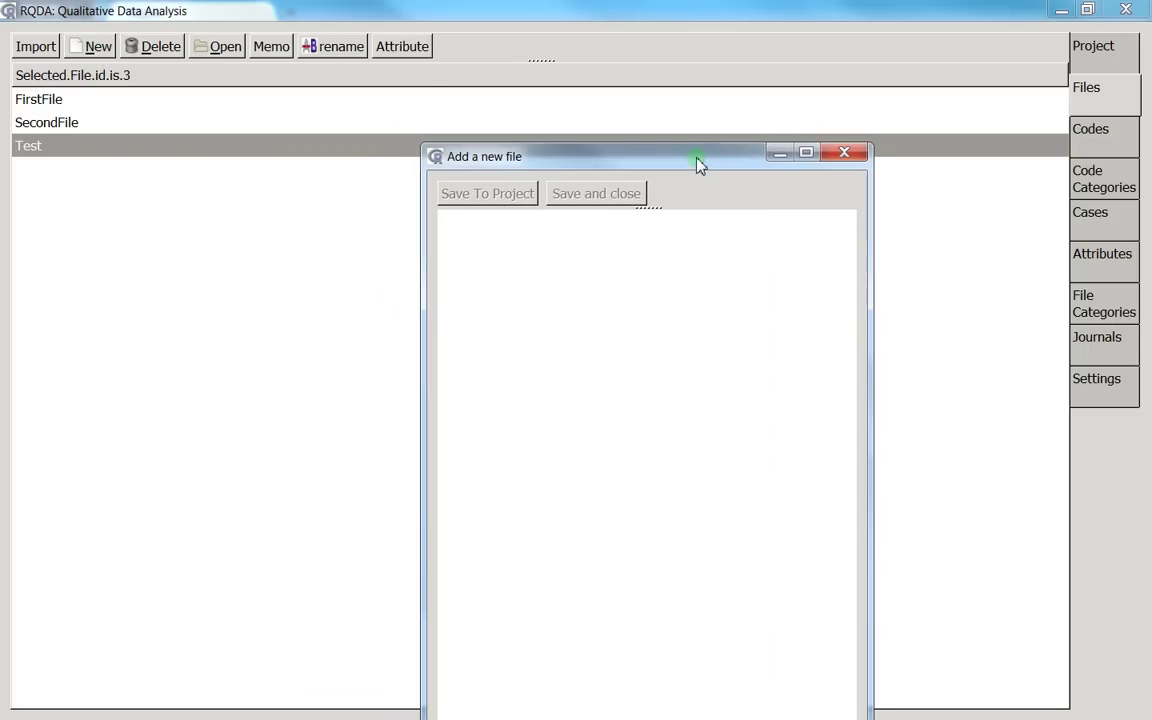
text(asdfsd)
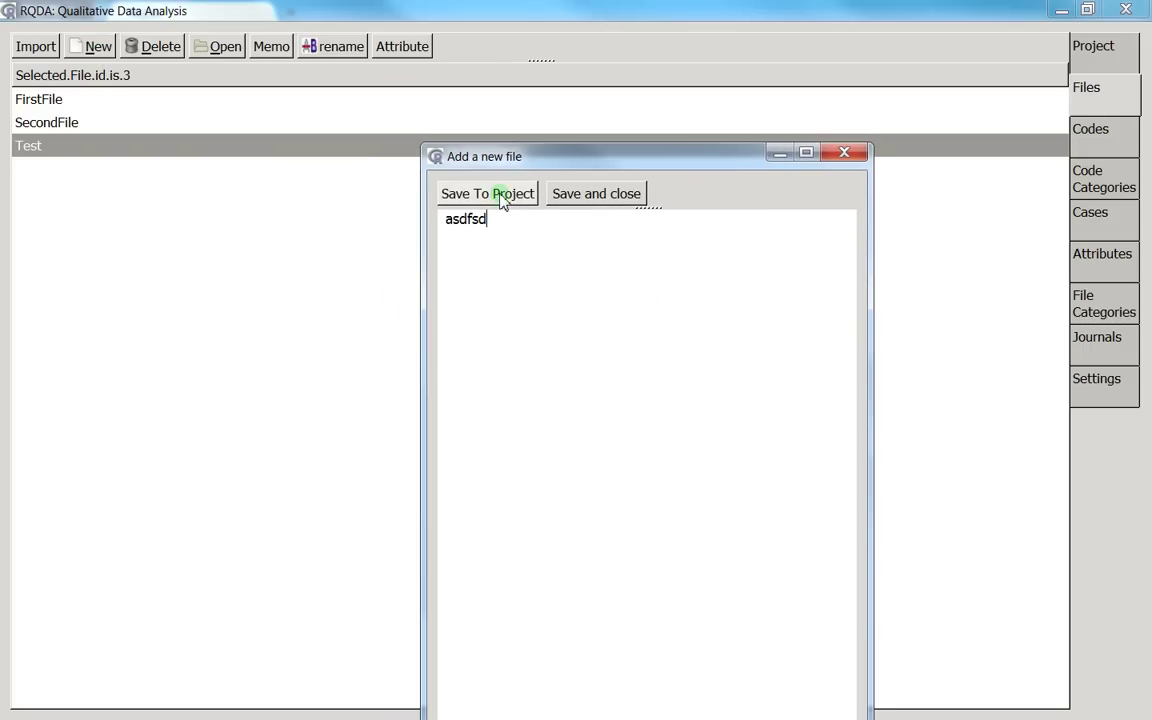
click(597, 194)
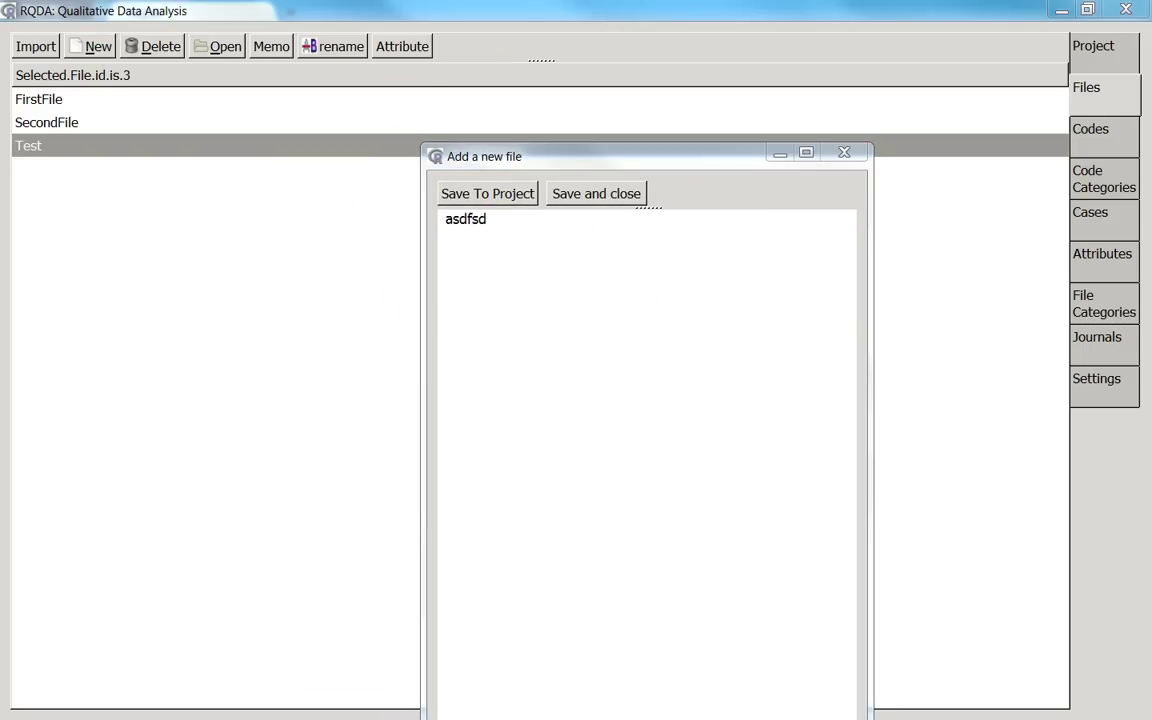
text(asdfsdf)
click(201, 252)
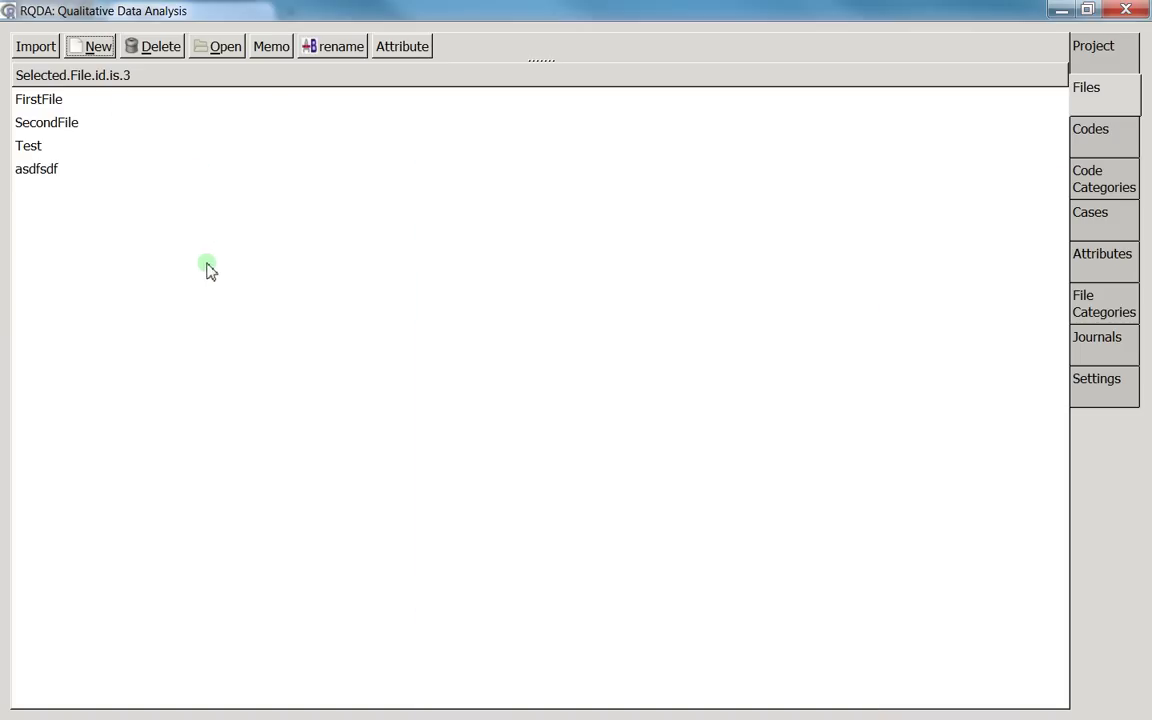
- Delete the asdfsdf file from the project
click(72, 168)
click(132, 50)
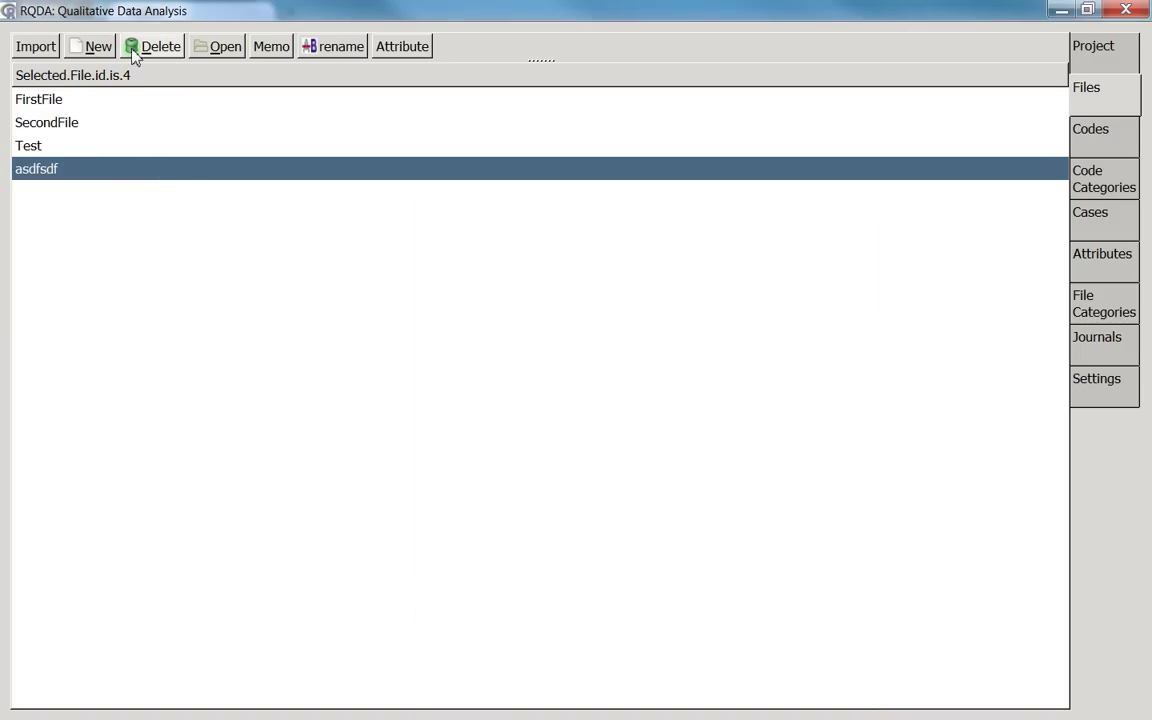
click(146, 50)
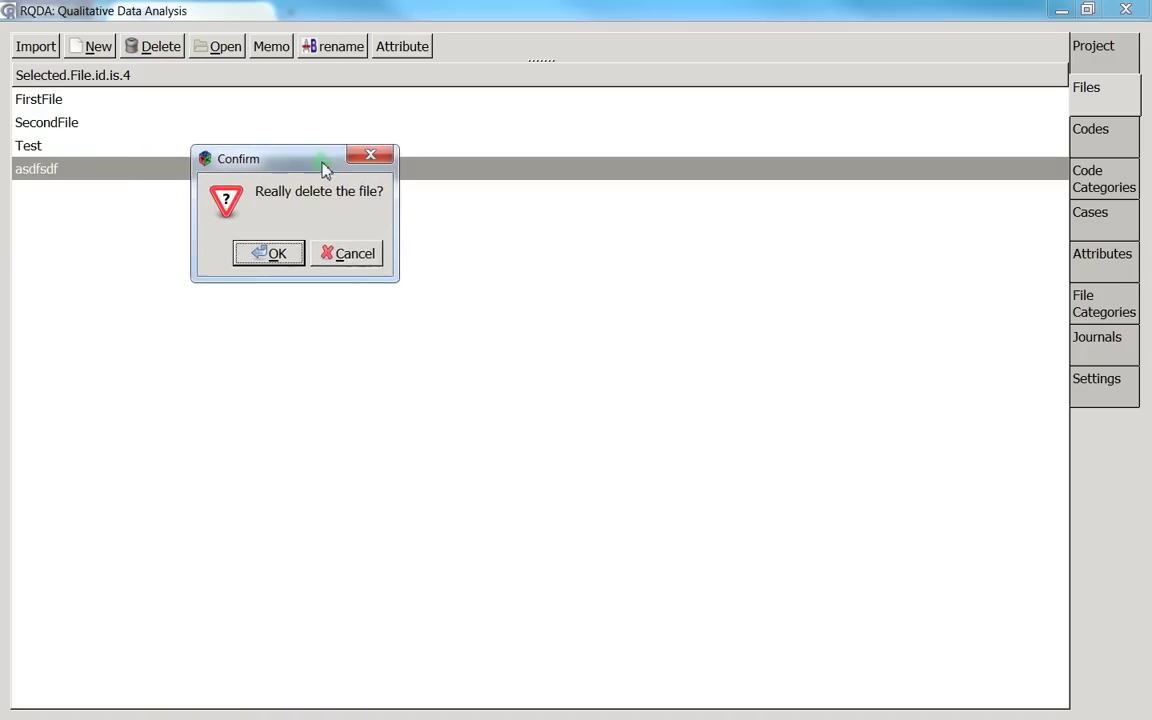
click(275, 258)
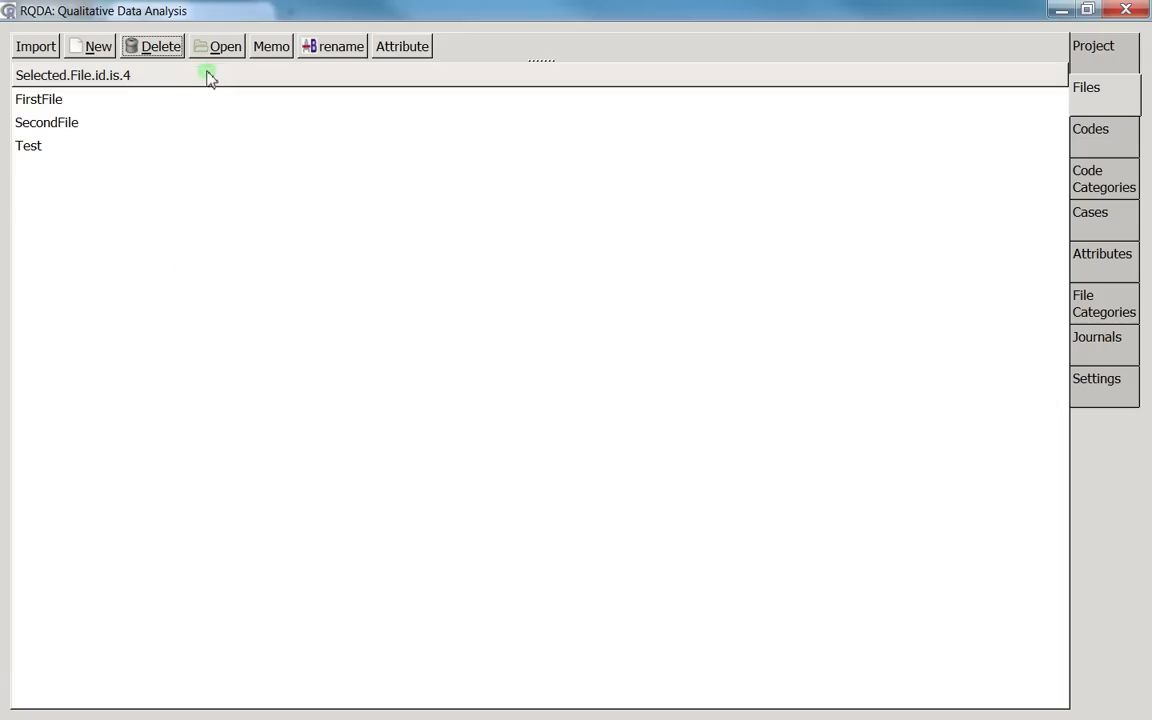
- Rename the Test file as TestRenamed
click(95, 146)
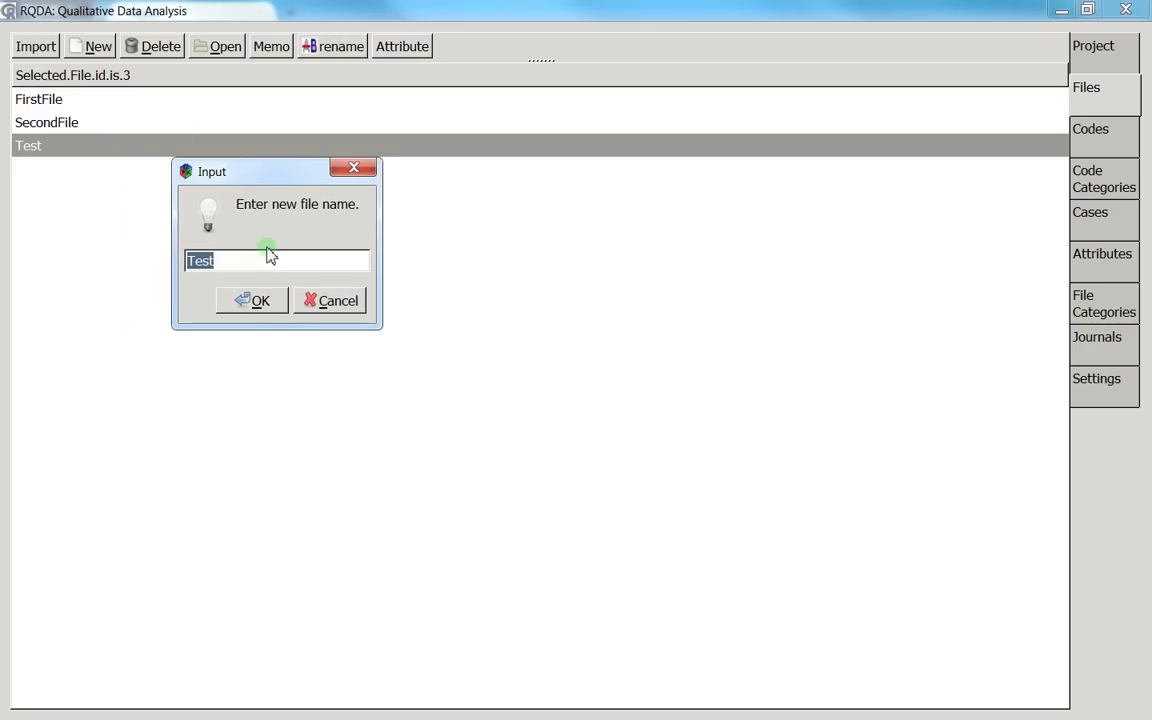
click(300, 264)
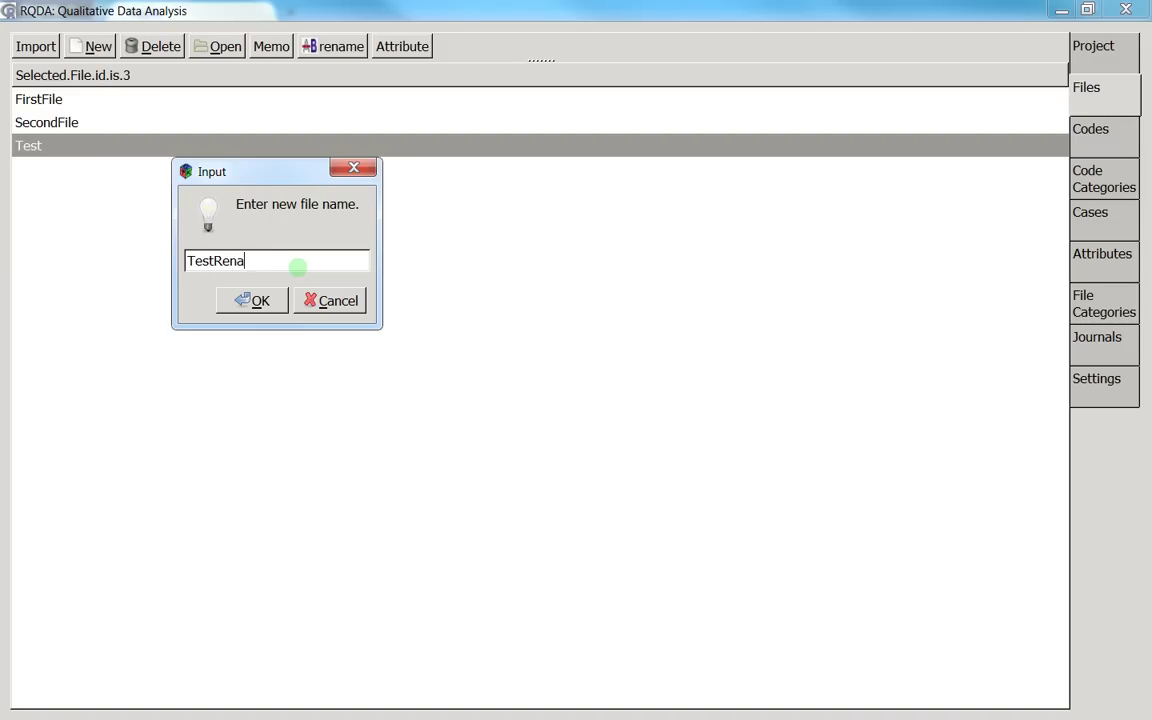
click(258, 300)
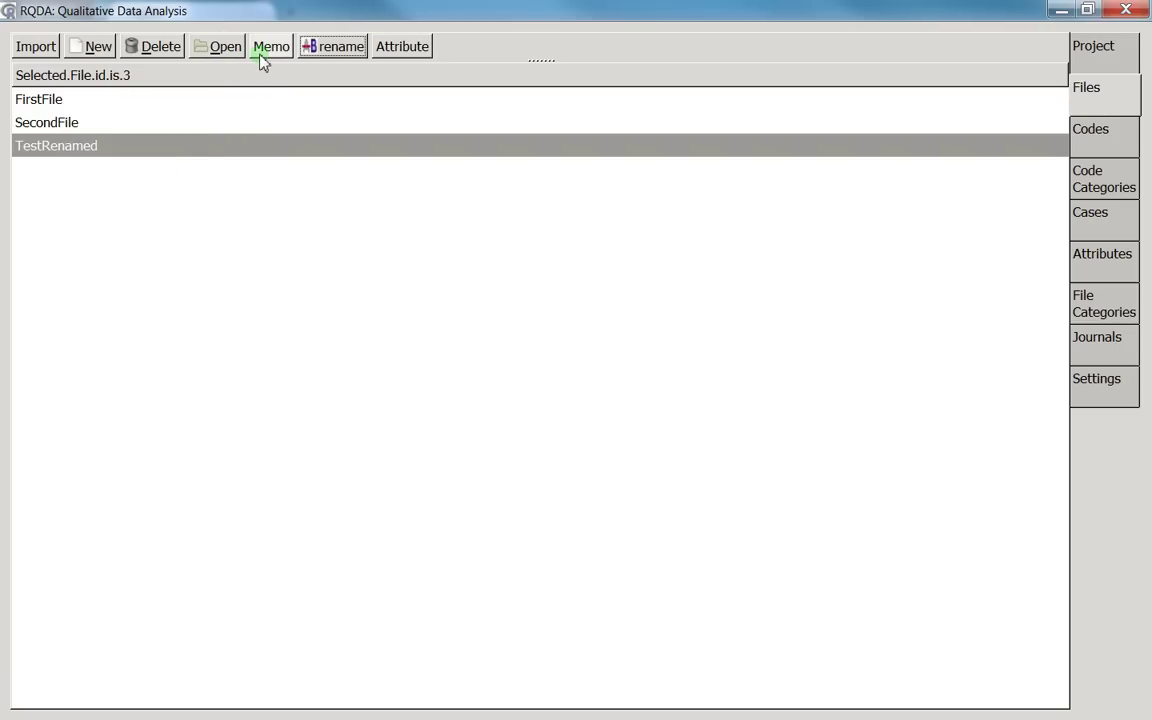
click(183, 103)
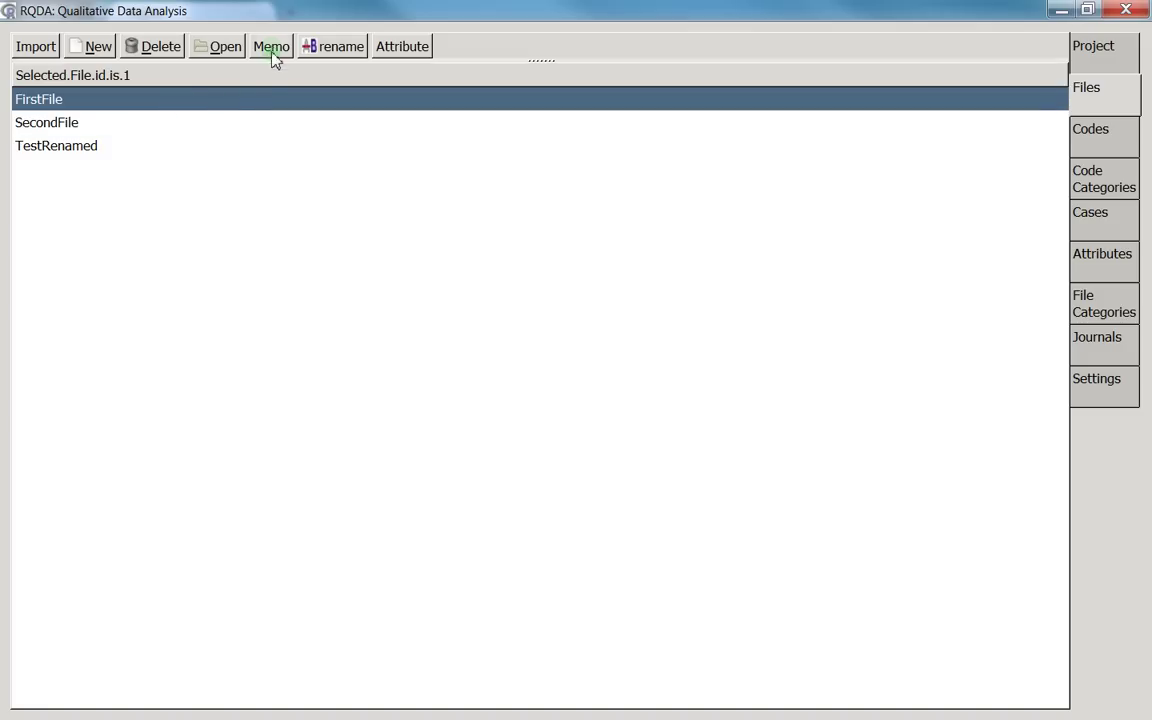
click(127, 126)
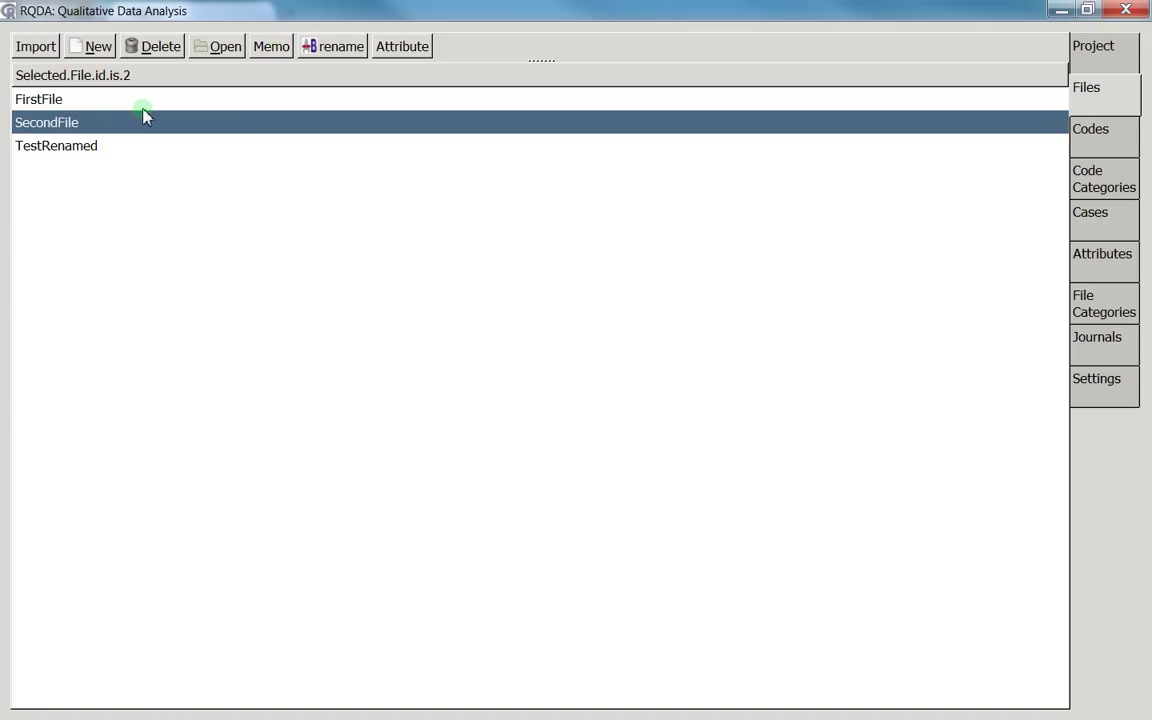
click(142, 102)
click(123, 127)
- Add the memo "This is a memo for the fist file" to FirstFile, save it and close the memo
click(110, 99)
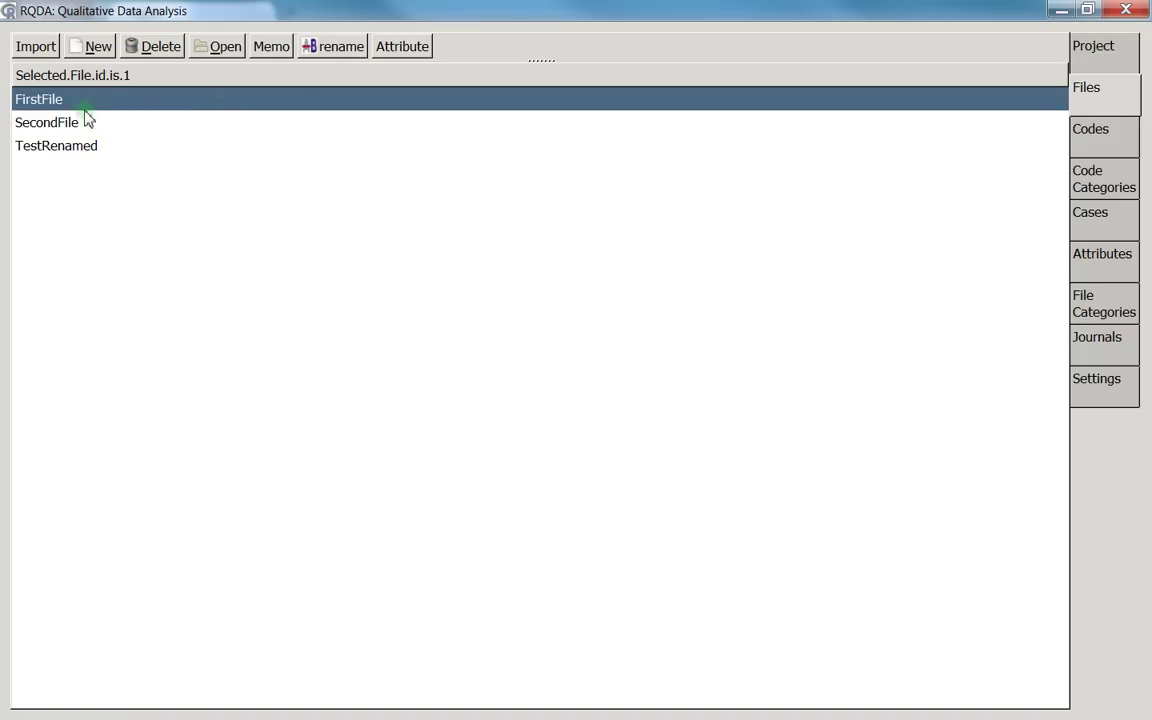
click(345, 47)
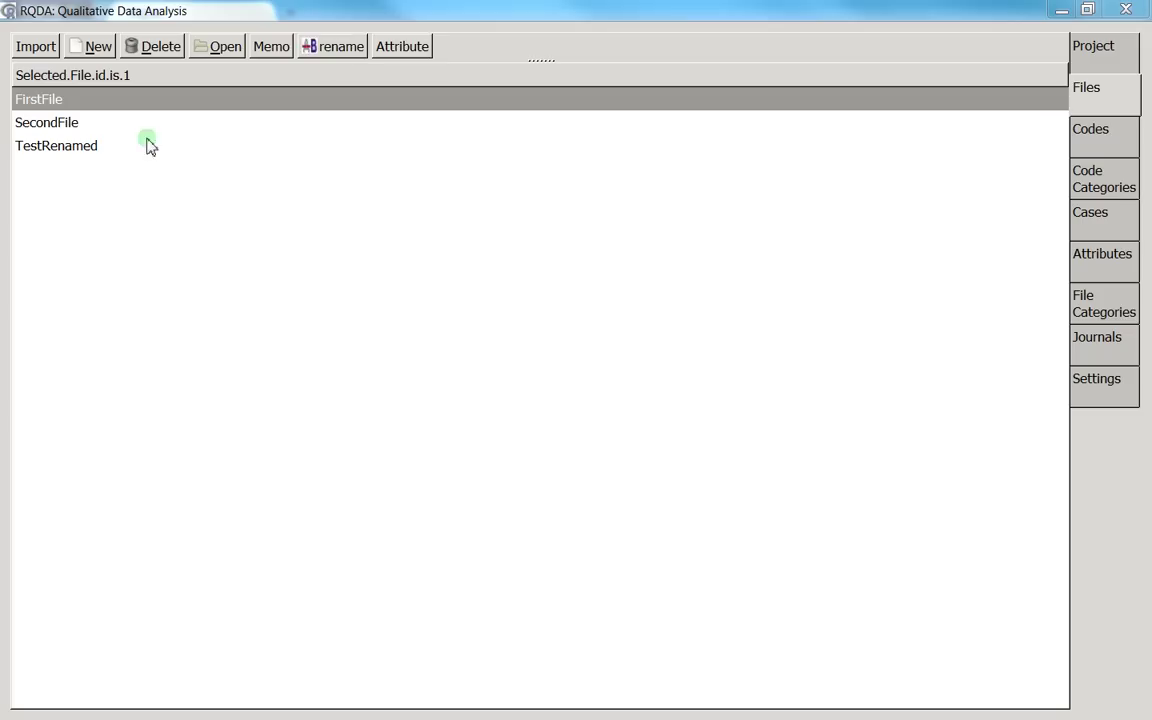
click(271, 46)
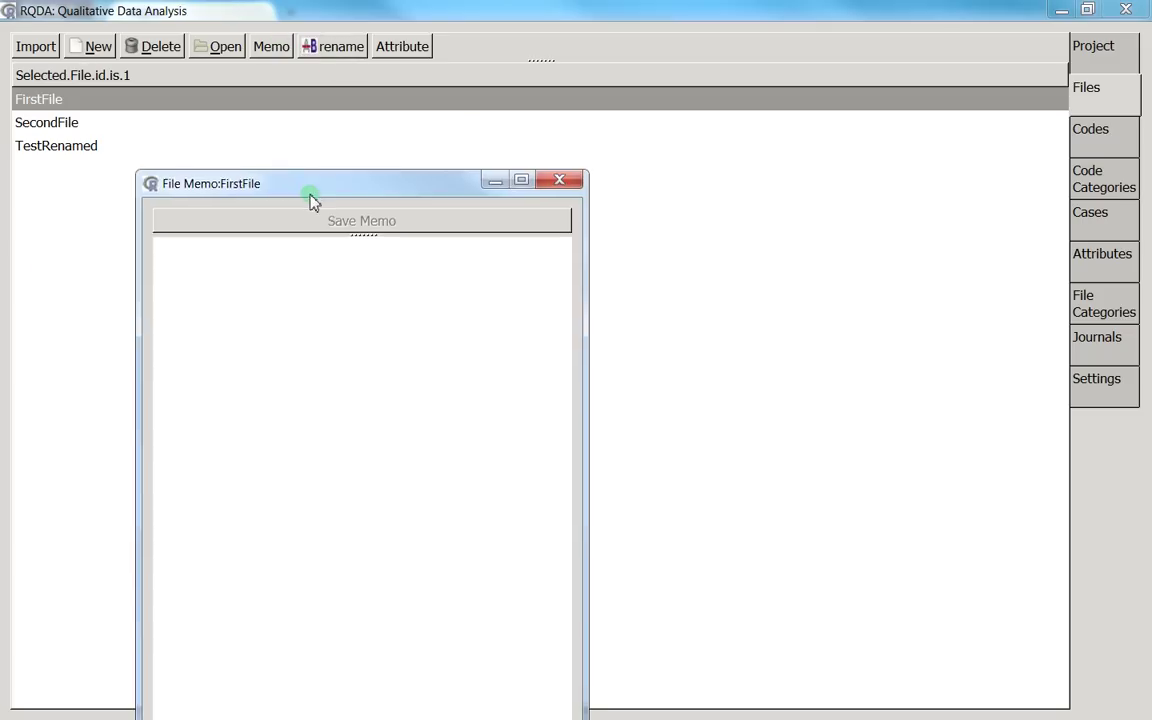
drag(183, 134, 620, 135)
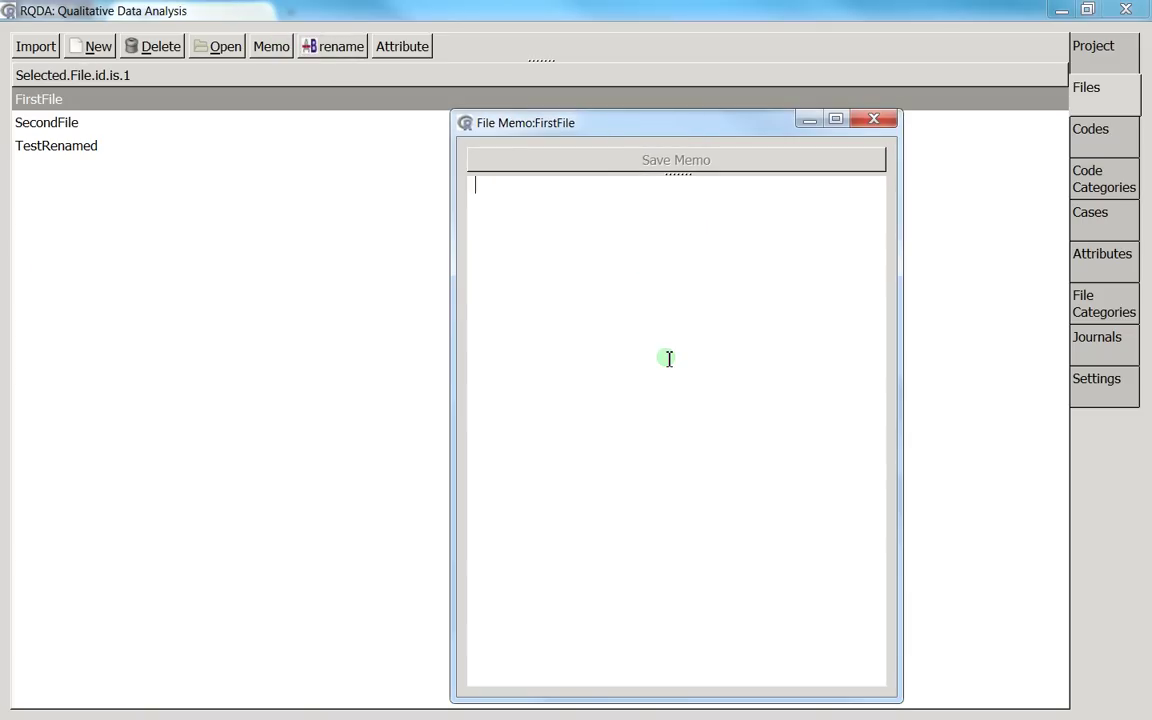
text(T)
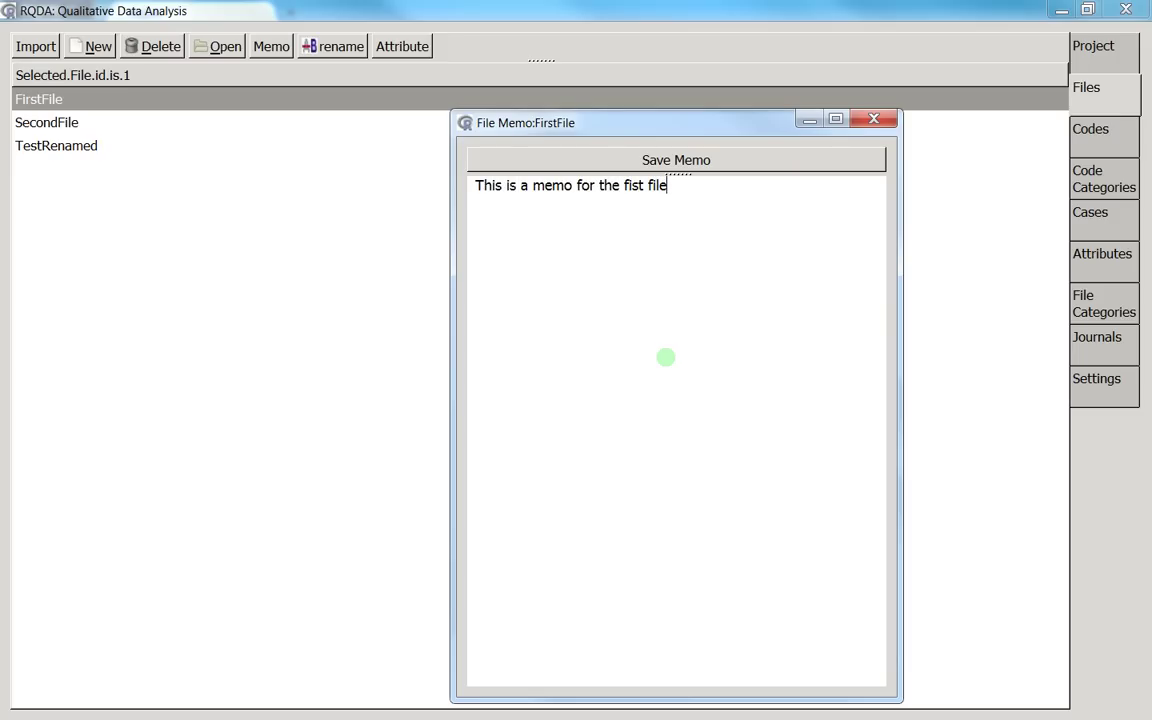
key(ctrl+a)
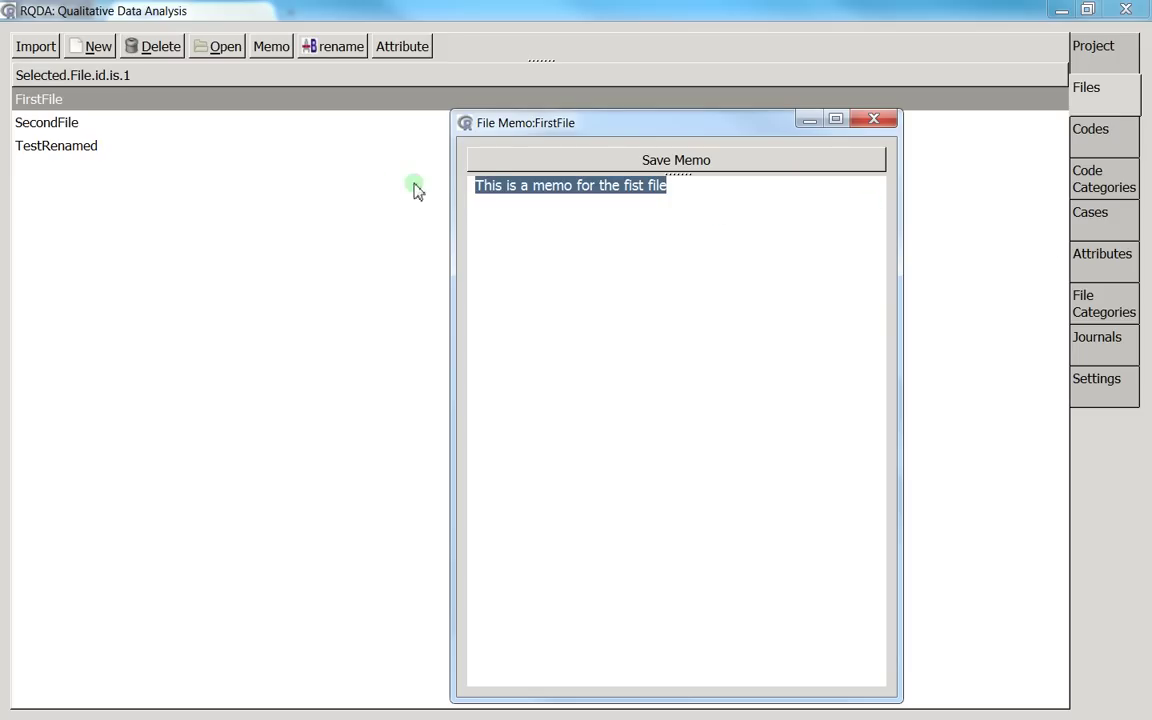
click(512, 162)
click(873, 120)
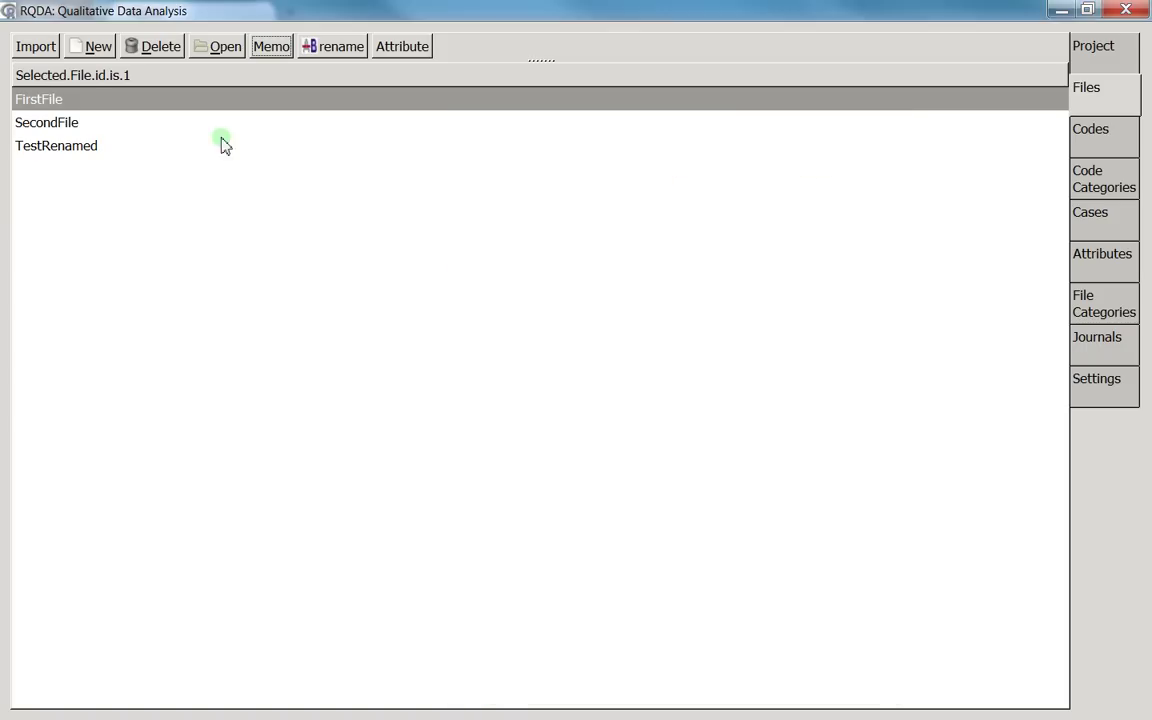
- Add the memo "This is a memo for the second file" to SecondFile, save it and close the memo
click(198, 122)
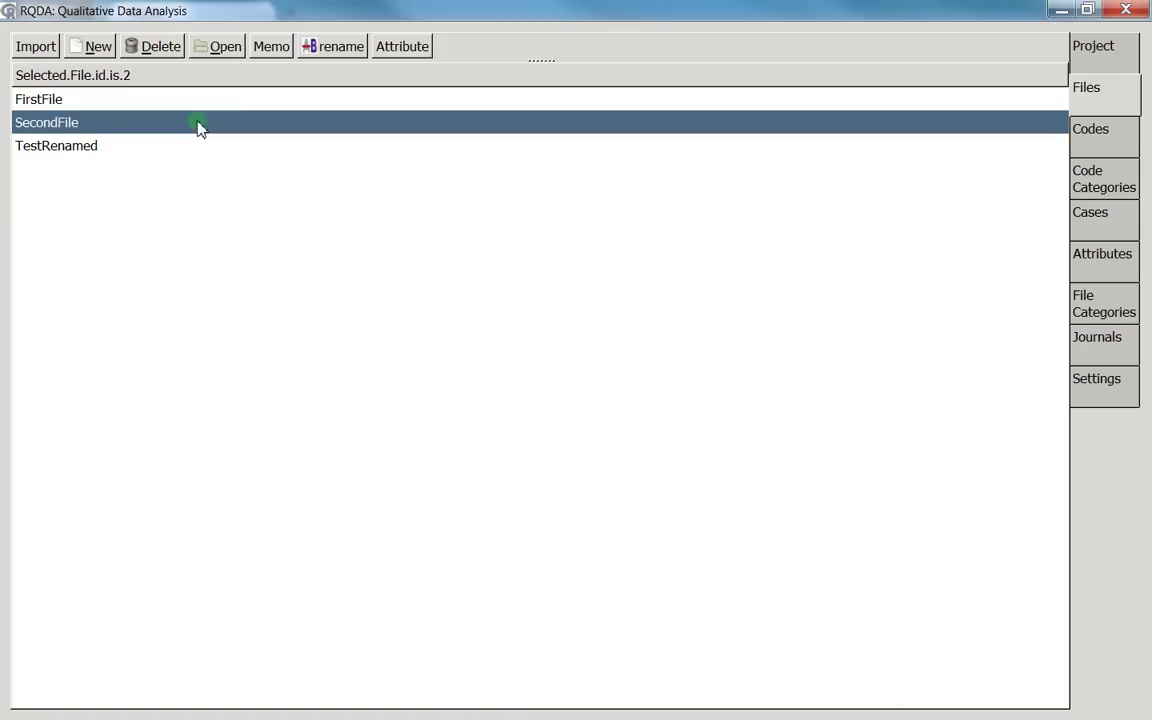
click(268, 50)
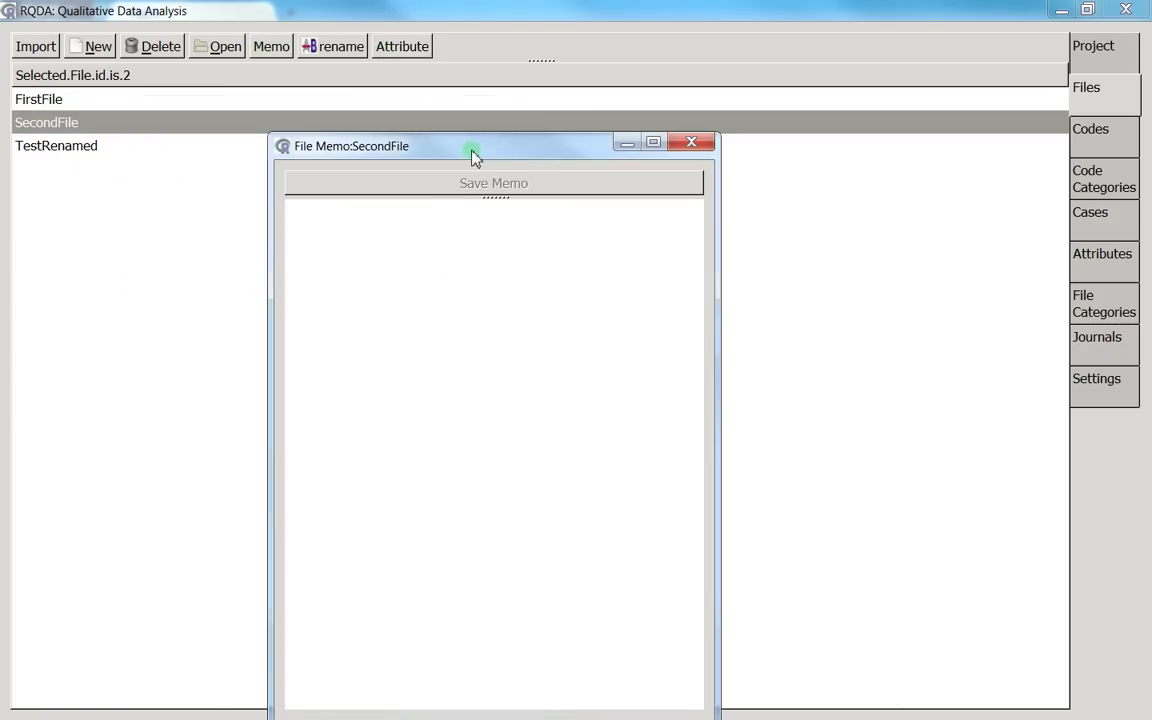
text(This is a memo for the fist file)
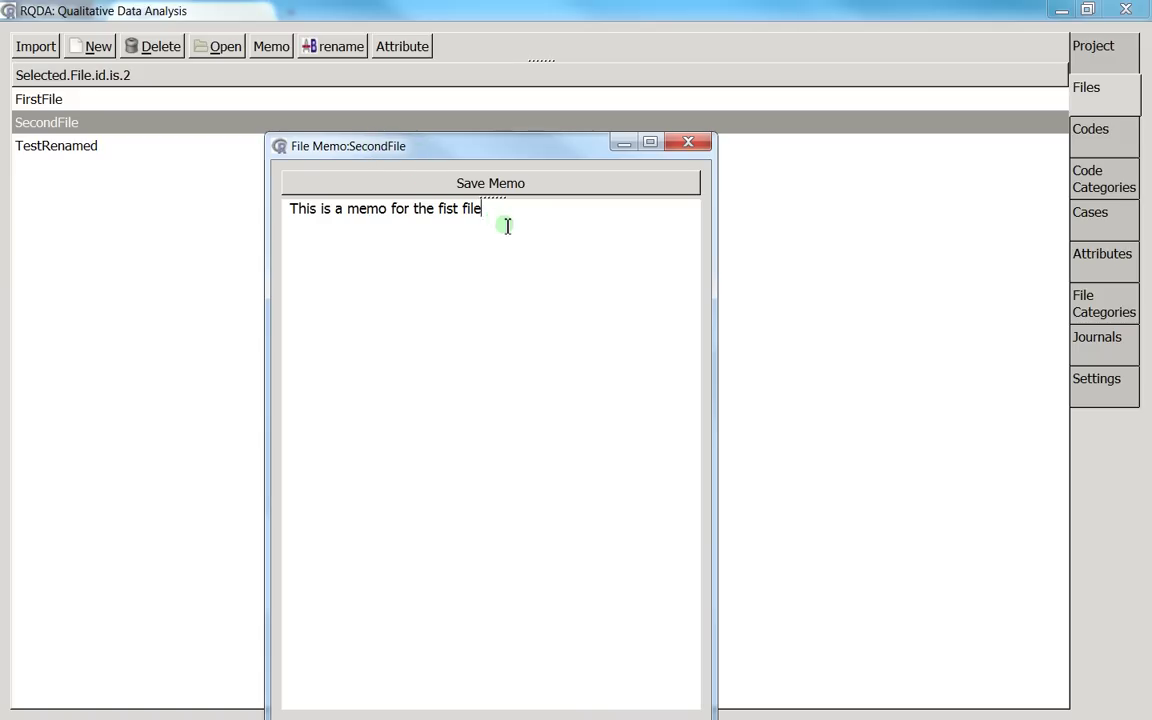
double_click(448, 209)
text(second)
click(478, 184)
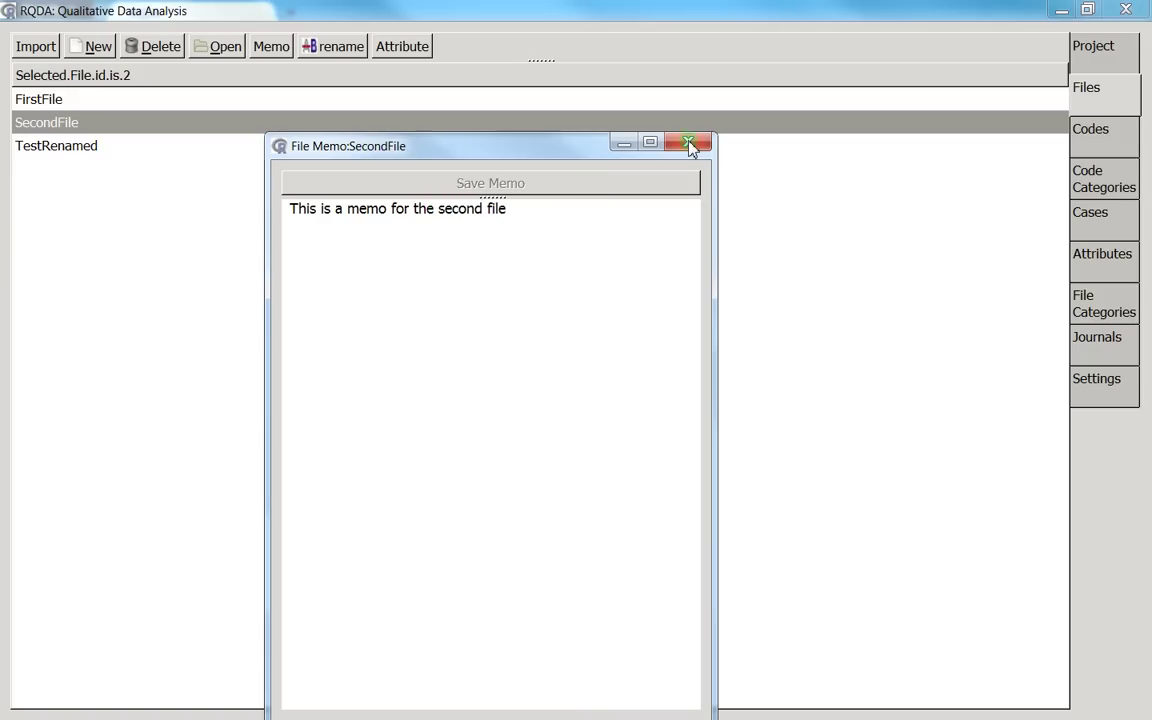
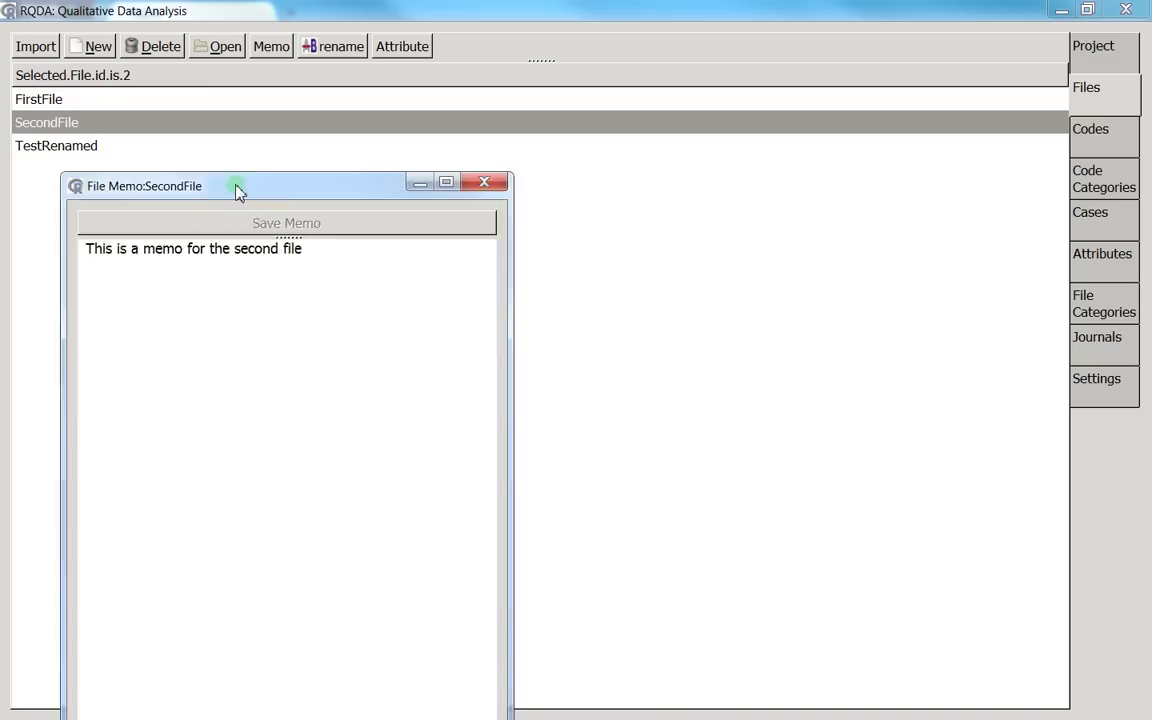
click(710, 186)
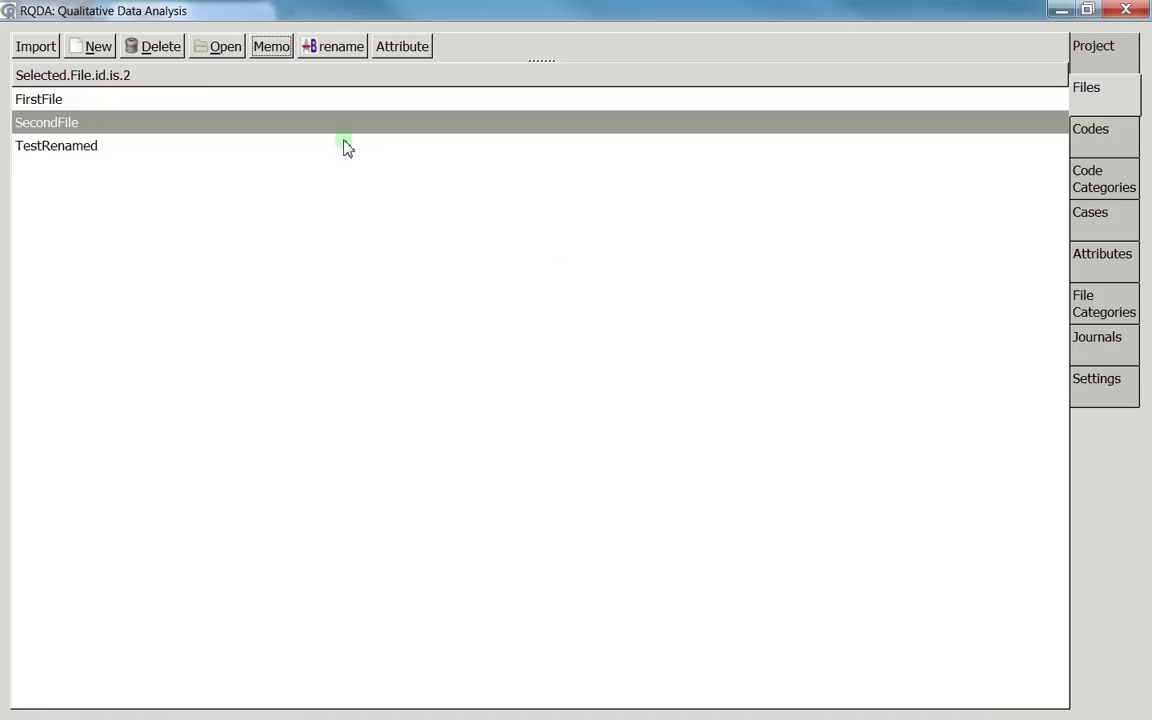
- Add a memo reading This is a memo for the "TestRenamed" to the TestRenamed file, save it and close the memo
click(250, 145)
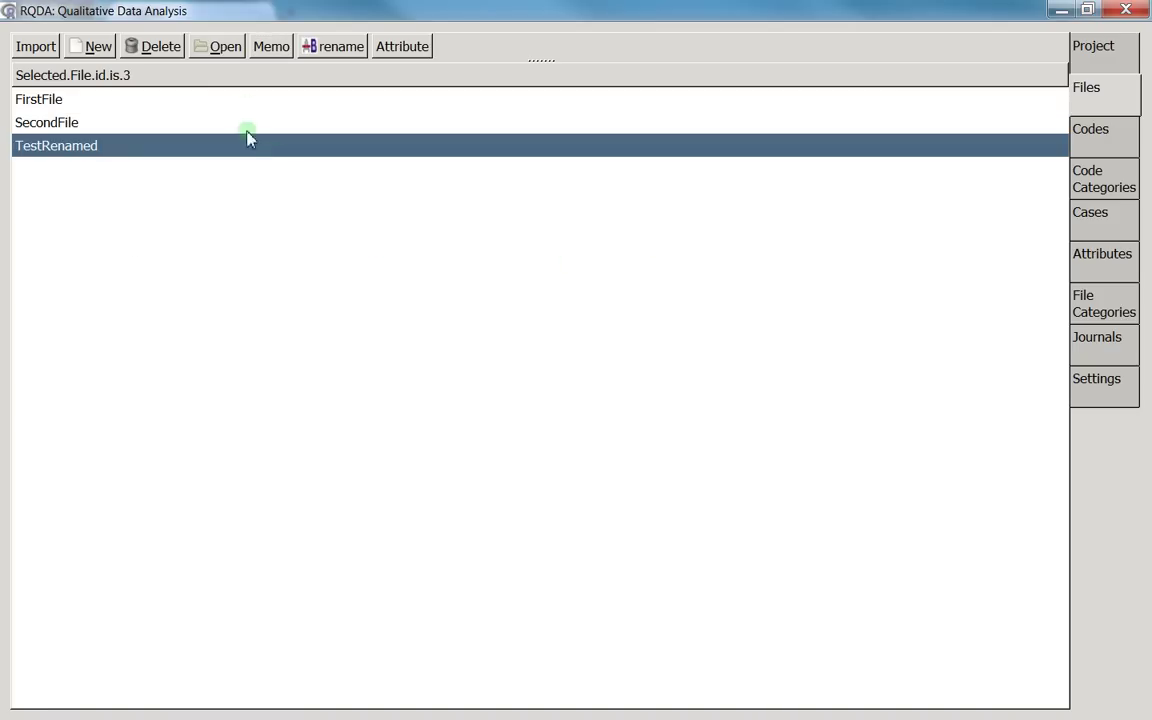
click(263, 47)
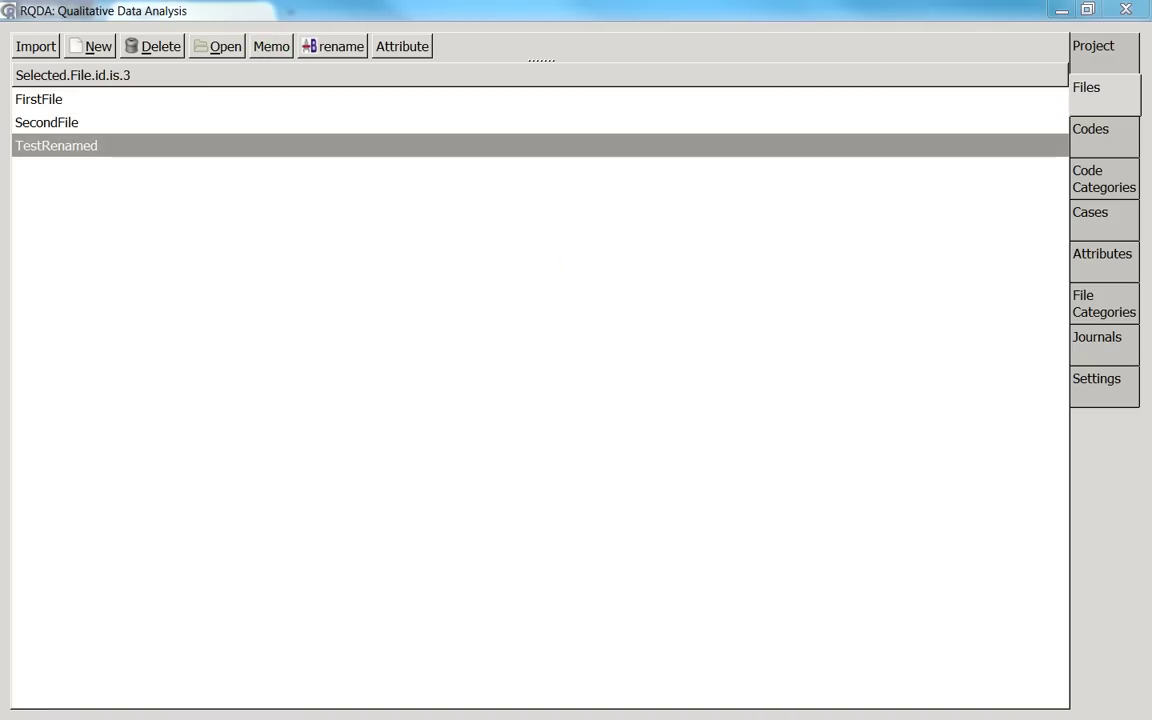
drag(321, 118, 455, 230)
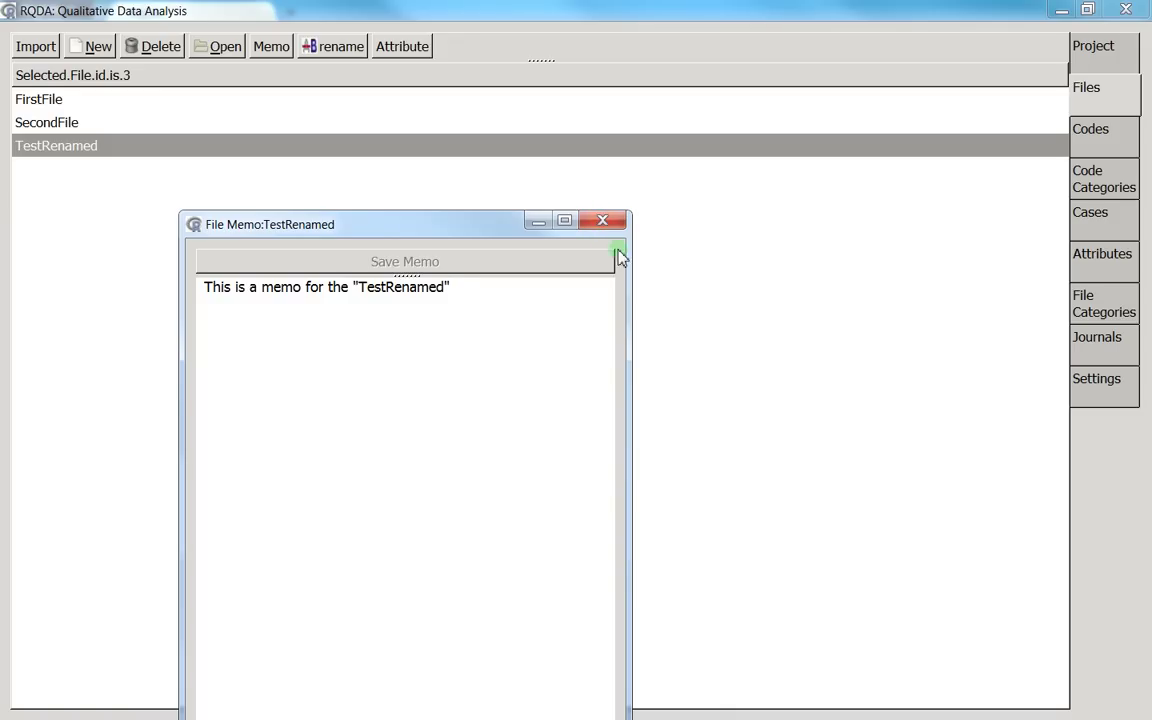
click(605, 222)
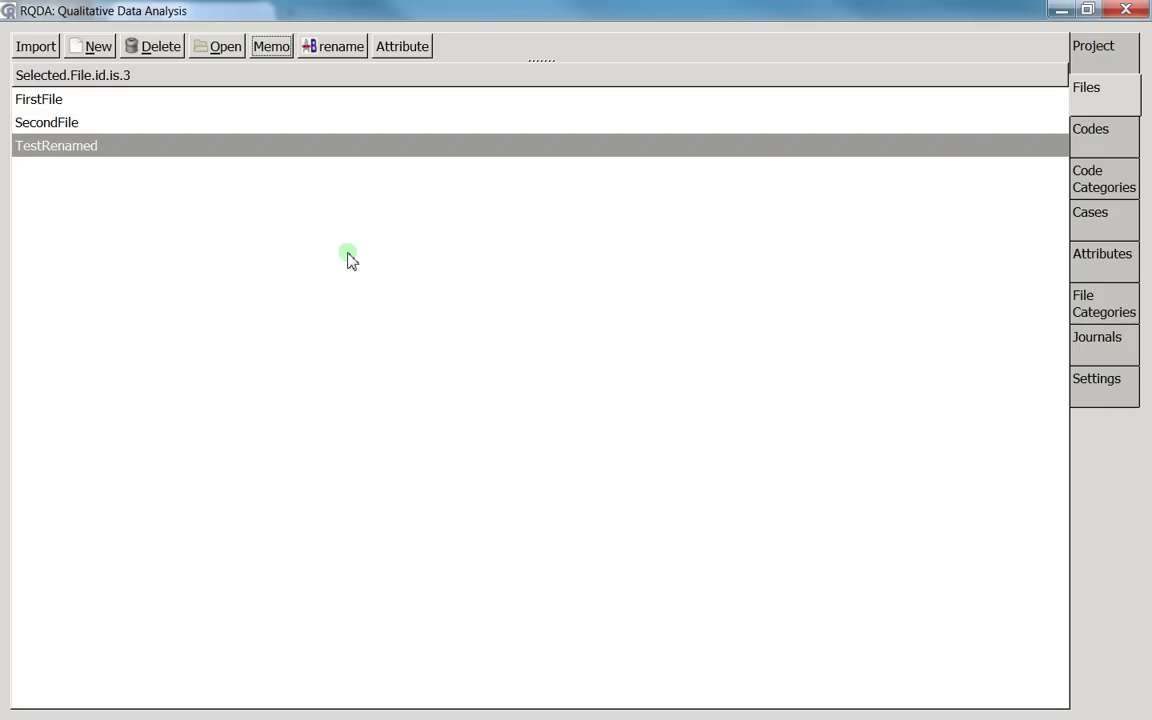
click(1082, 50)
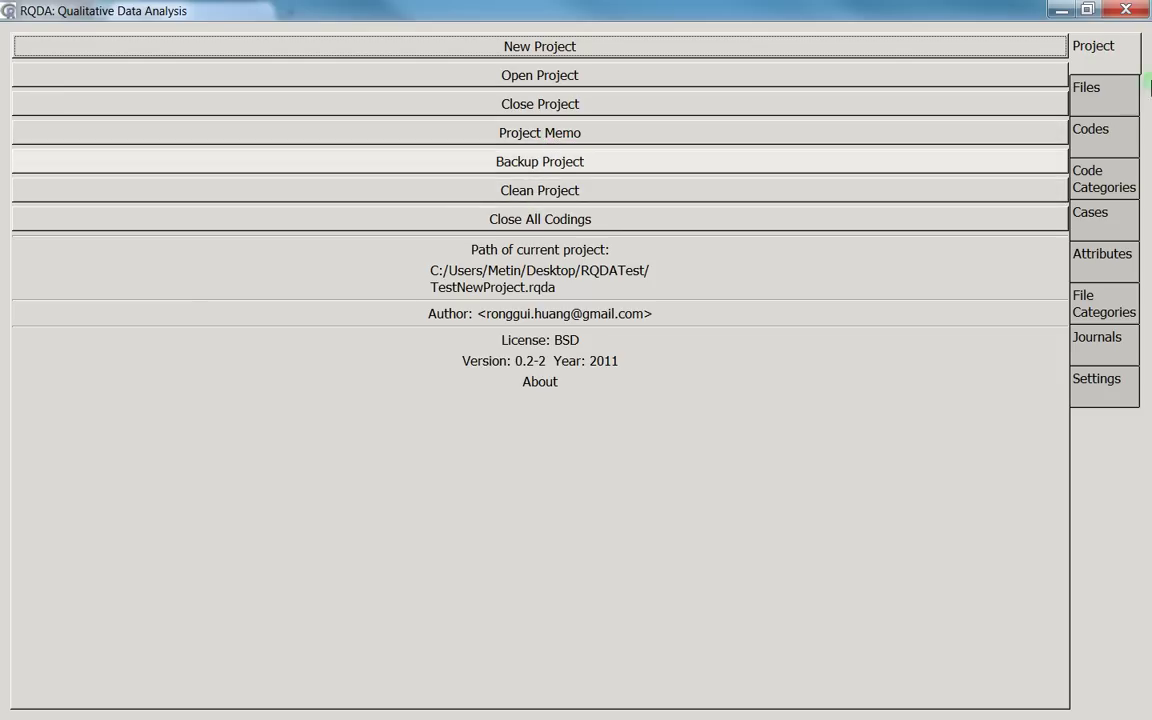
click(1088, 92)
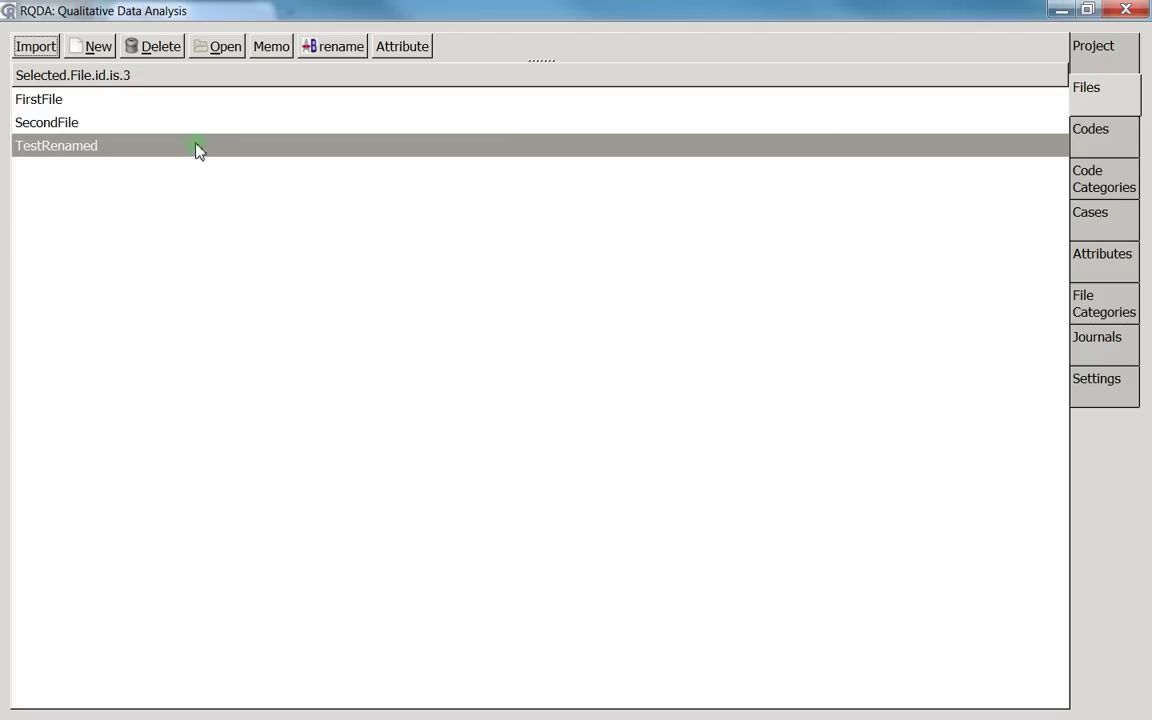
click(170, 122)
click(158, 150)
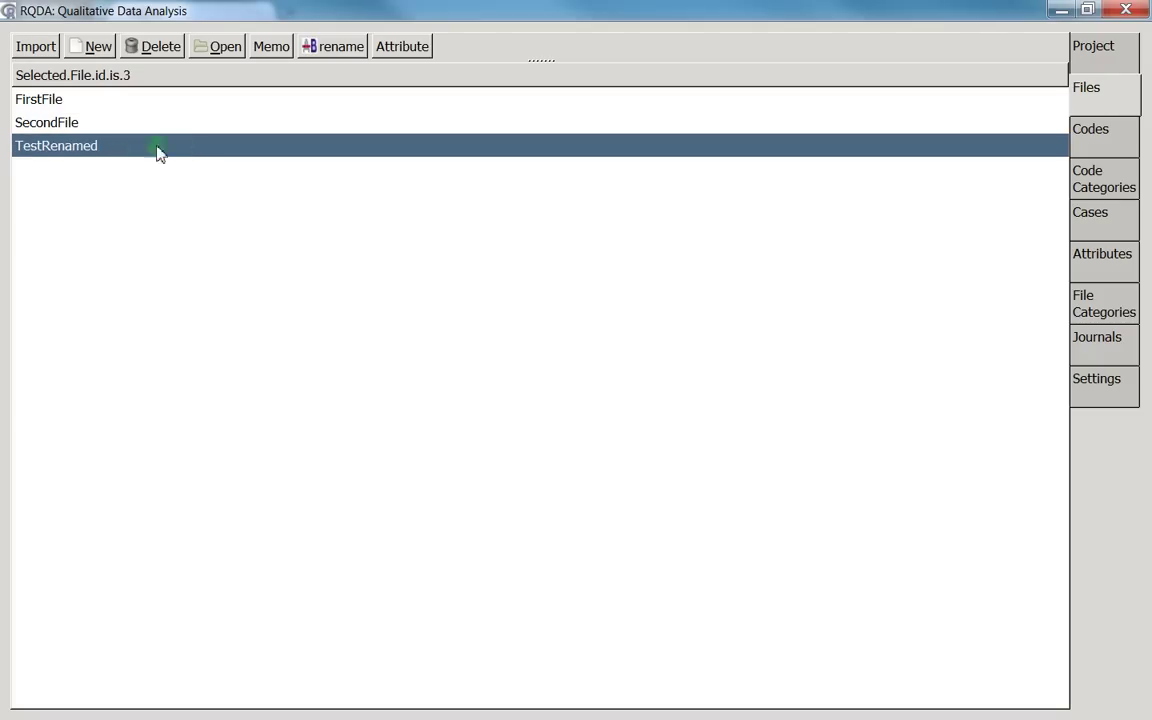
- Reopen the memo of SecondFile and start a new paragraph below its existing line
click(211, 127)
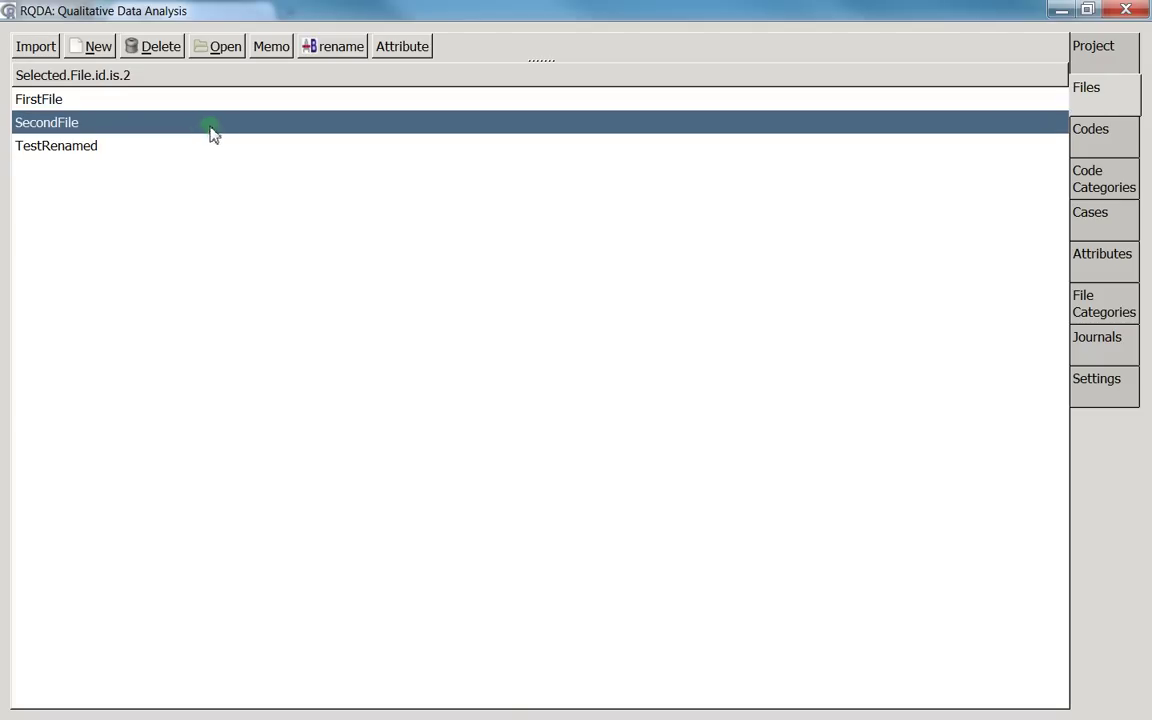
click(328, 56)
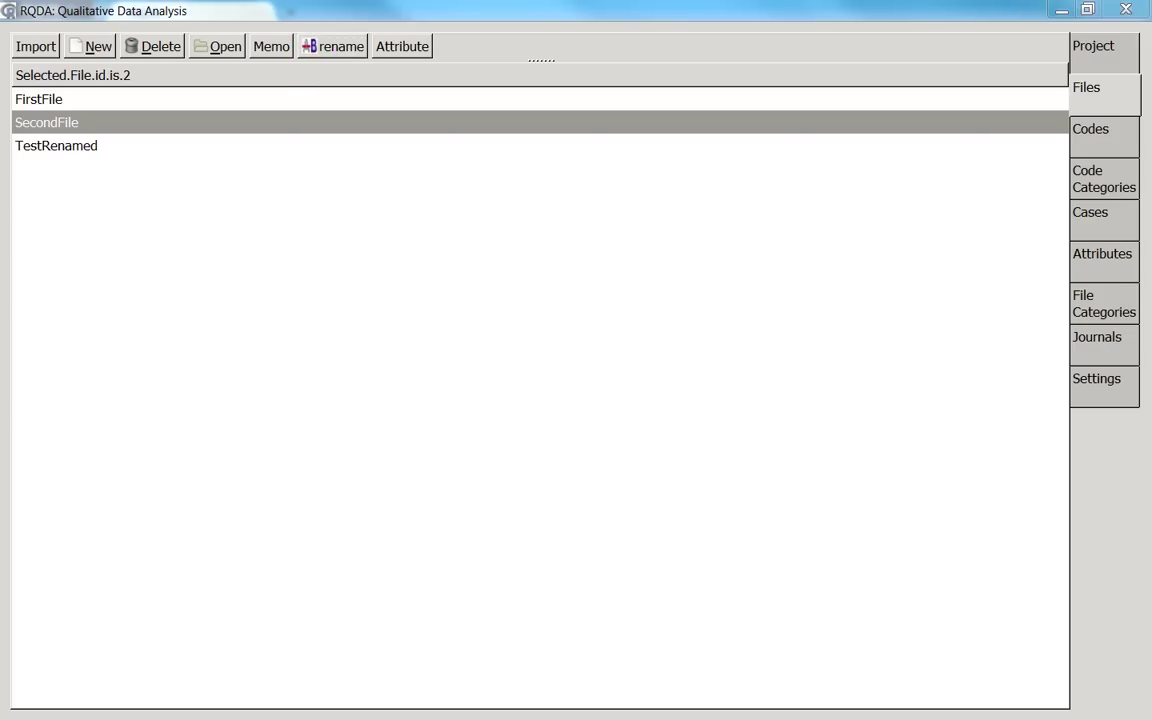
click(271, 46)
drag(270, 260, 584, 136)
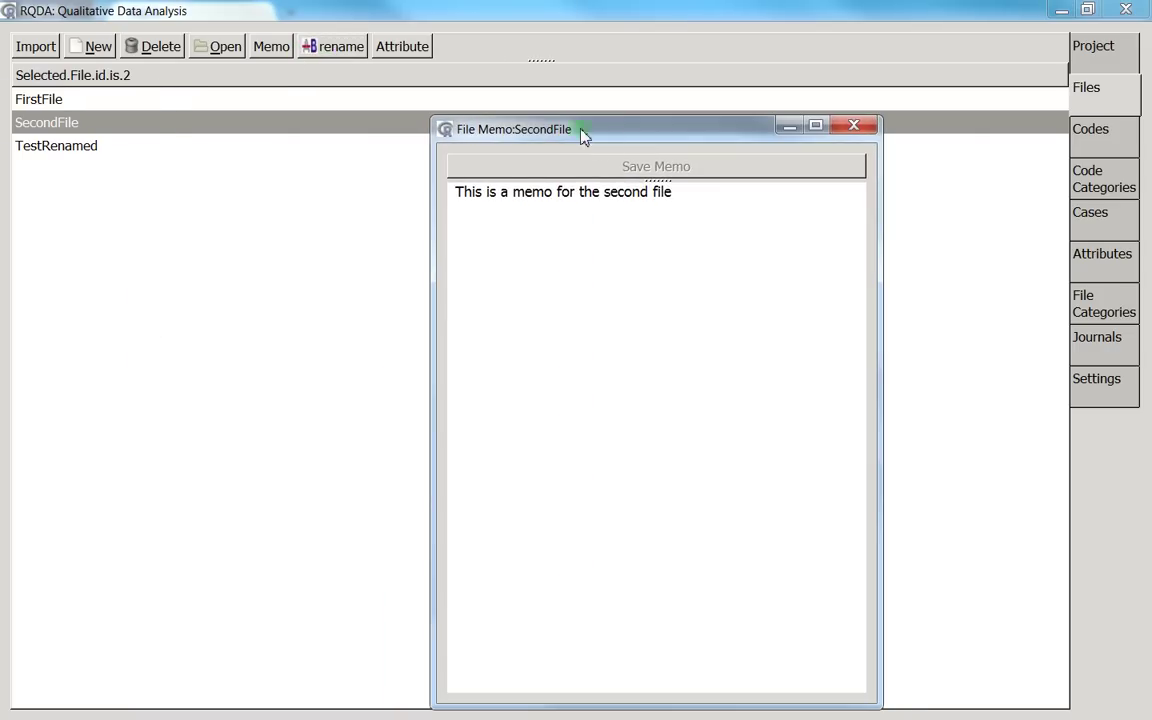
click(704, 216)
key(Return)
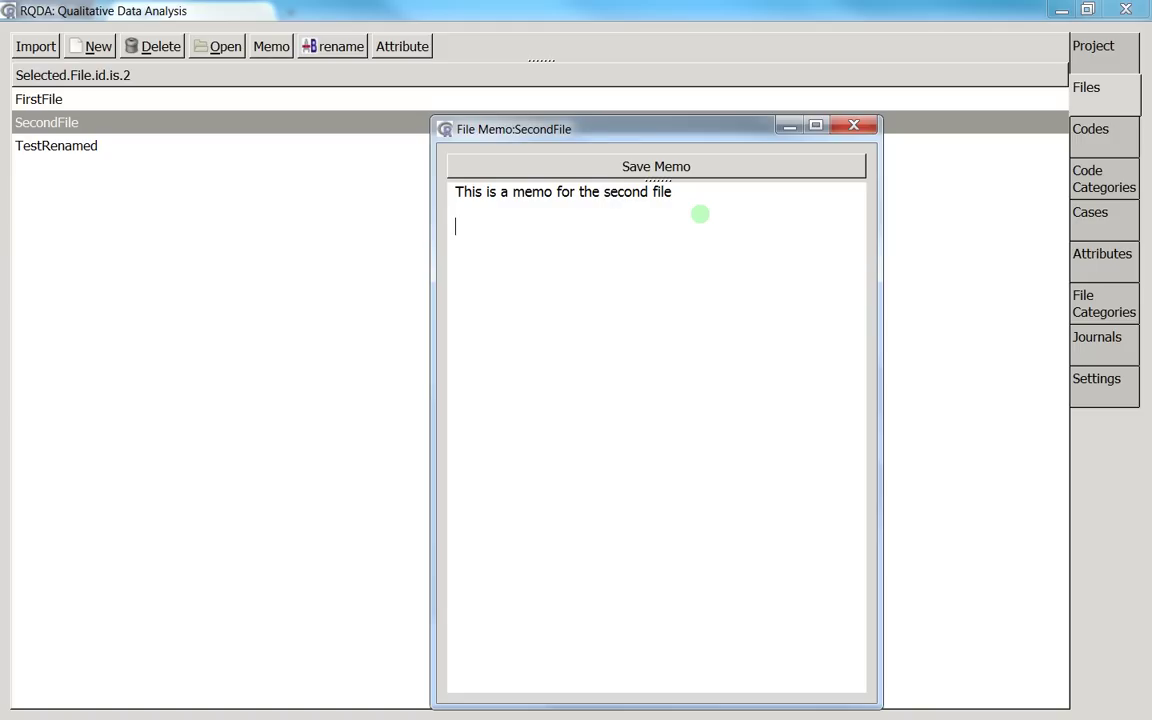
text(This inte)
key(BackSpace)
key(BackSpace)
key(BackSpace)
key(BackSpace)
key(BackSpace)
key(BackSpace)
key(BackSpace)
key(BackSpace)
key(BackSpace)
- Write in the new paragraph that the named person's dog "was making to much noise" and save the memo
text(The dog of Joe )
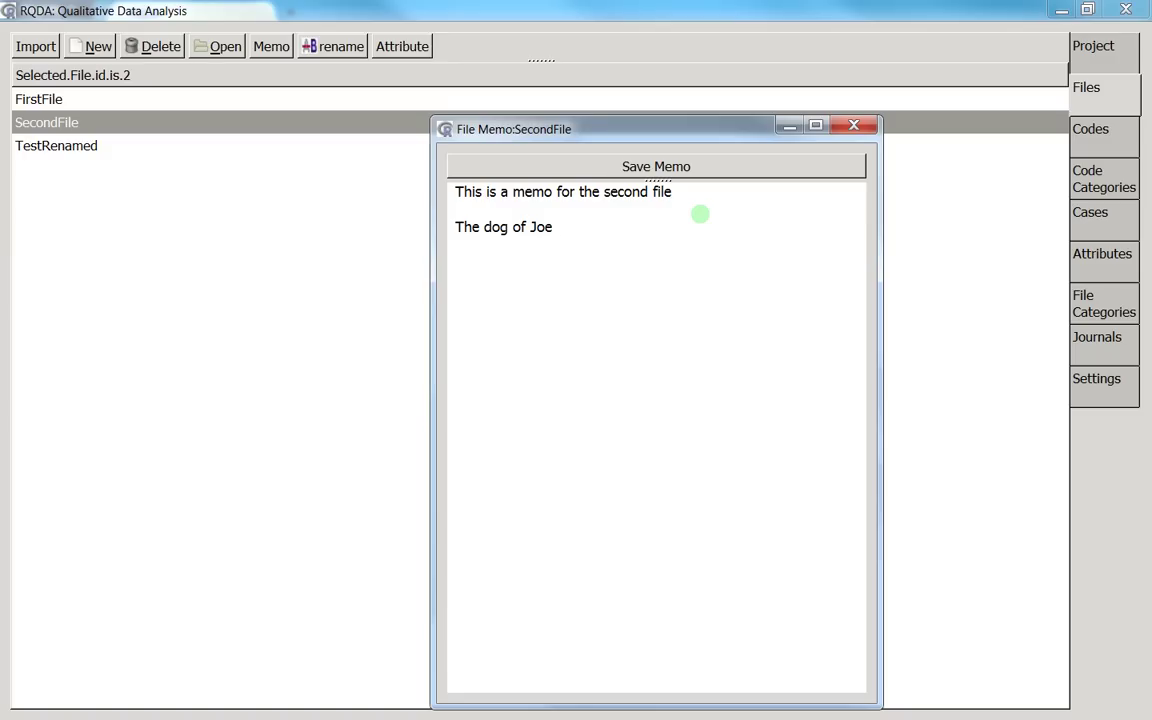
text(was making to much noise)
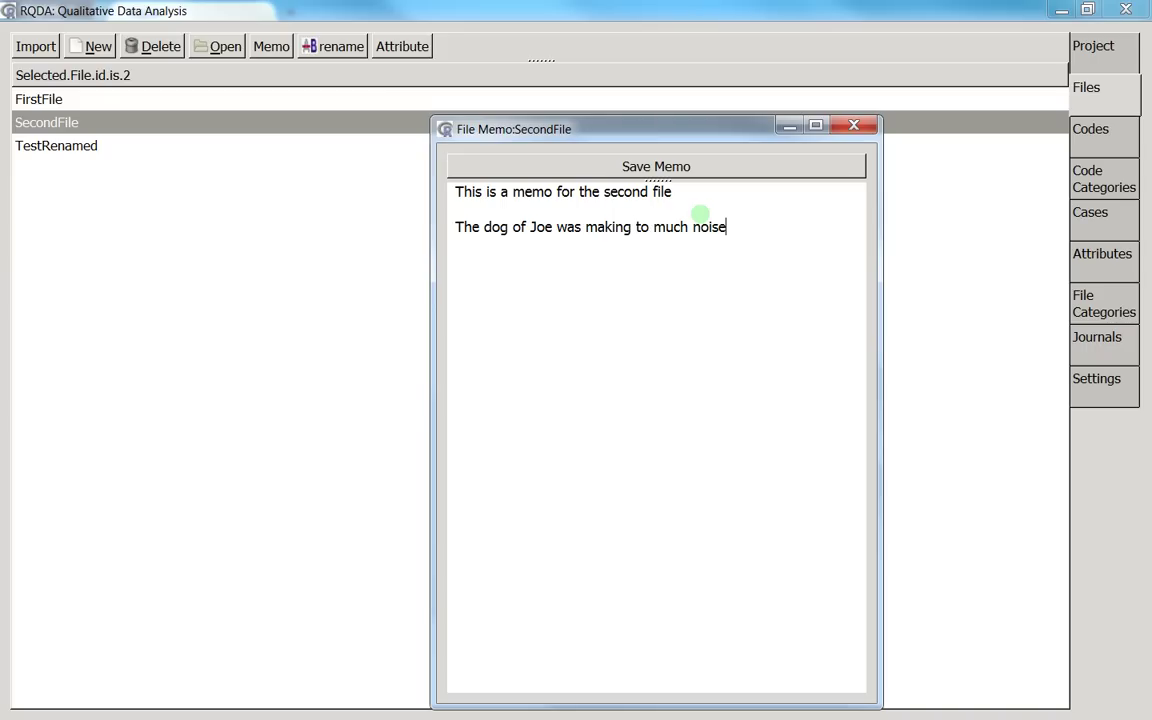
click(740, 172)
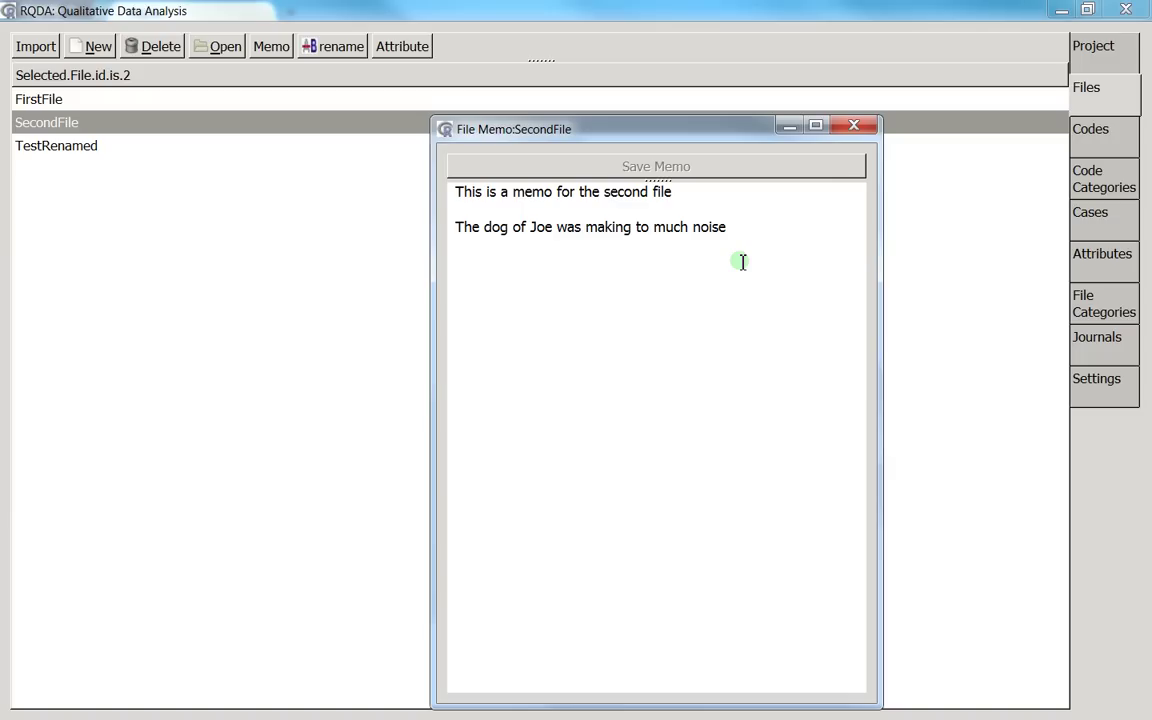
- Review the full text of the SecondFile memo by selecting it, and close the memo
drag(725, 255, 478, 170)
drag(727, 226, 455, 190)
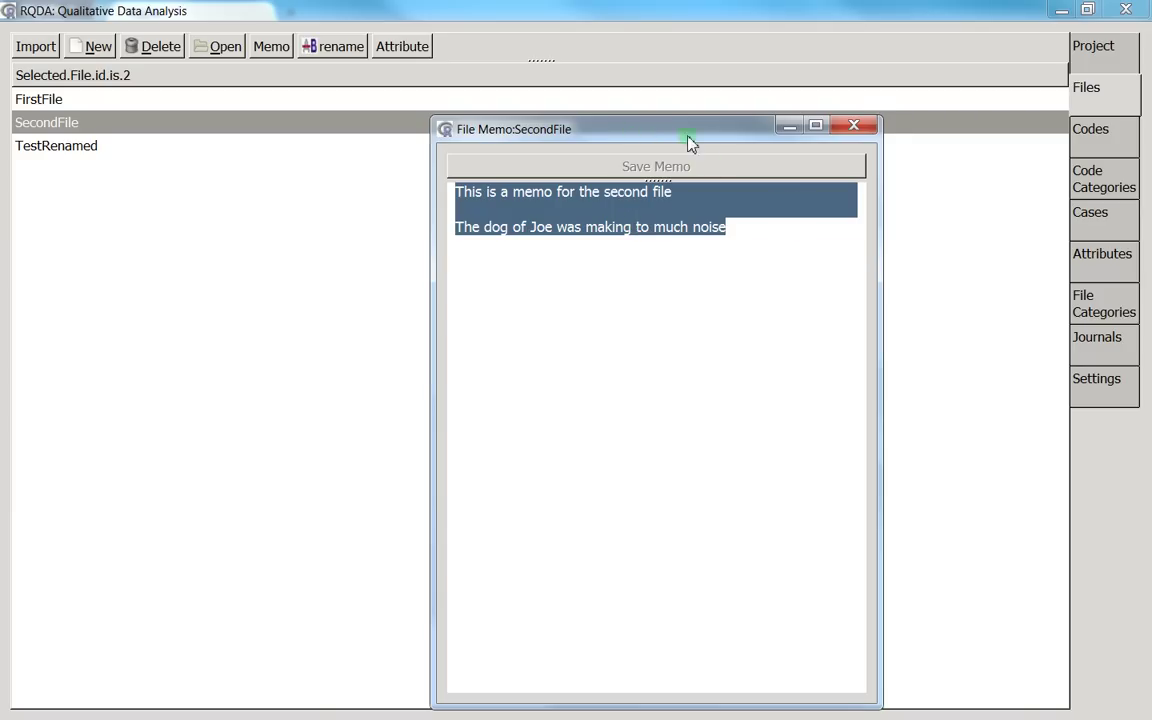
drag(688, 140, 666, 105)
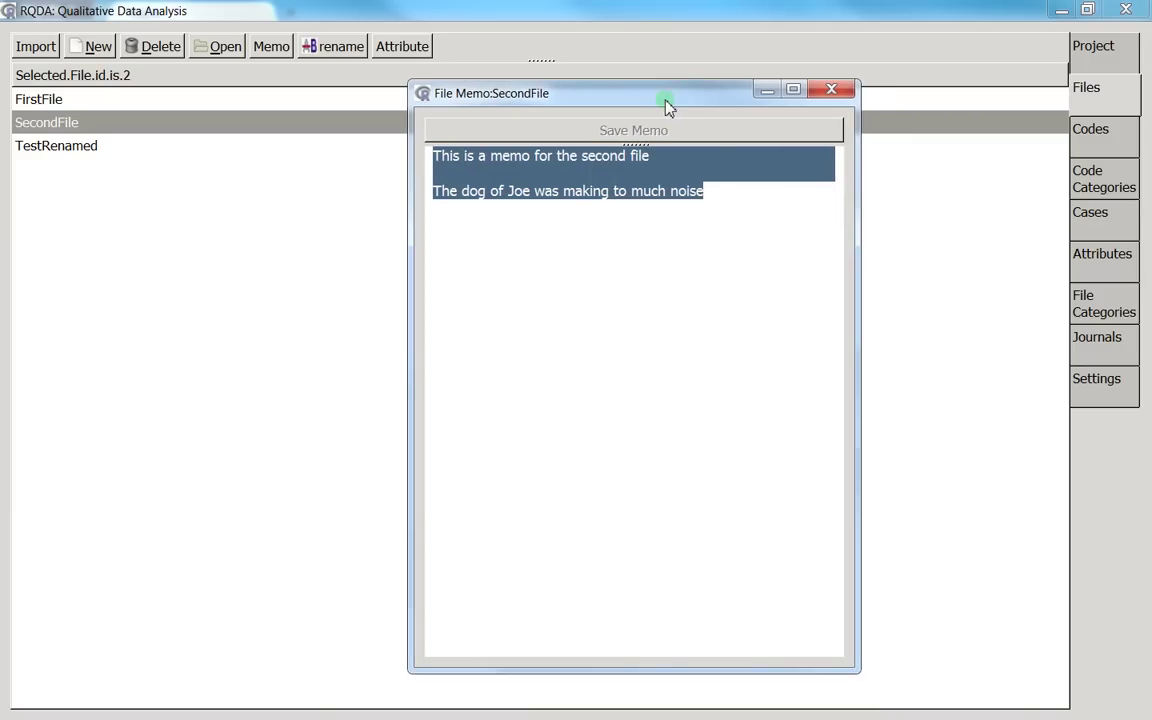
click(833, 95)
- Open the TestRenamed file to view its text
click(140, 148)
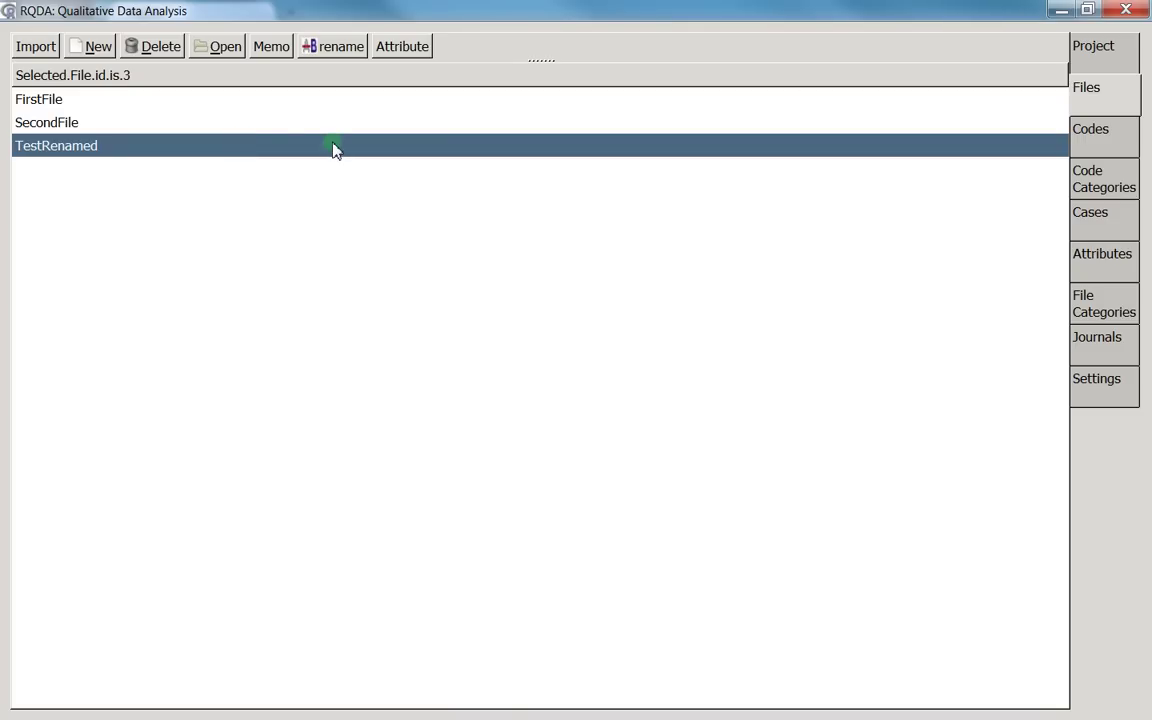
click(226, 55)
click(221, 150)
click(217, 52)
click(180, 184)
click(206, 148)
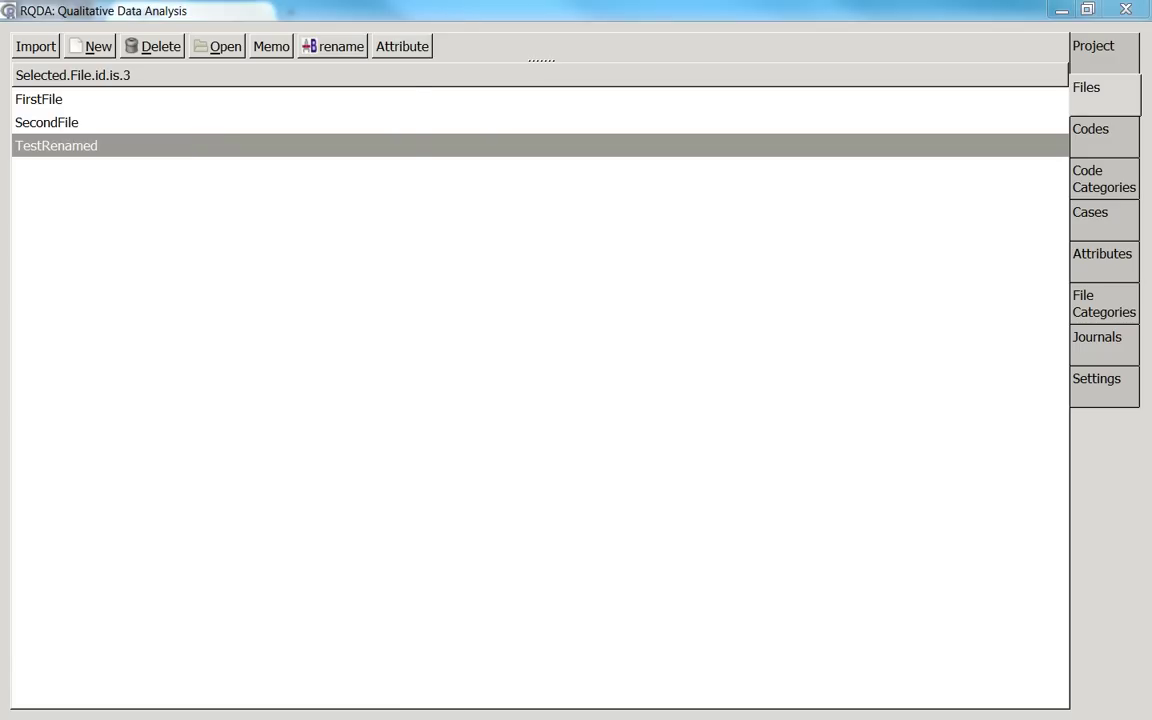
click(249, 148)
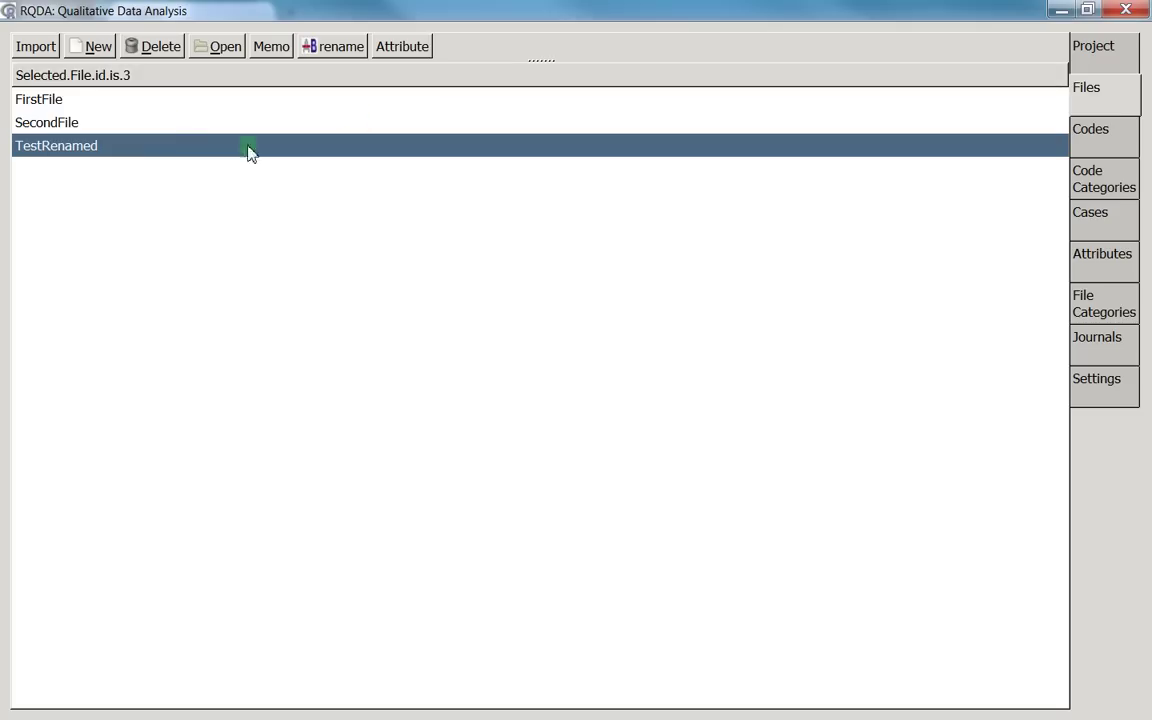
click(222, 46)
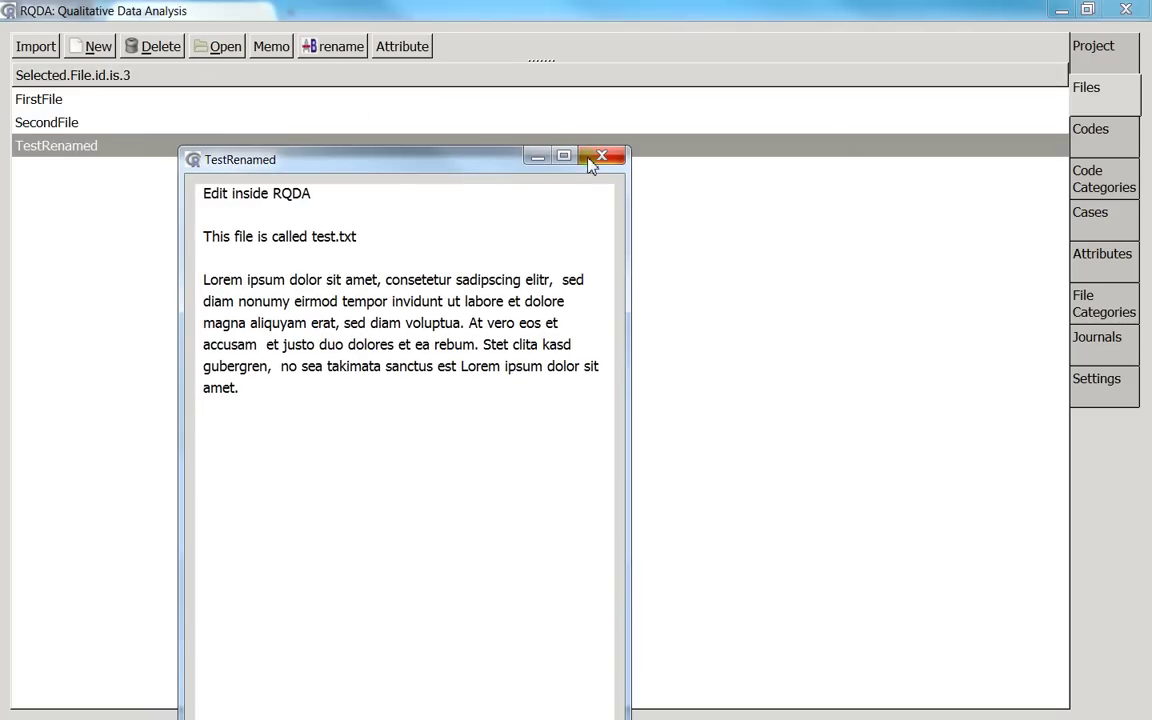
- Close the text window of TestRenamed and try to open that file's attributes
click(599, 158)
click(56, 124)
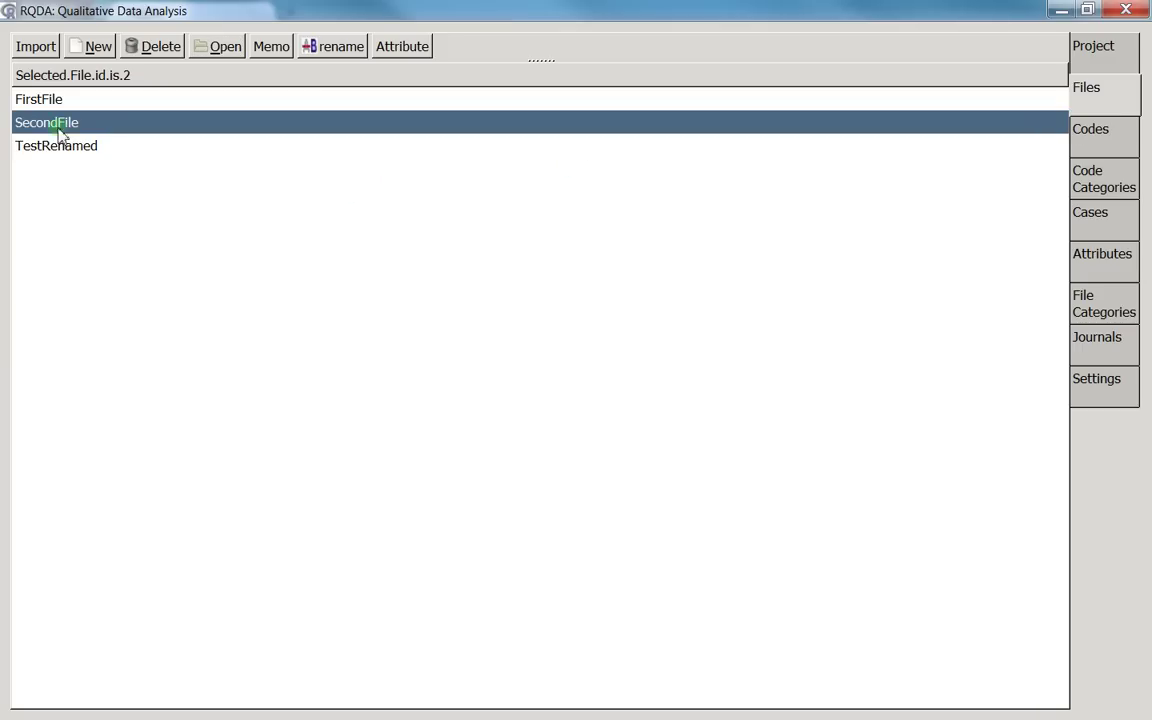
click(106, 145)
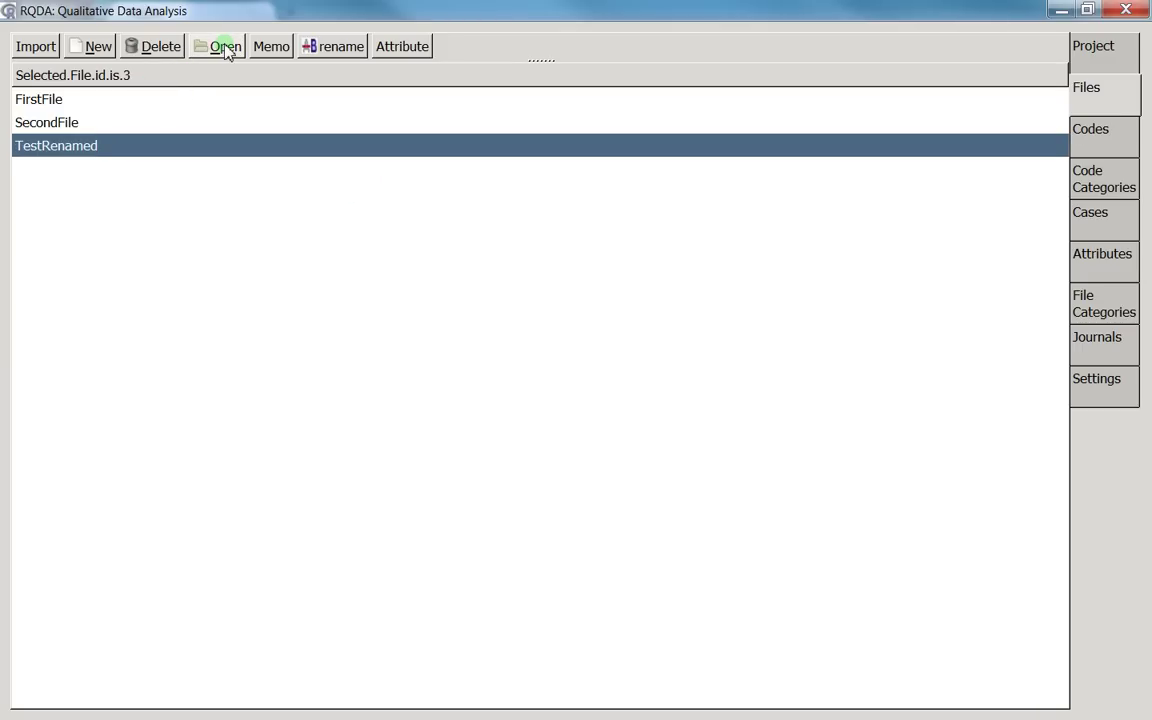
click(396, 48)
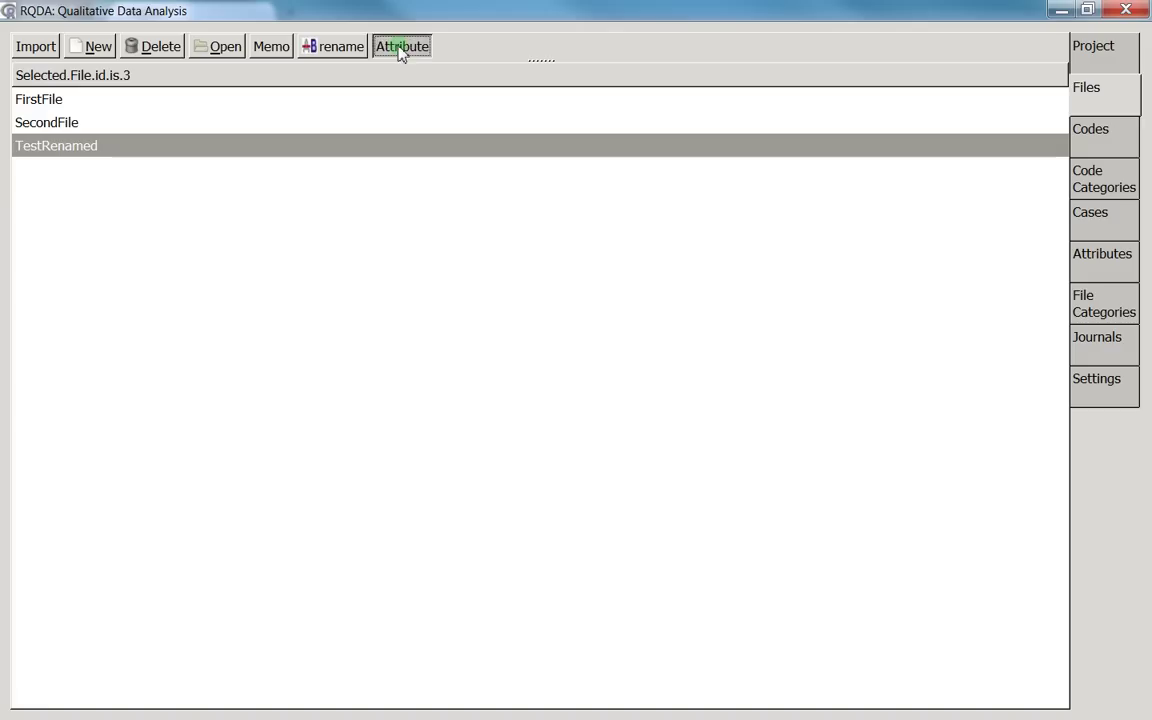
- Try to open SecondFile's attributes, and check the project's attribute list before returning to the files
click(283, 125)
click(399, 46)
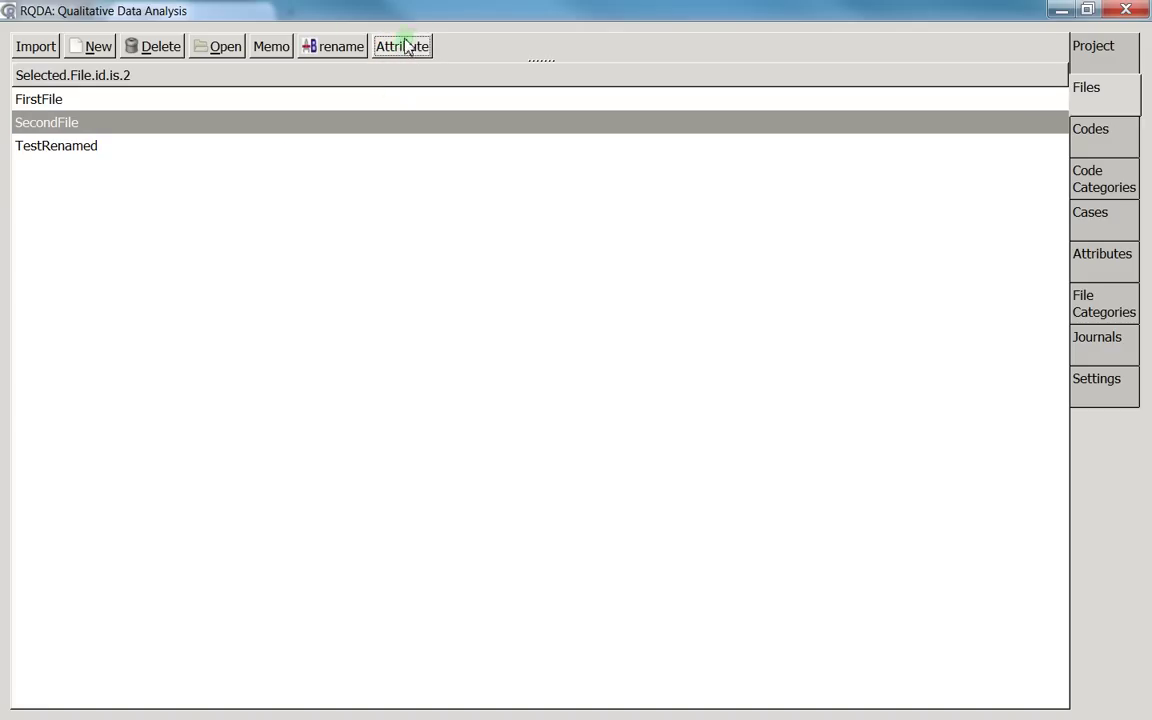
click(404, 52)
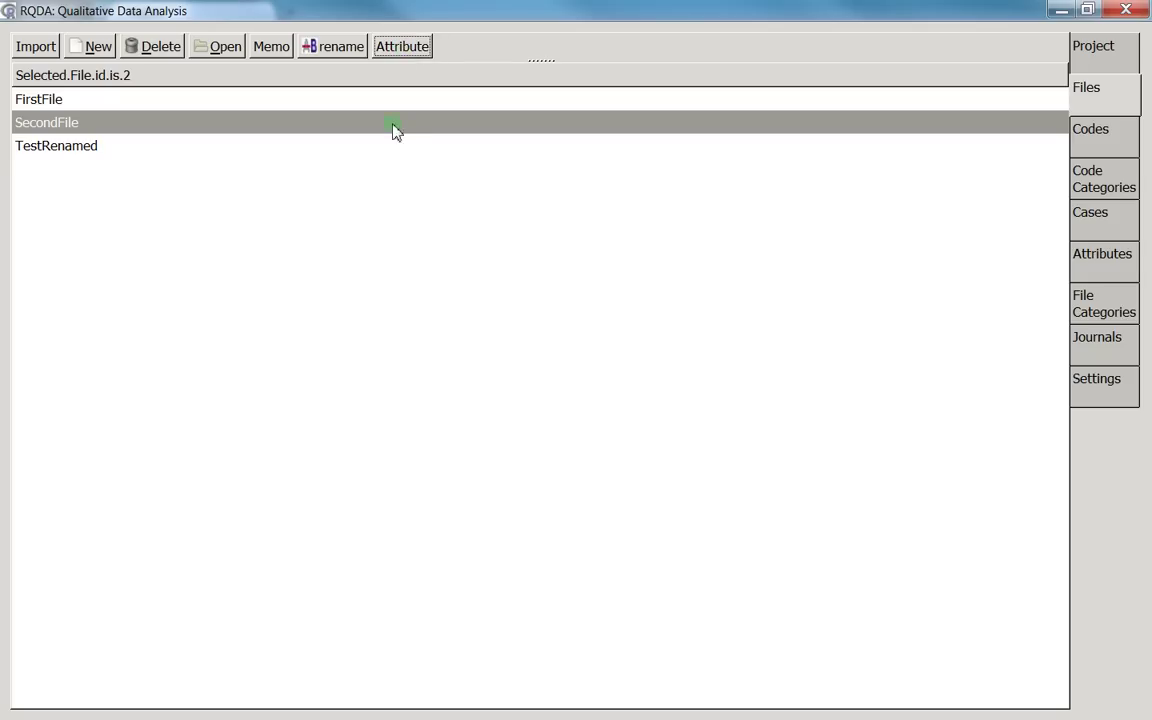
click(1122, 256)
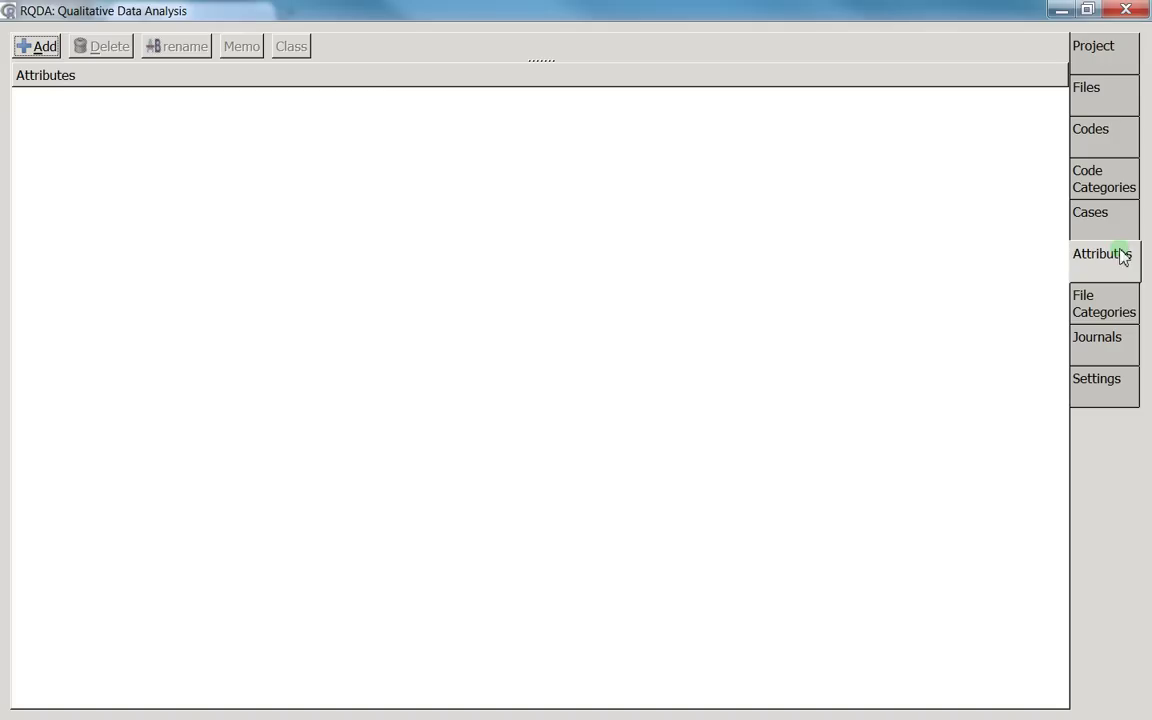
click(1124, 90)
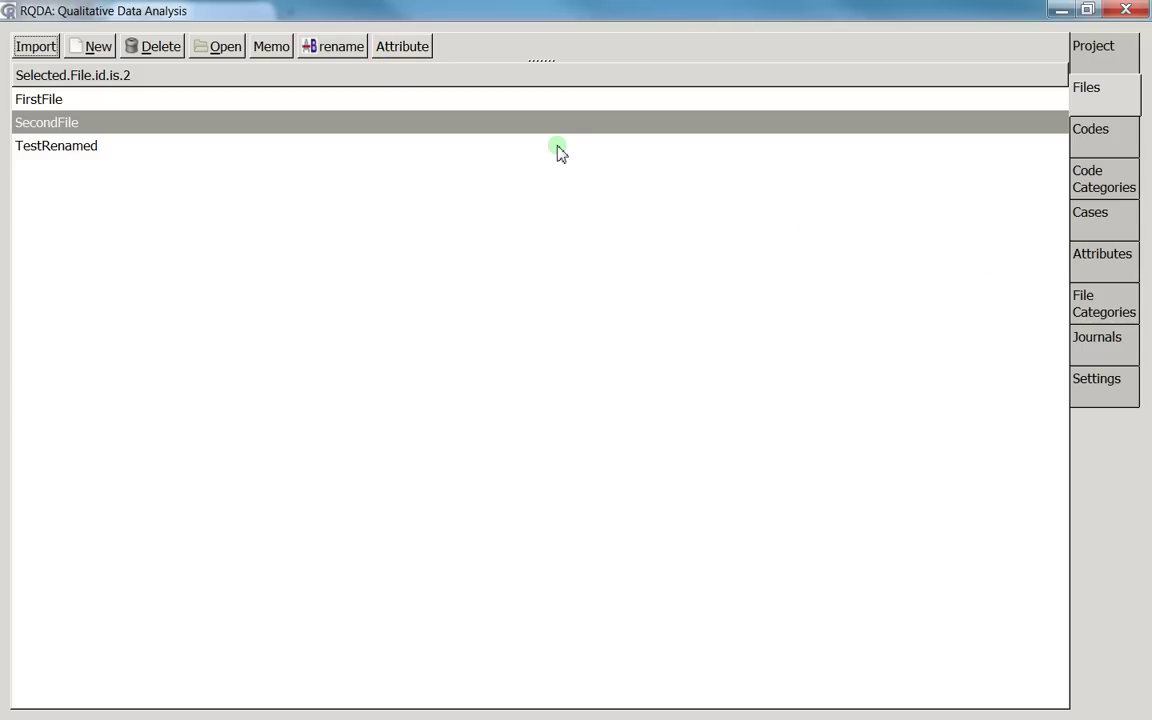
click(106, 144)
click(99, 101)
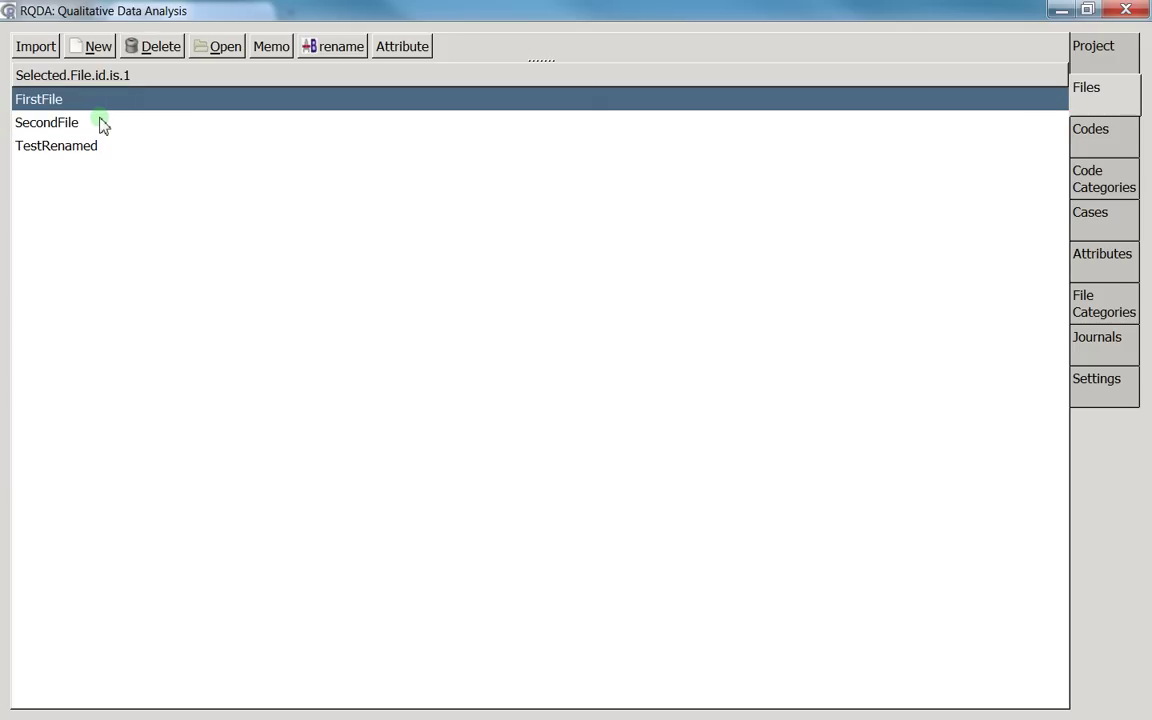
click(158, 147)
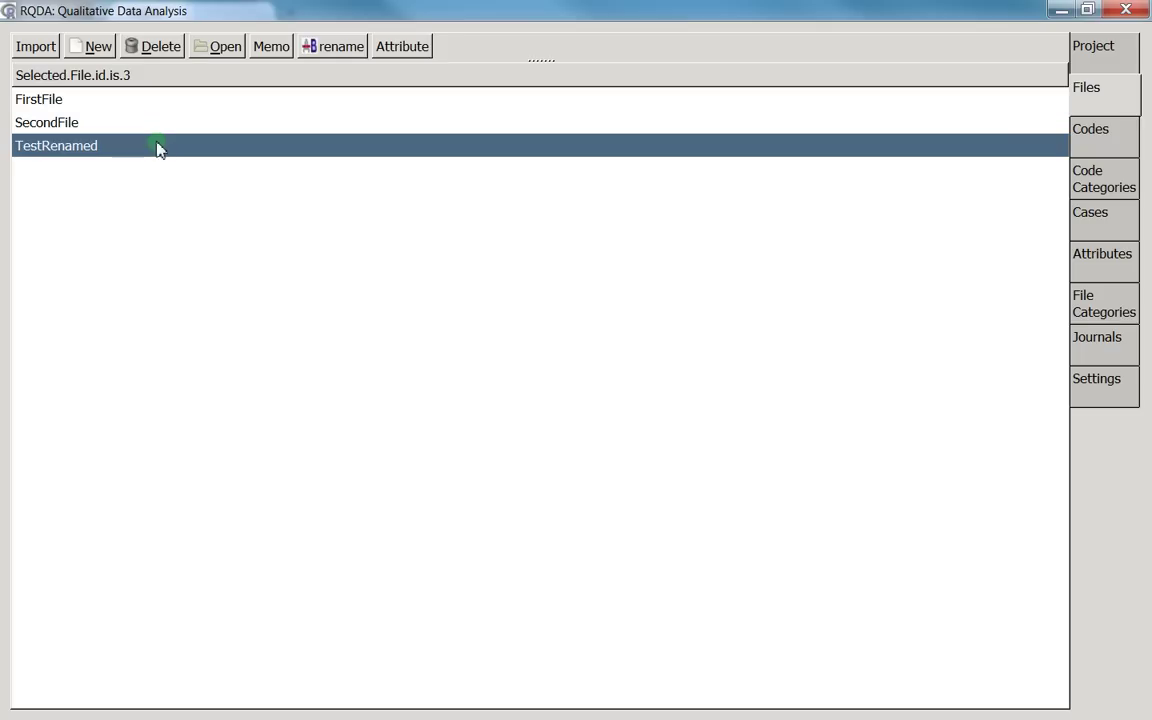
click(146, 121)
click(143, 104)
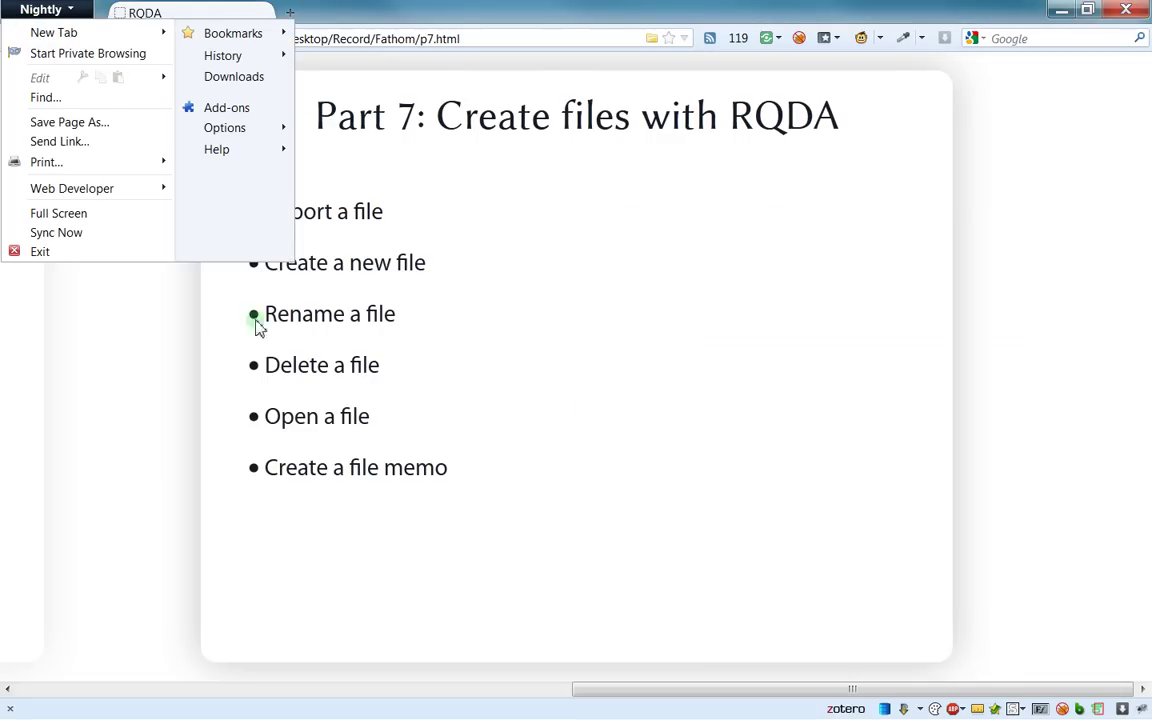
click(355, 311)
key(alt+Tab)
drag(690, 230, 404, 3)
click(241, 145)
click(243, 102)
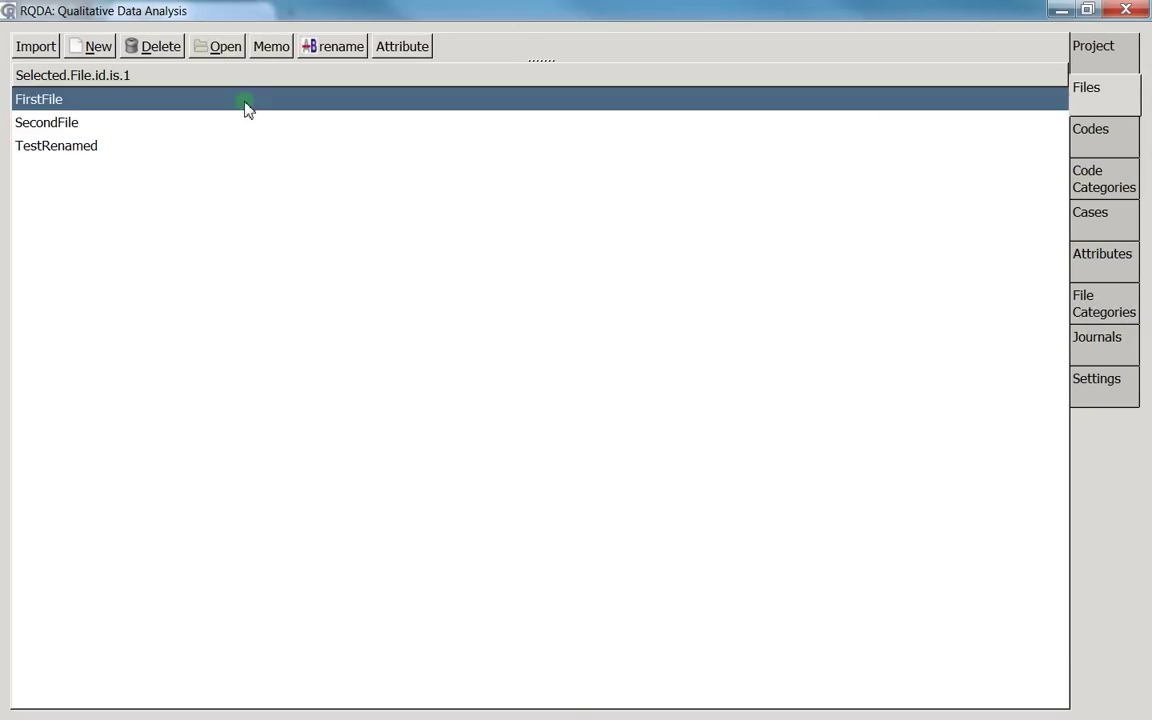
click(239, 124)
click(229, 148)
click(208, 117)
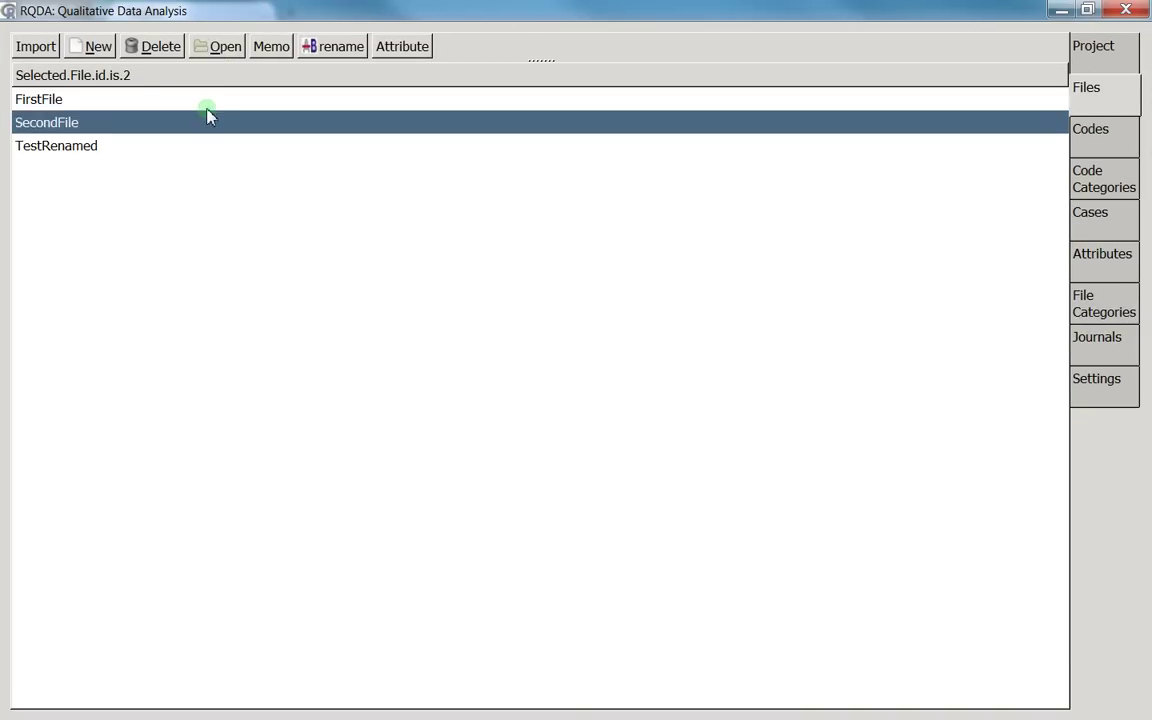
click(207, 106)
click(205, 131)
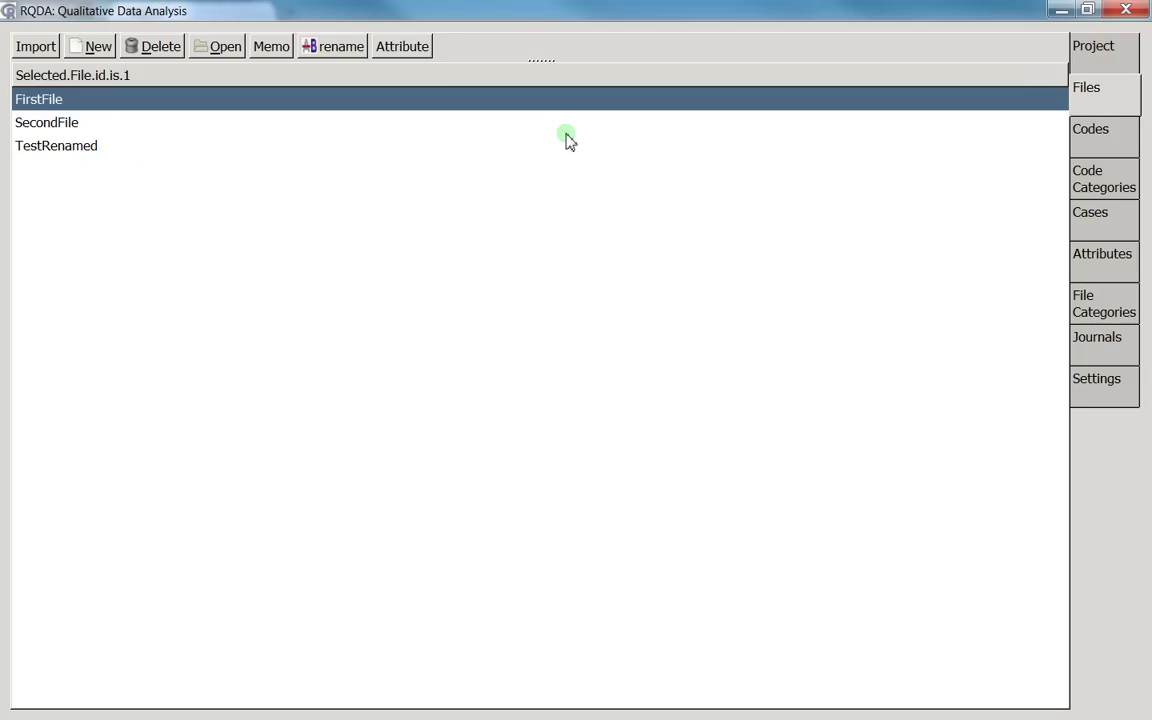
- Show the project options and switch to FreeCommander with the RQDATest folder, docking its window to half the screen
click(1088, 53)
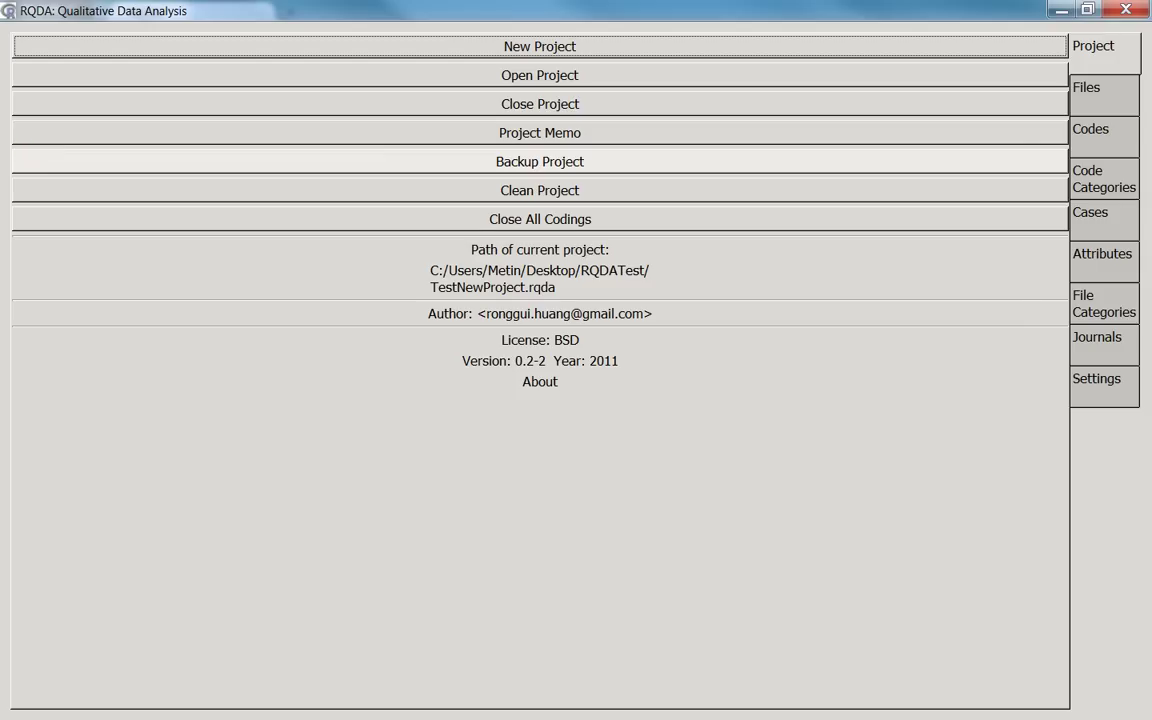
drag(0, 105, 436, 124)
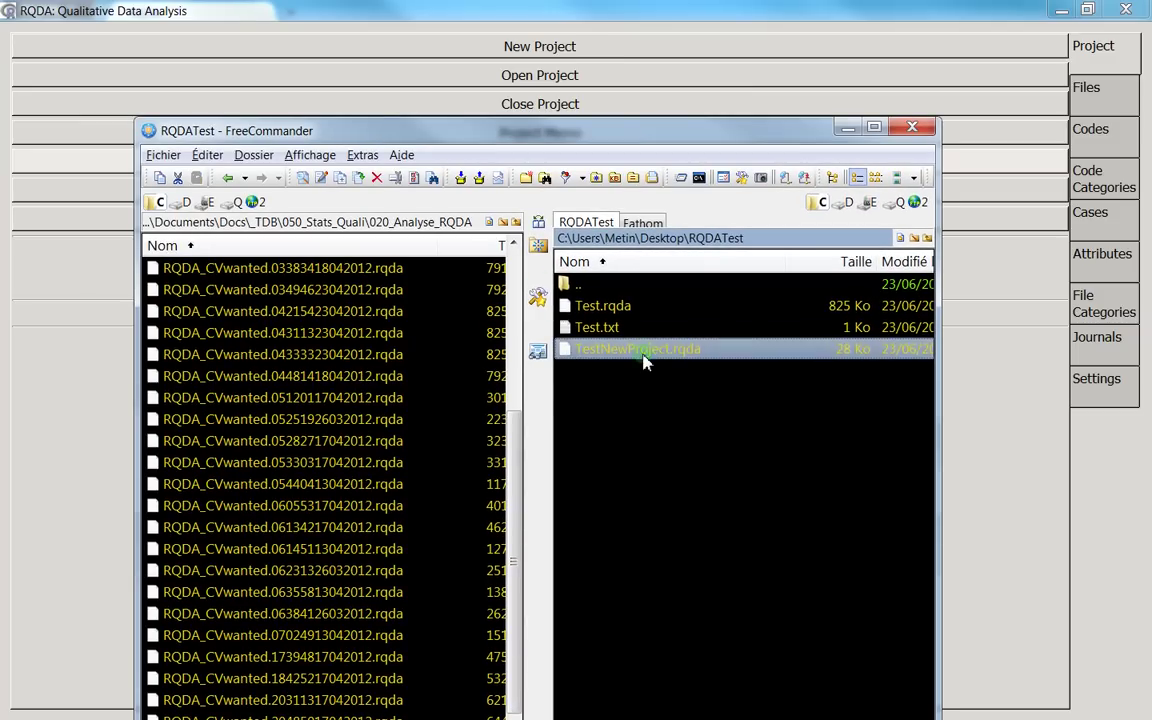
drag(568, 138, 600, 390)
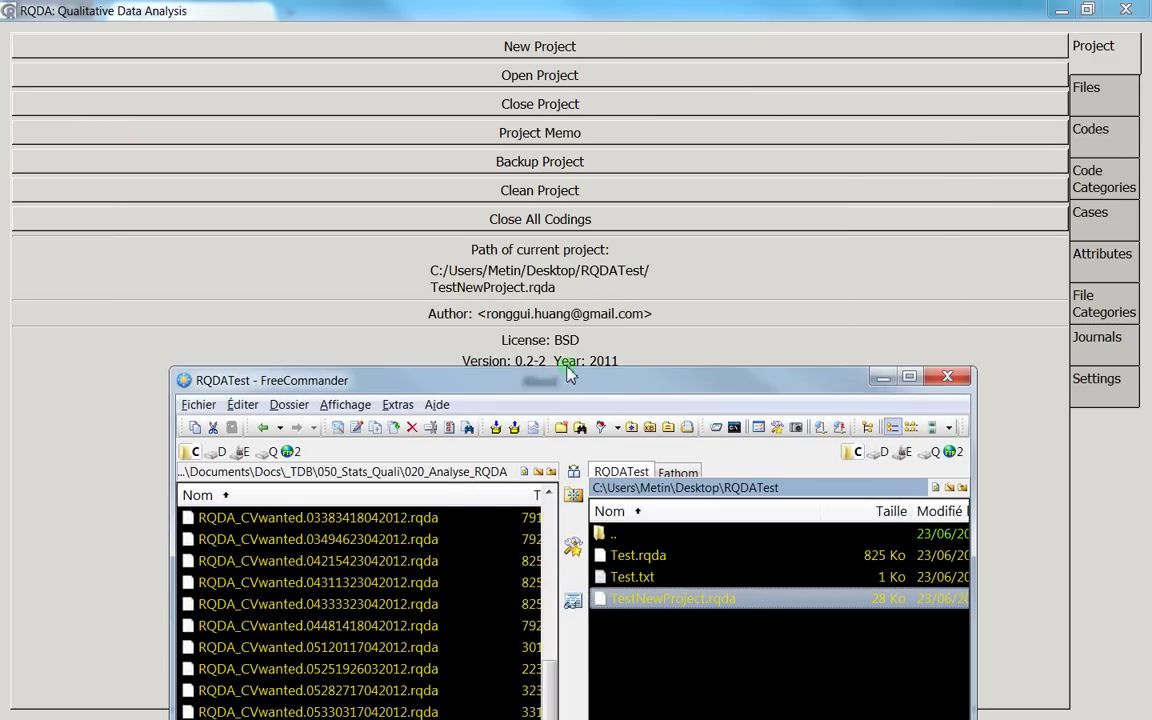
drag(565, 378, 483, 87)
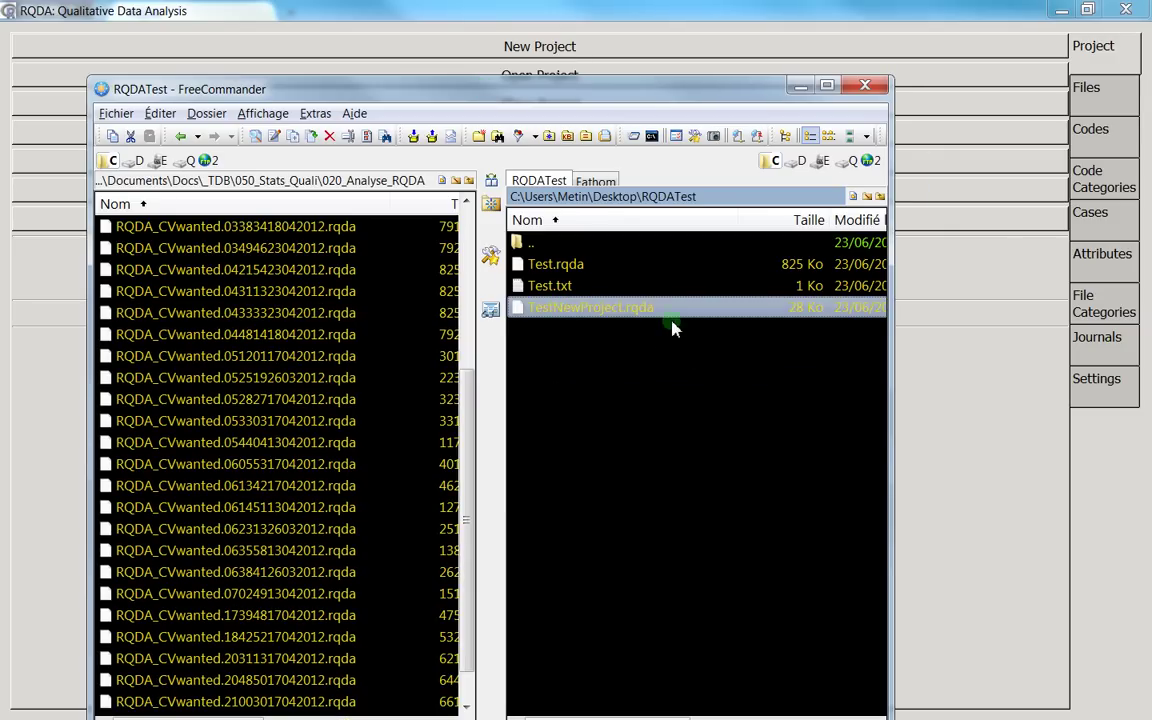
drag(578, 92, 1150, 40)
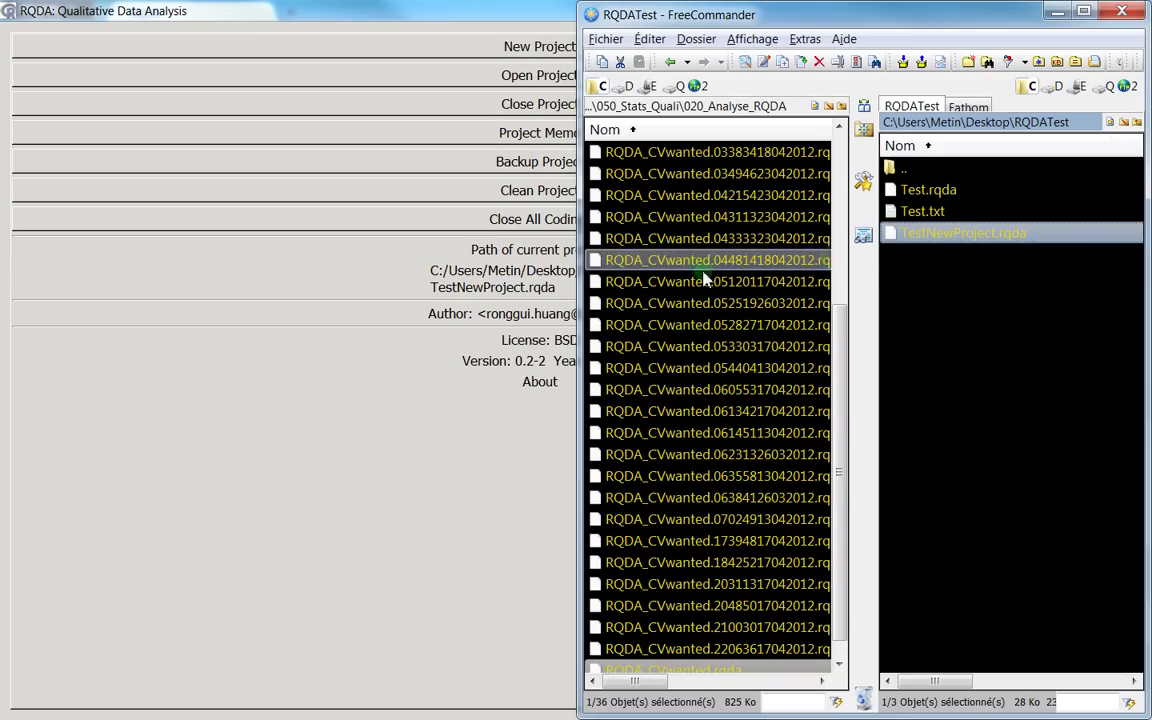
- Close the current RQDA project and arrange the RQDA window side by side with FreeCommander
click(451, 108)
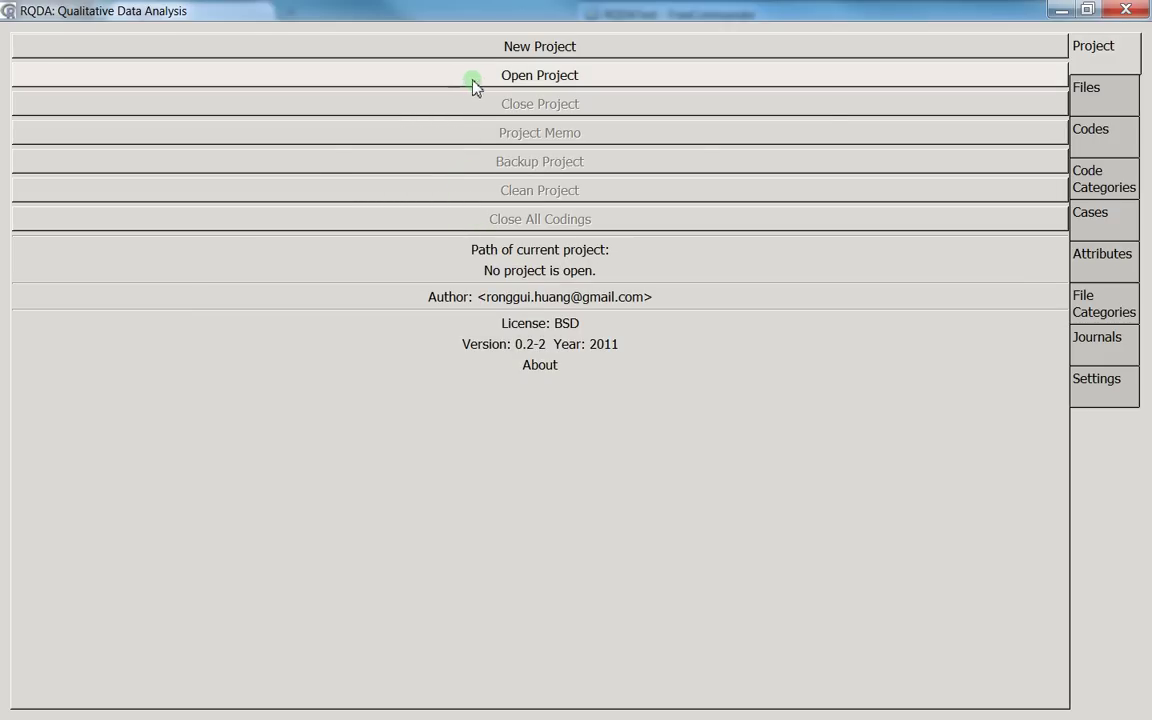
drag(555, 8, 360, 2)
drag(436, 17, 380, 12)
double_click(945, 25)
- Open the project TestNewProject.rqda from the RQDATest folder on the desktop
click(313, 84)
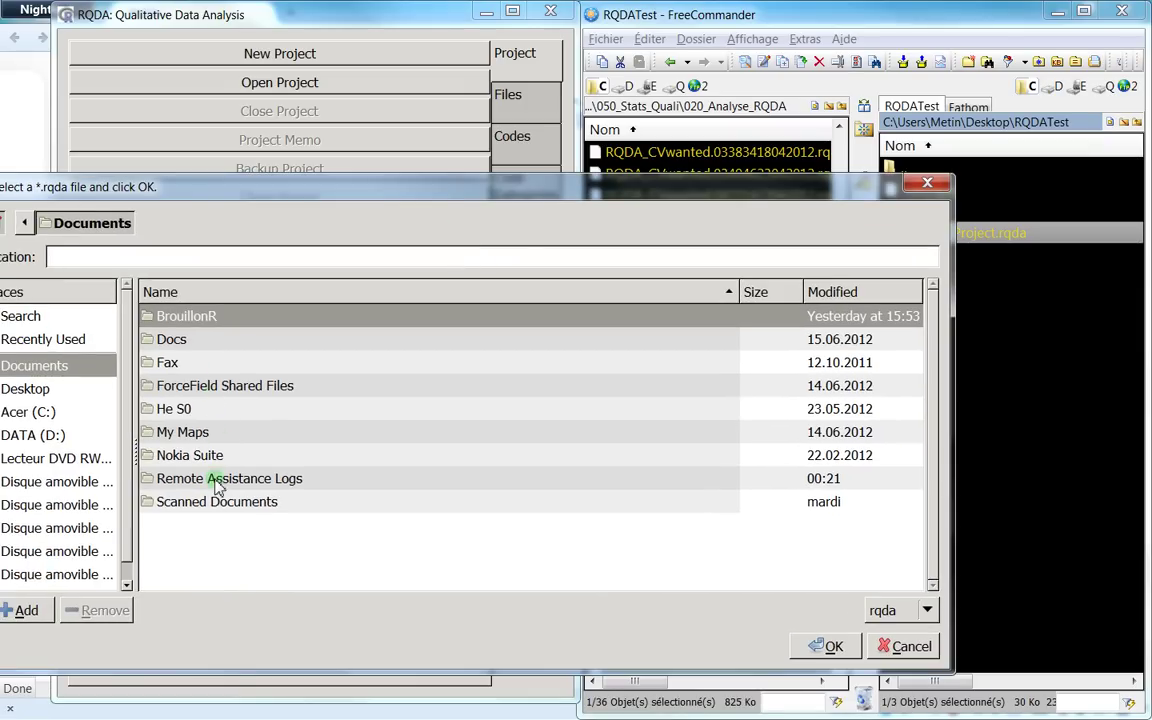
click(30, 389)
click(34, 365)
click(30, 389)
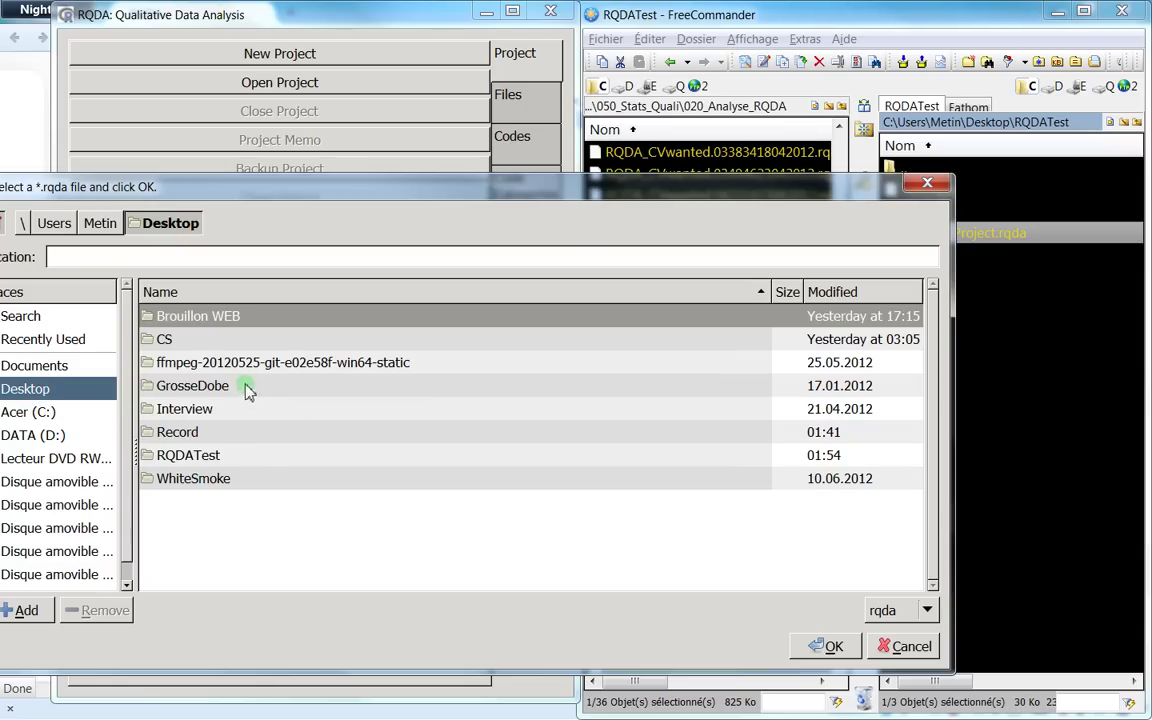
double_click(190, 455)
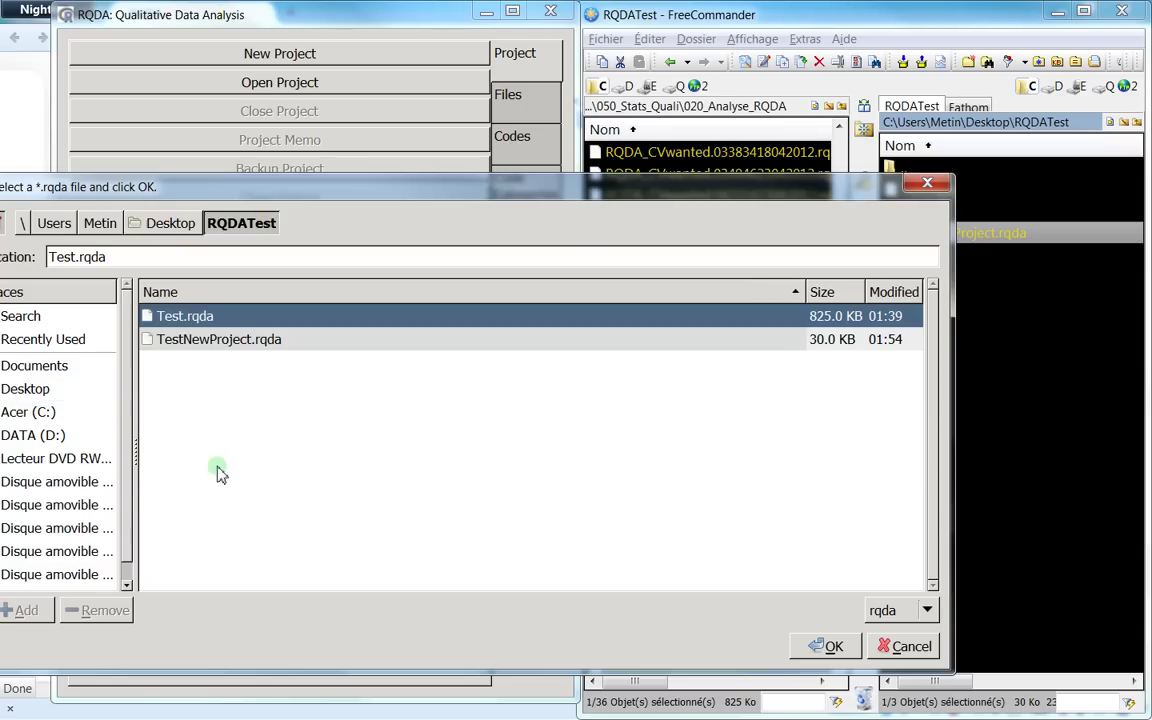
double_click(203, 340)
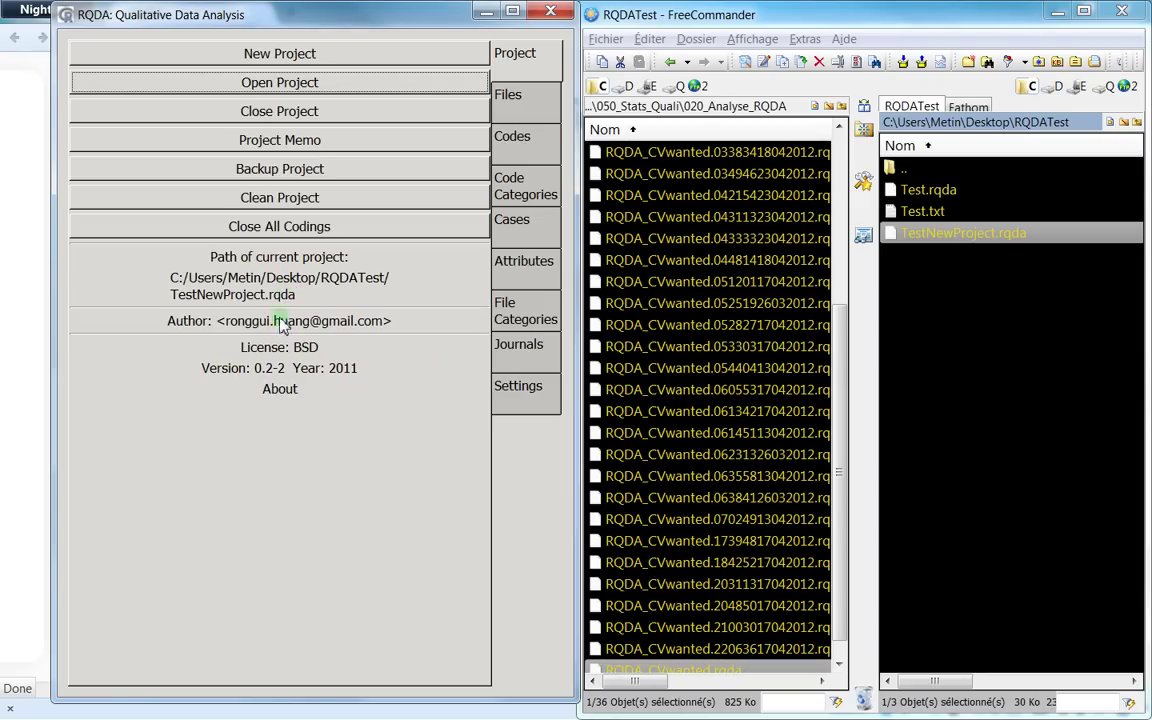
- Back up TestNewProject and check the backup file in the RQDATest folder in FreeCommander
click(274, 172)
click(990, 234)
click(995, 236)
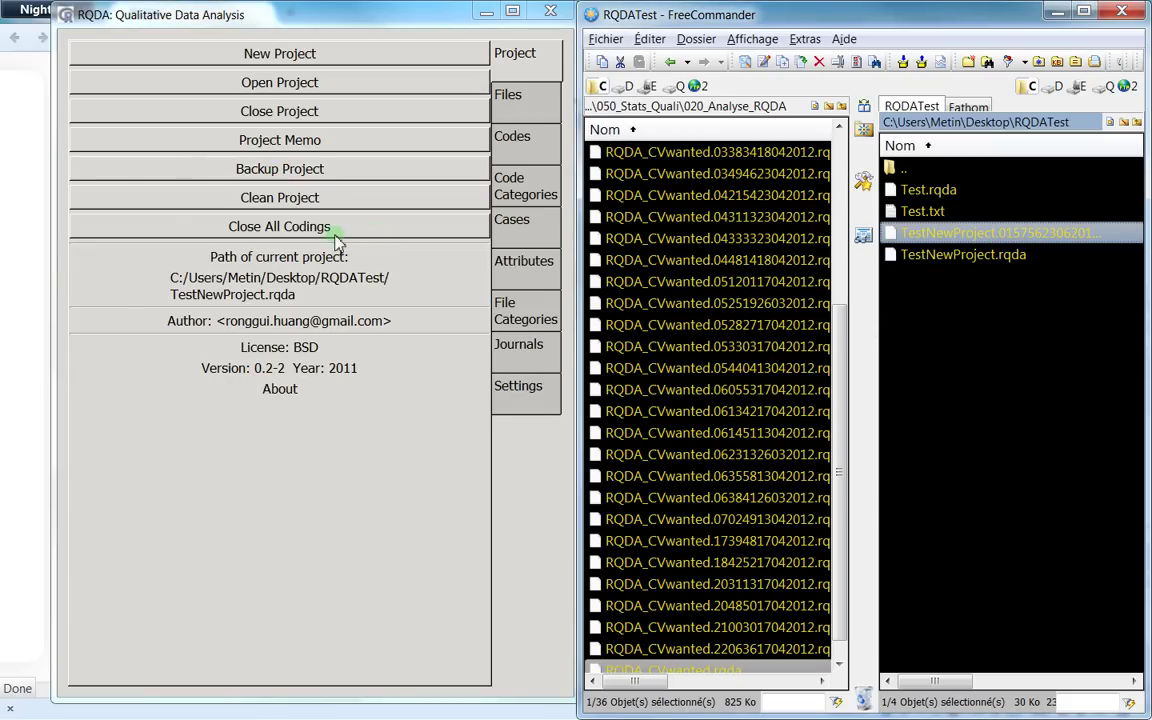
click(194, 172)
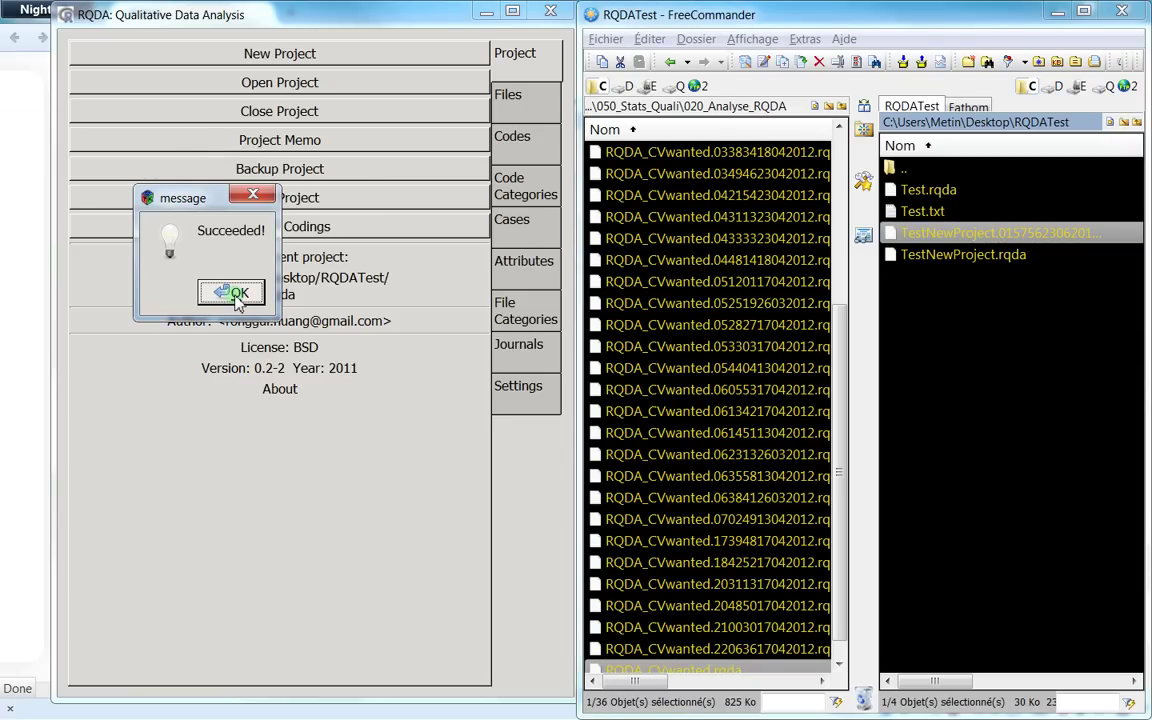
click(238, 294)
- Create a second backup of TestNewProject and dismiss its completion message
click(268, 169)
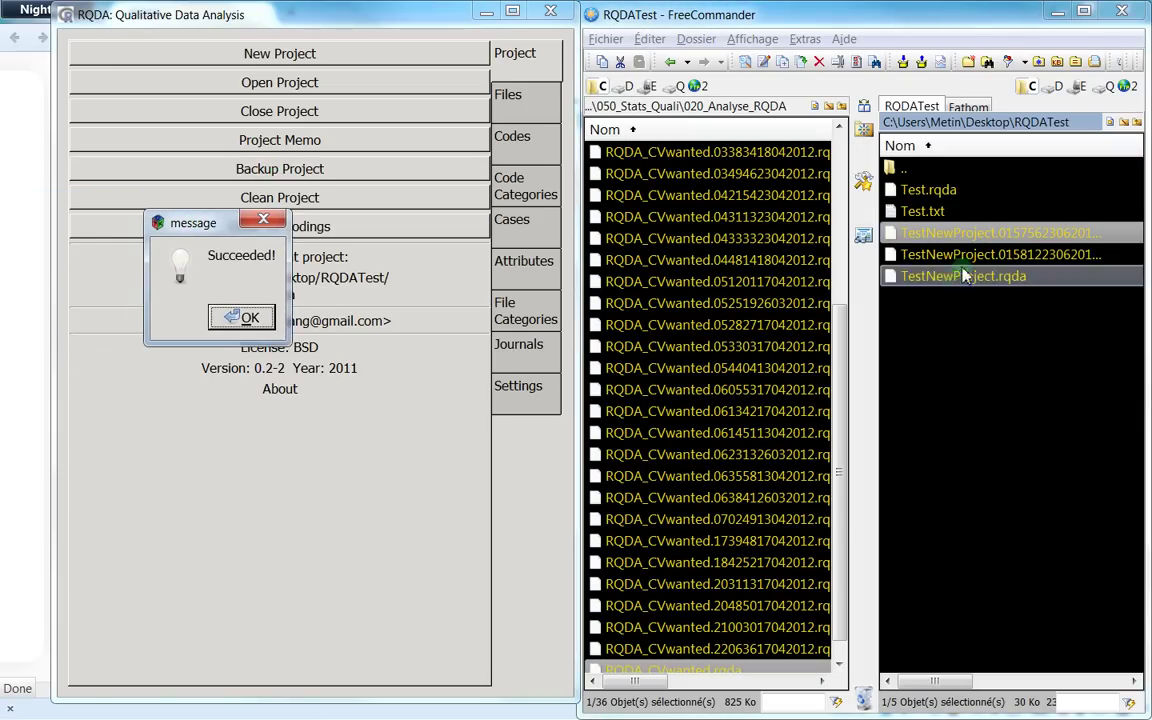
click(343, 305)
click(252, 319)
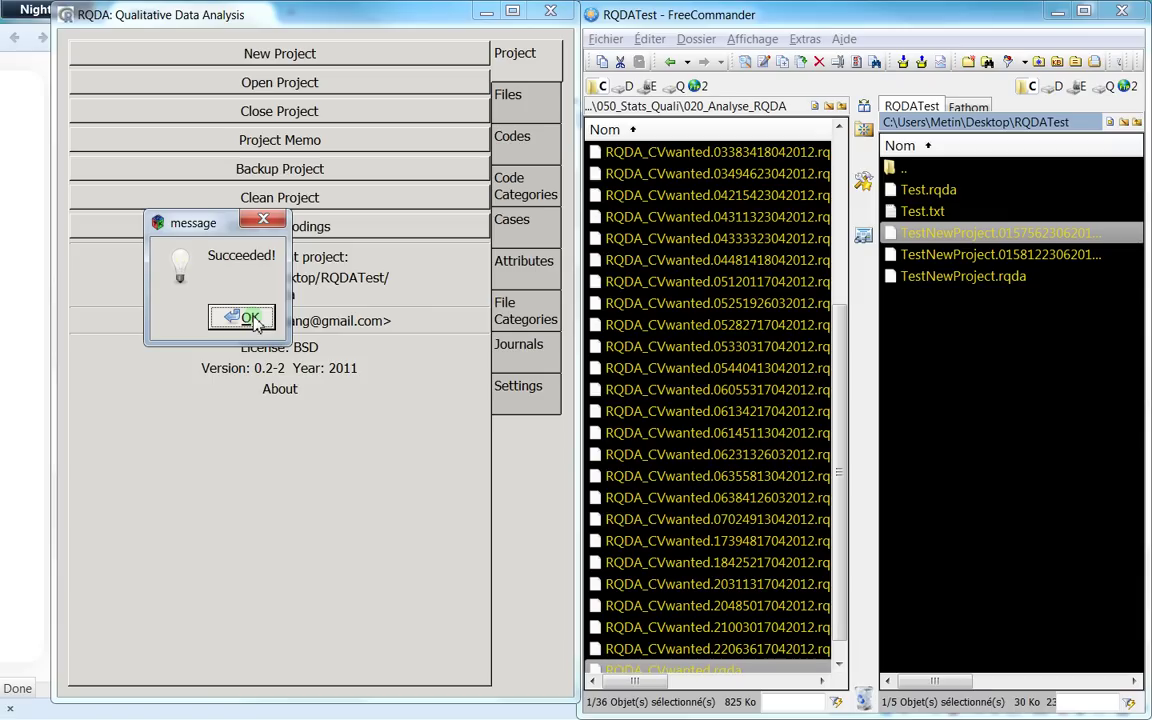
click(398, 440)
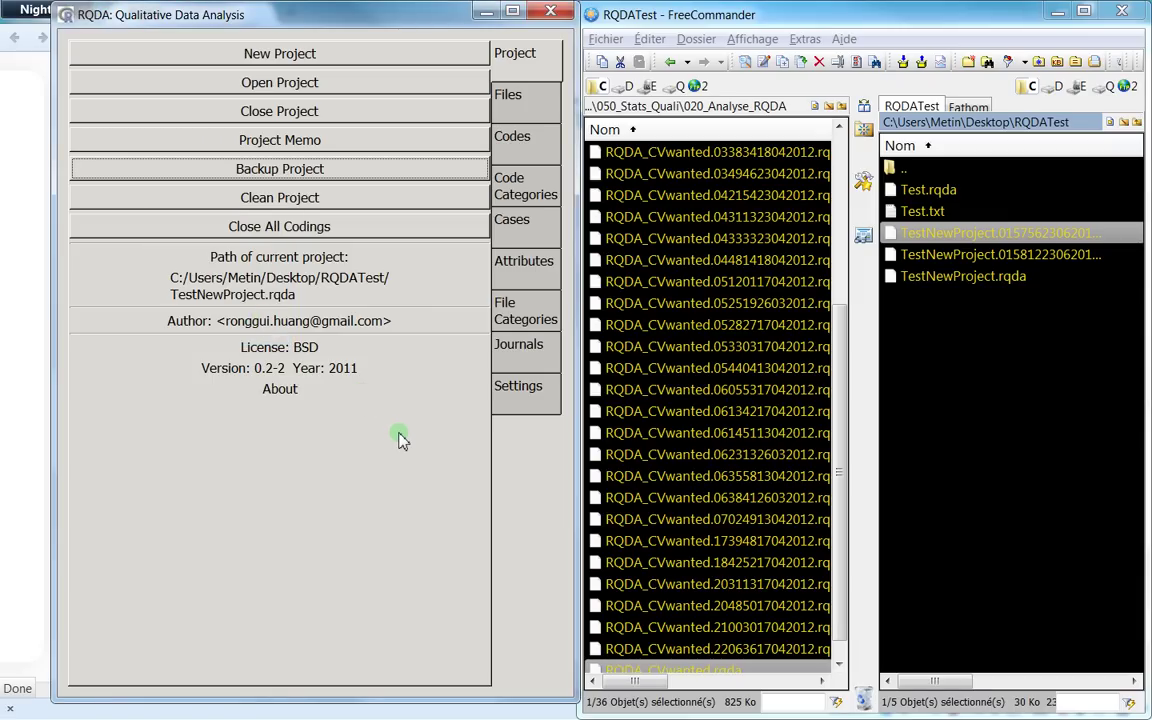
click(311, 327)
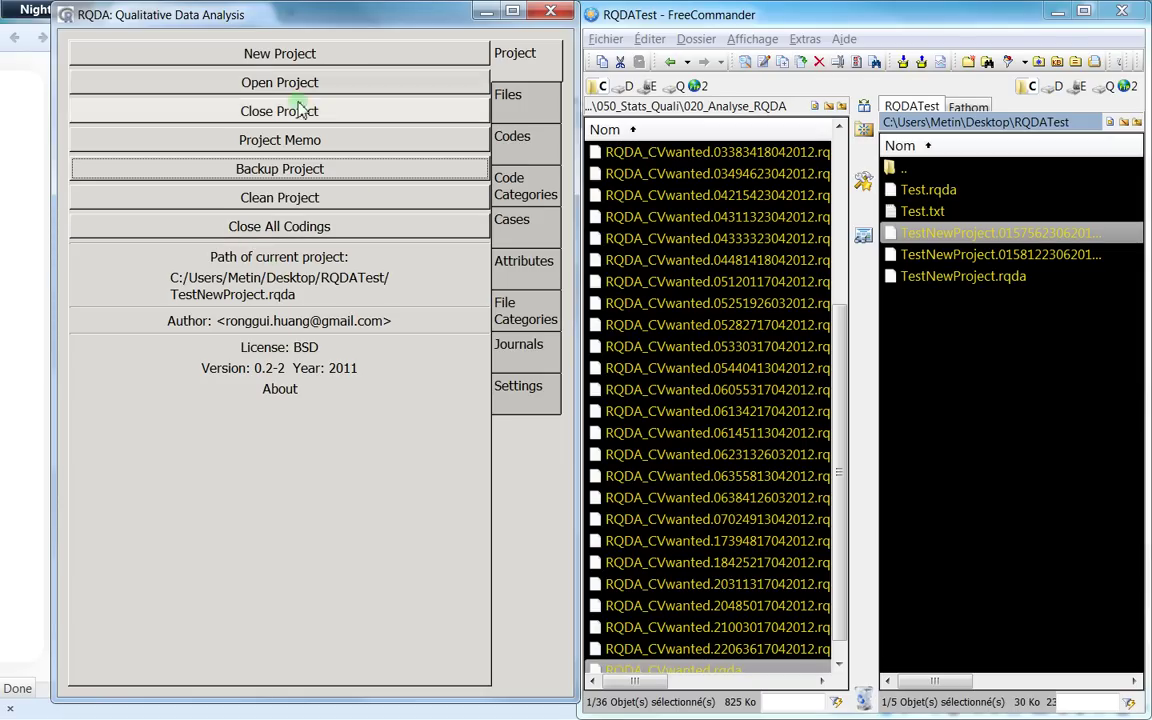
click(310, 175)
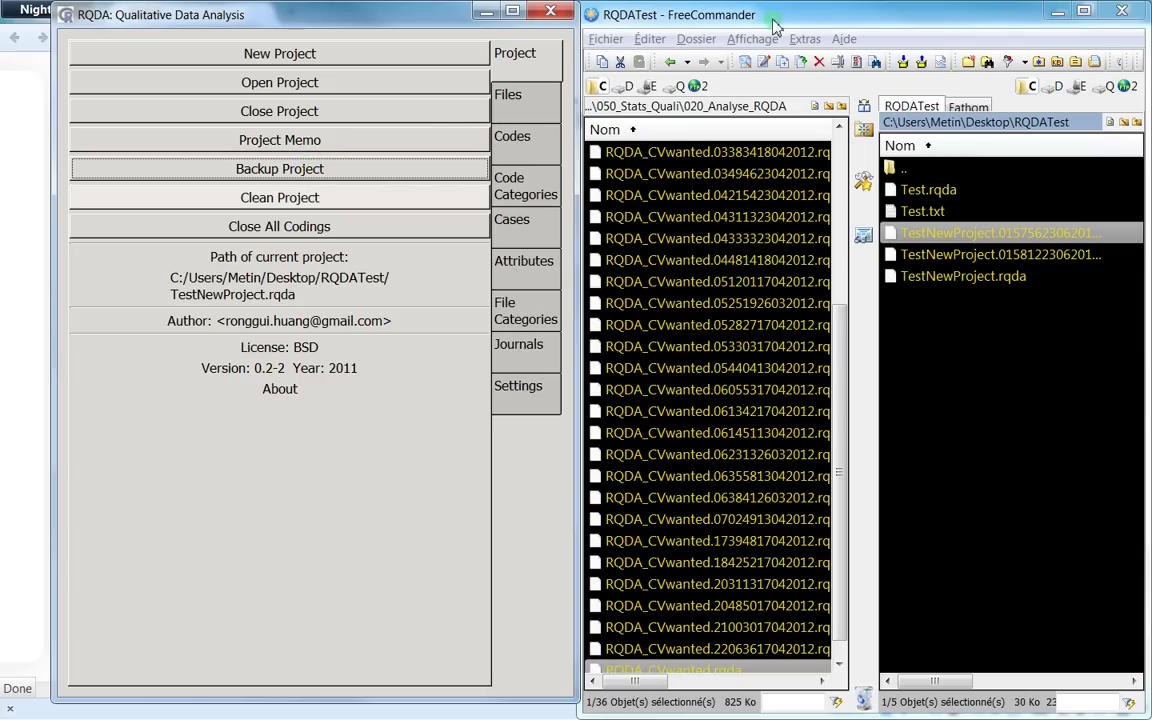
- Maximize FreeCommander and widen the RQDATest pane and its name column to examine the full backup file names
drag(778, 17, 590, 2)
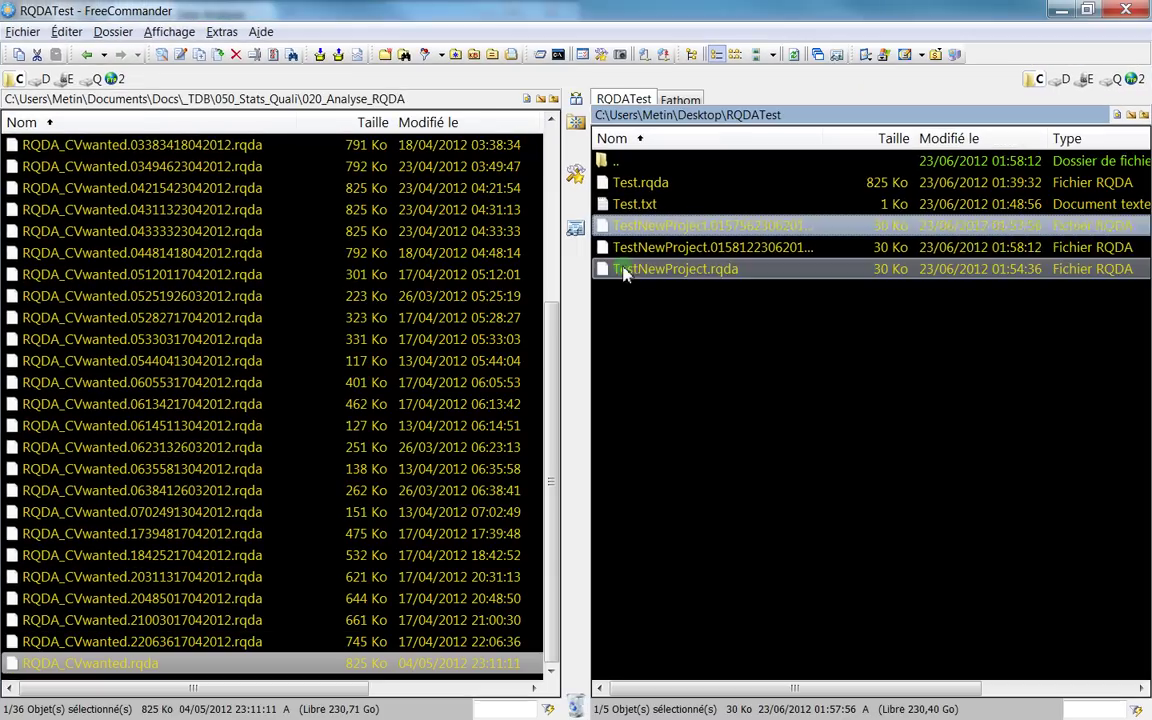
drag(586, 283, 267, 283)
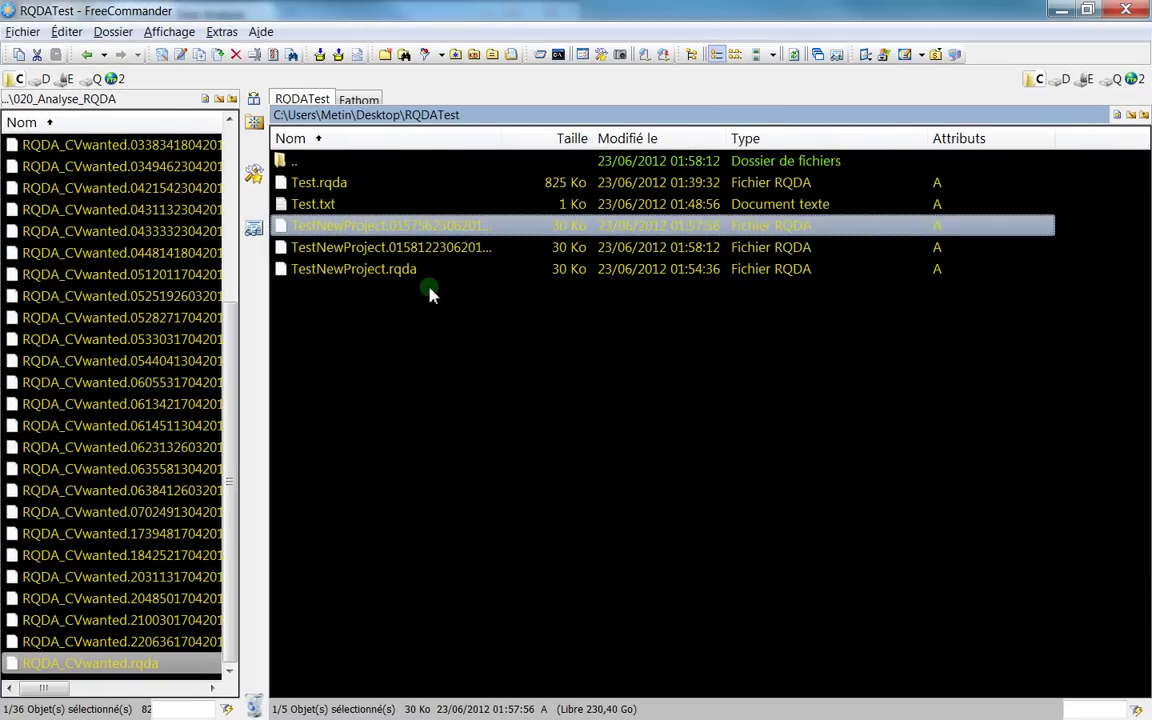
click(370, 270)
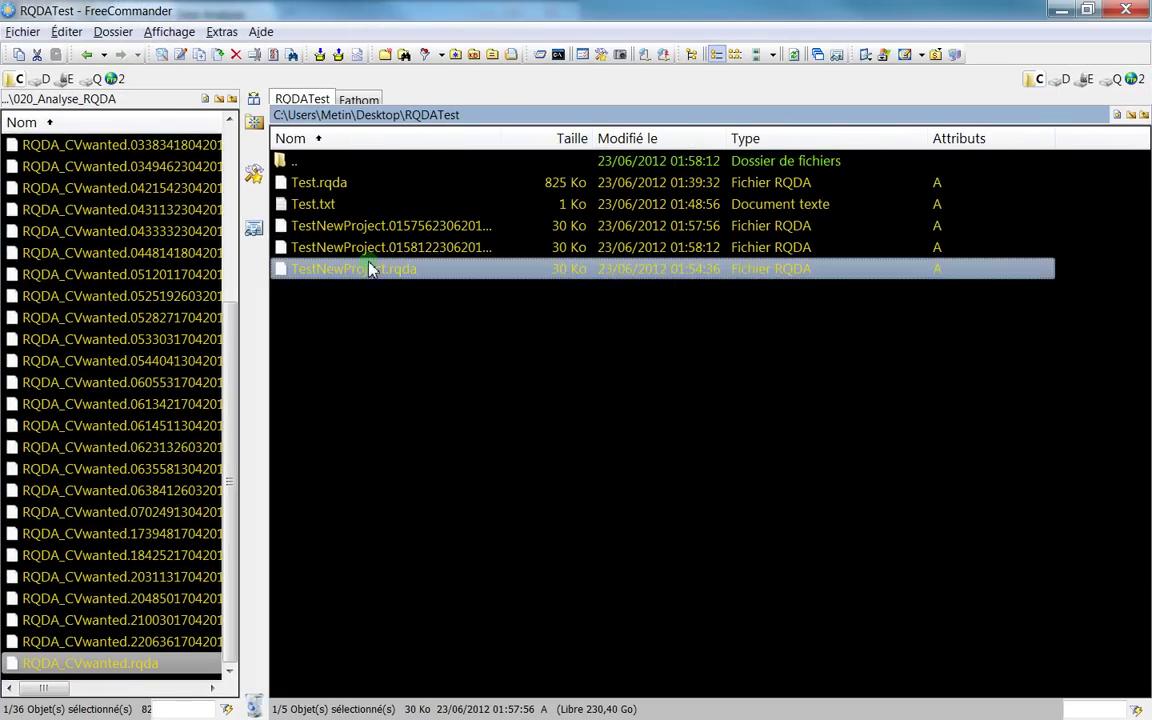
click(350, 249)
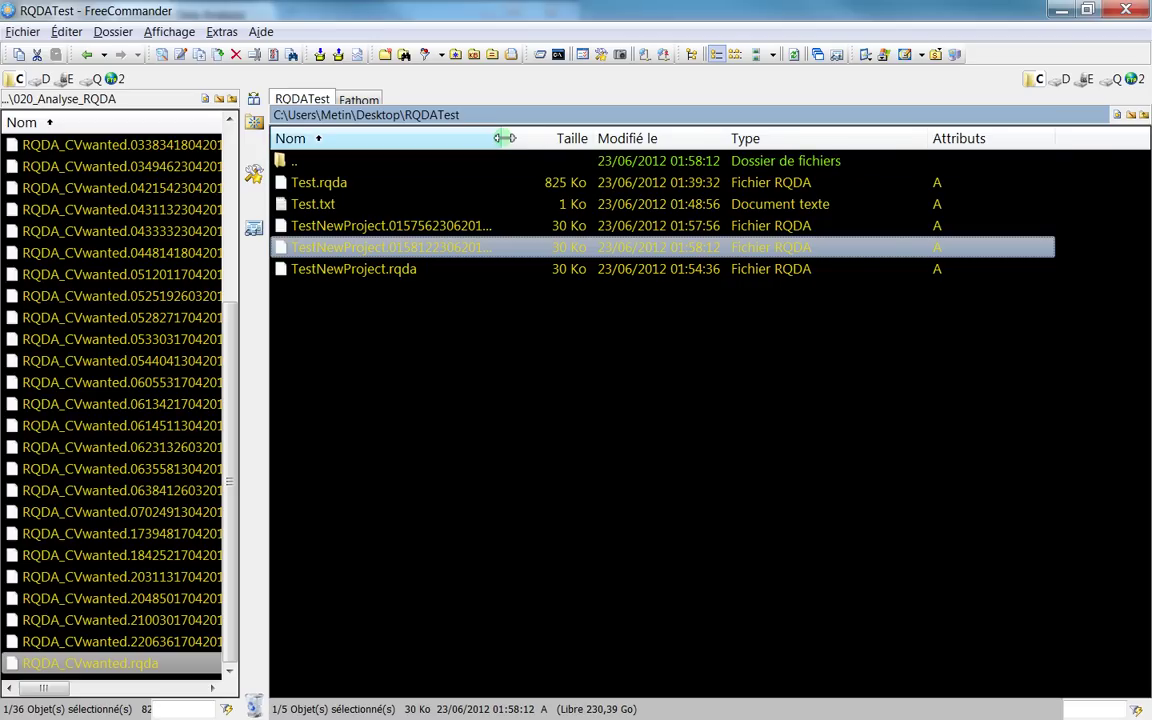
drag(503, 138, 565, 138)
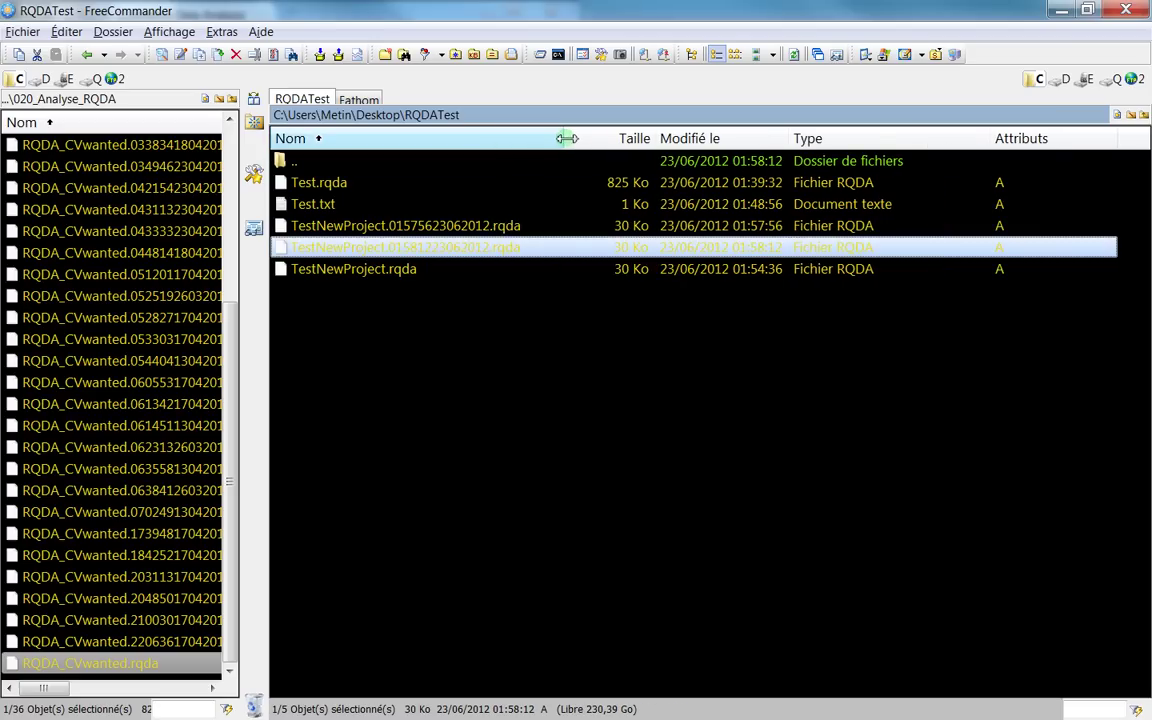
- Open the desktop's RQDATest folder in a Windows Explorer window and maximize that window
click(455, 228)
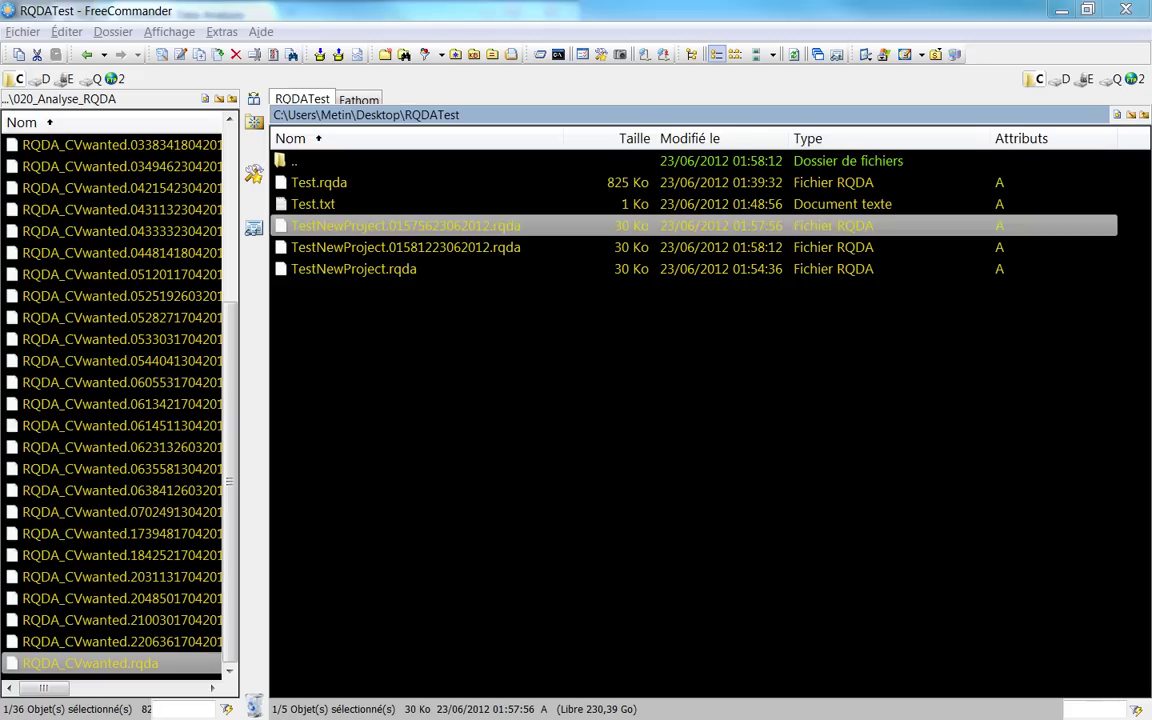
key(super+r)
text(C:\Users\Metin\Desktop\RQDATest)
click(405, 514)
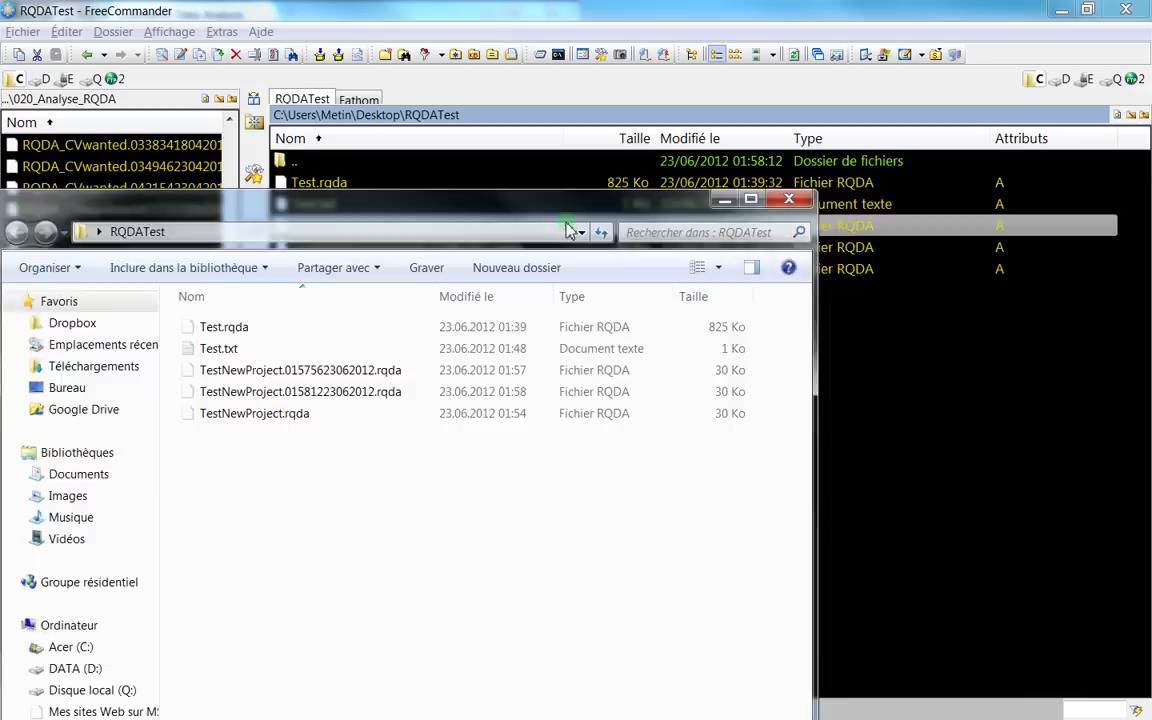
drag(571, 226, 577, 340)
right_click(498, 326)
click(255, 486)
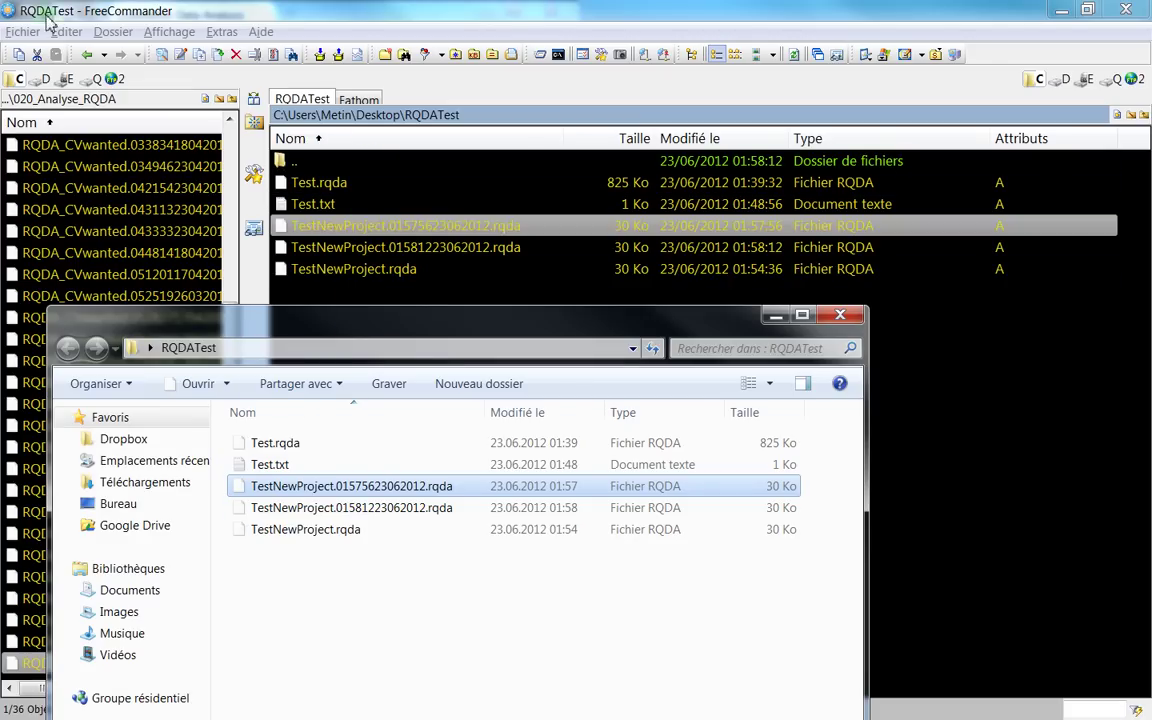
click(320, 510)
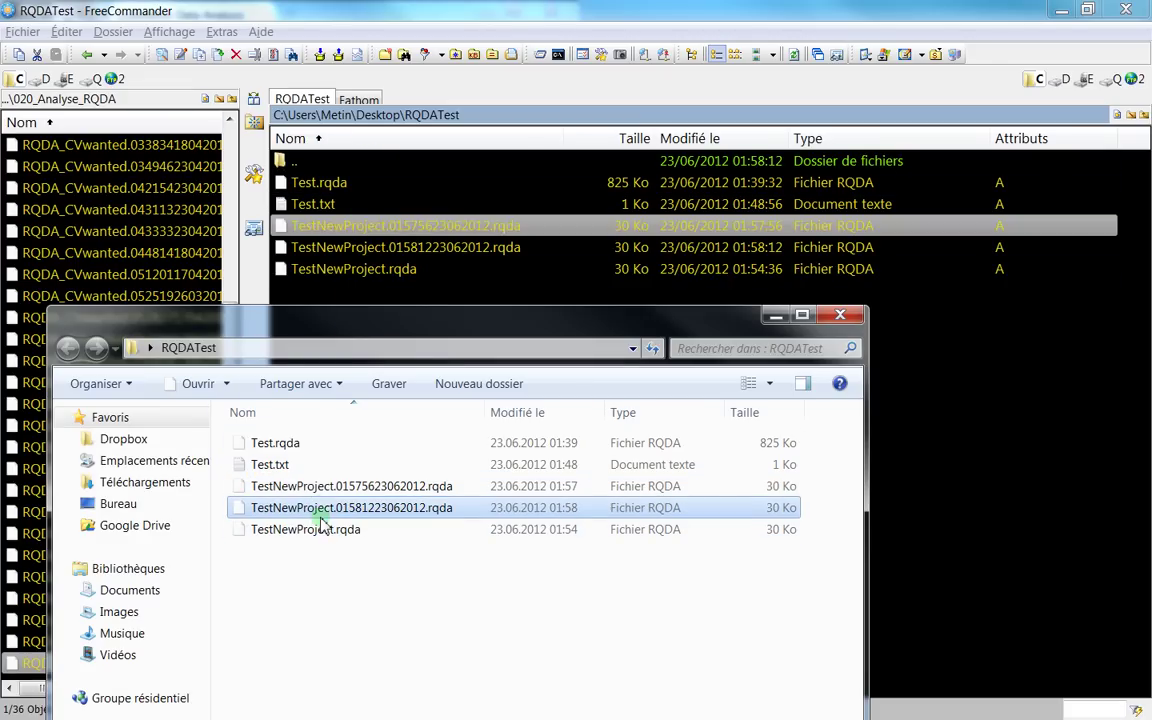
click(290, 486)
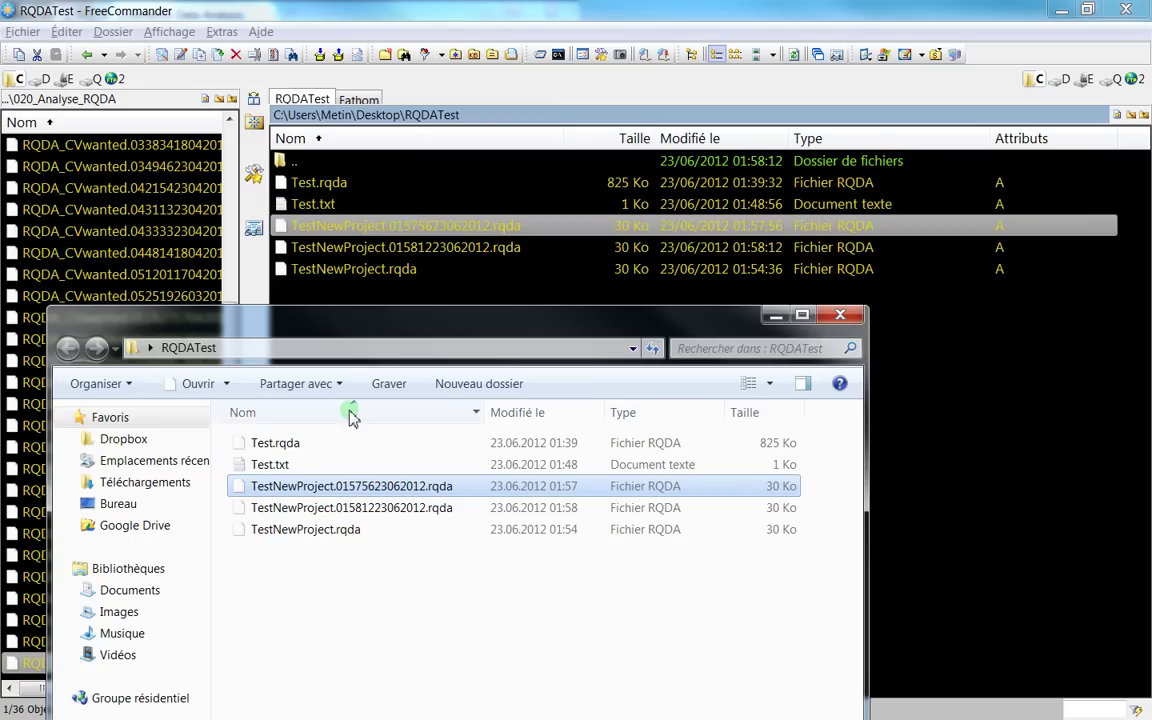
drag(342, 327, 469, 354)
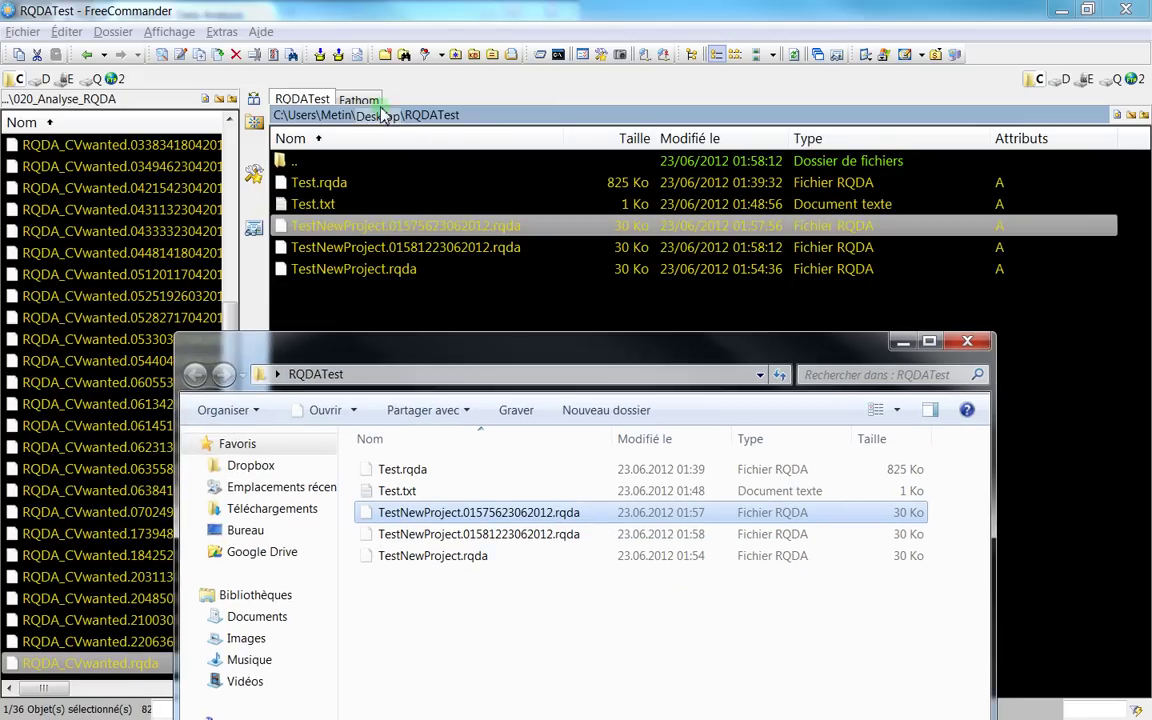
drag(290, 346, 302, 10)
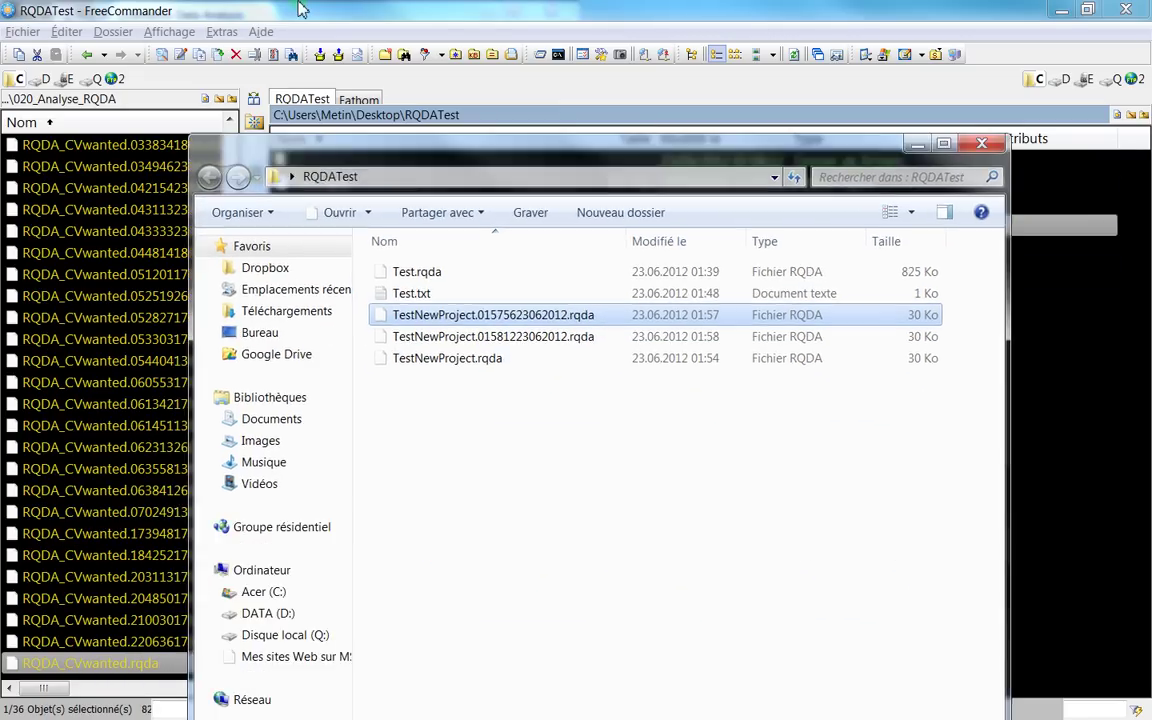
- Compare the details of TestNewProject.rqda with those of its two timestamped backup files
click(300, 218)
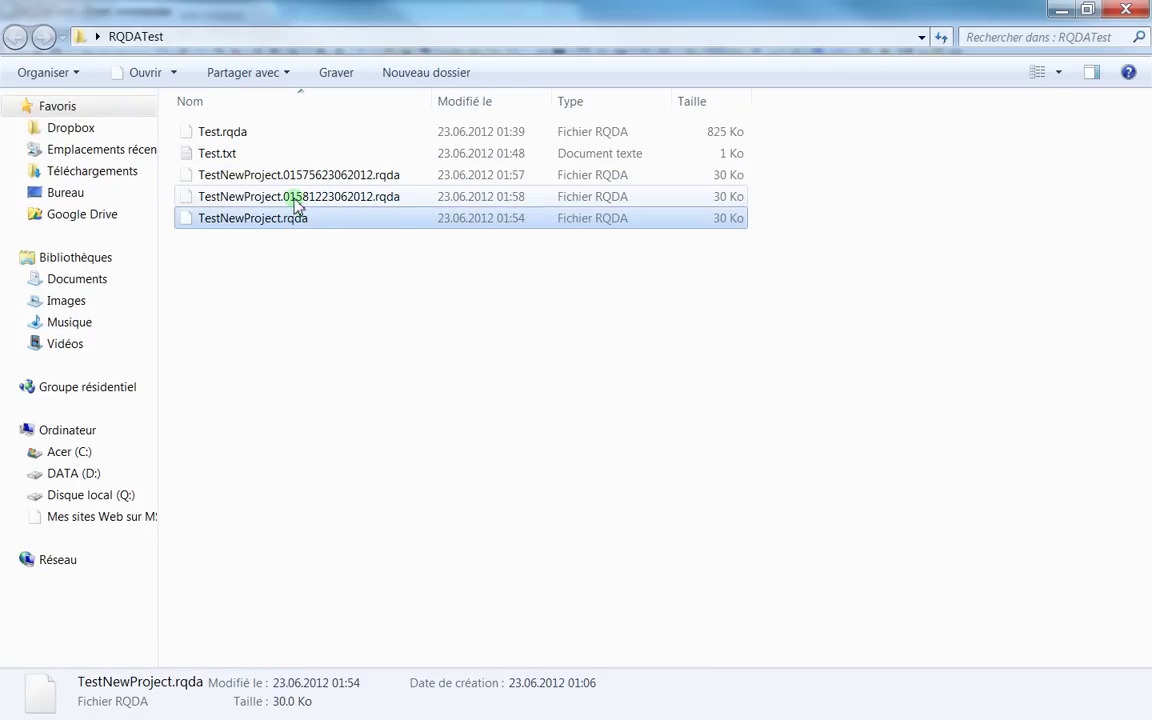
click(294, 197)
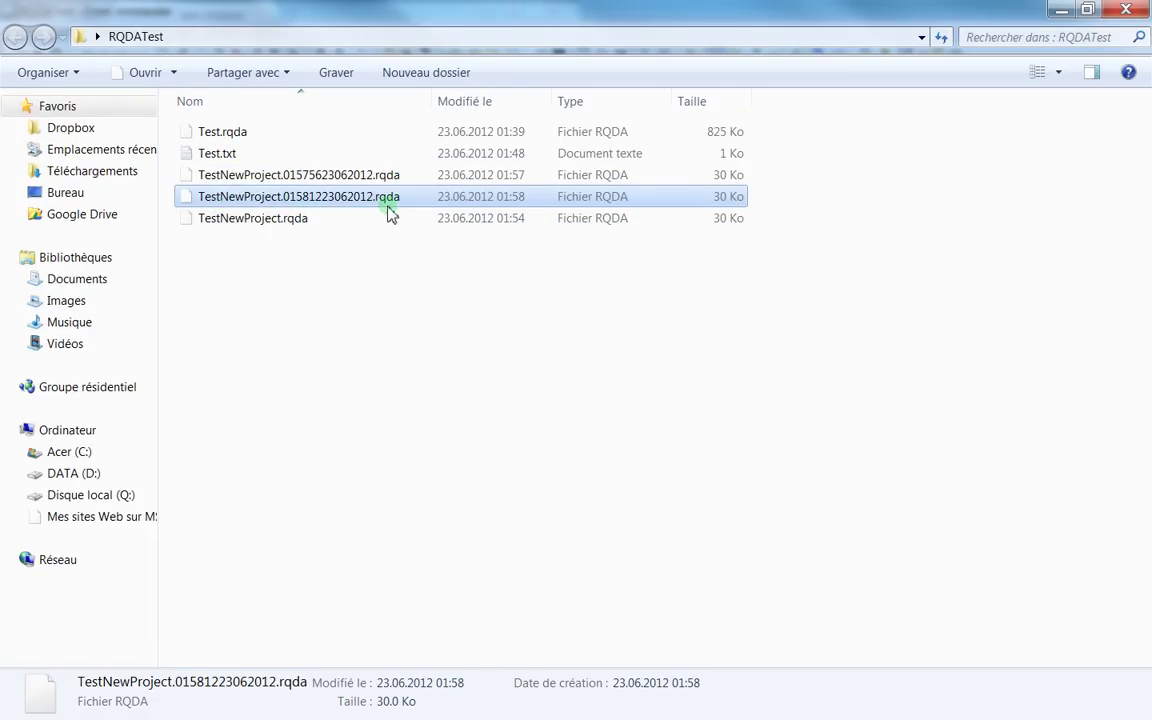
click(273, 220)
click(262, 196)
click(332, 178)
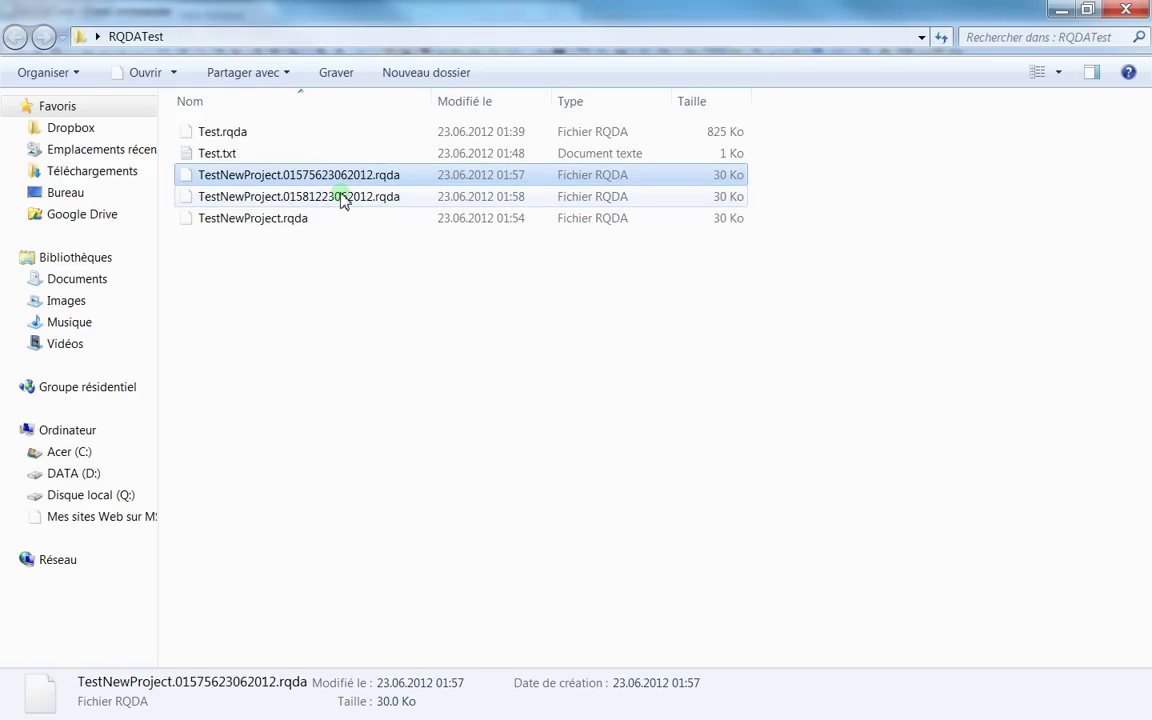
click(348, 198)
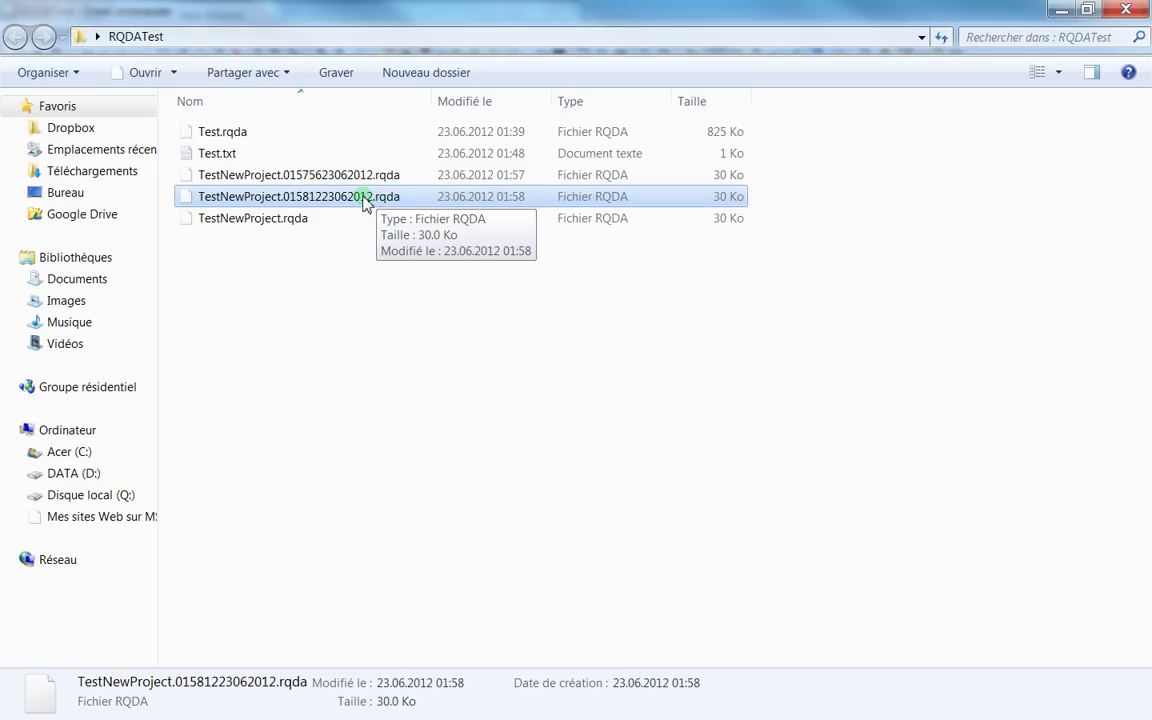
- Put each backup's name in rename mode, highlight its date and time digits for examination, and leave rename mode
click(362, 199)
click(353, 197)
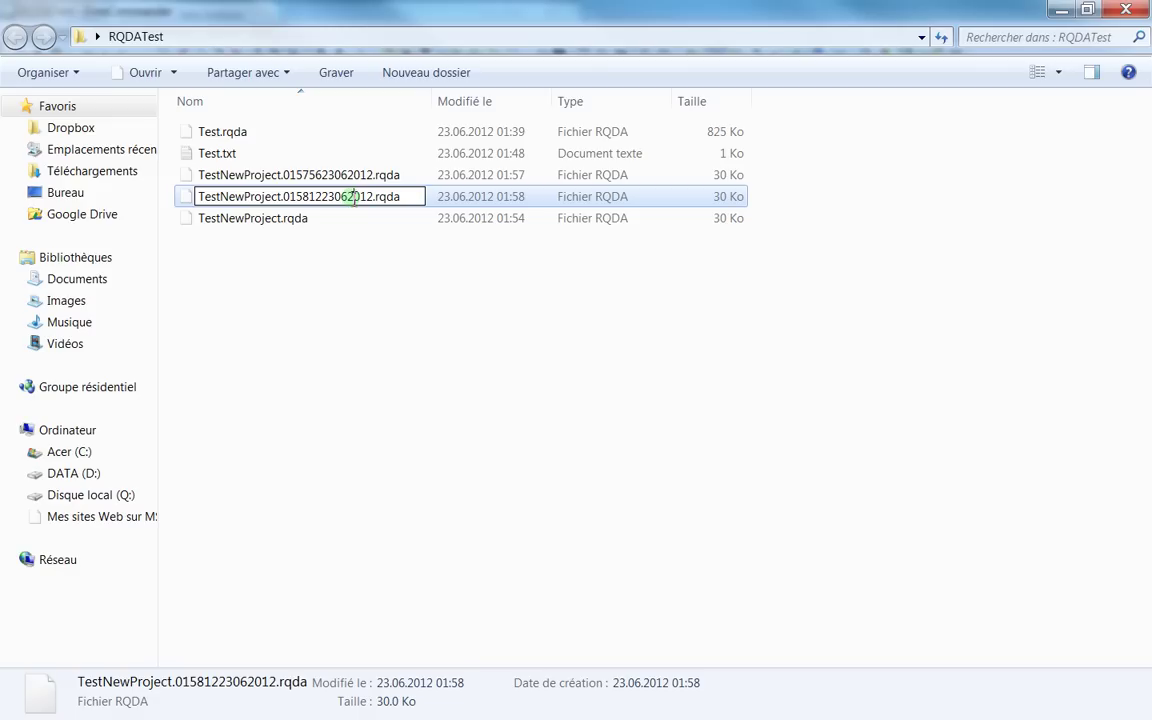
mouse_move(348, 199)
mouse_down()
mouse_move(377, 203)
mouse_move(341, 201)
mouse_up()
click(311, 183)
key(F2)
click(347, 176)
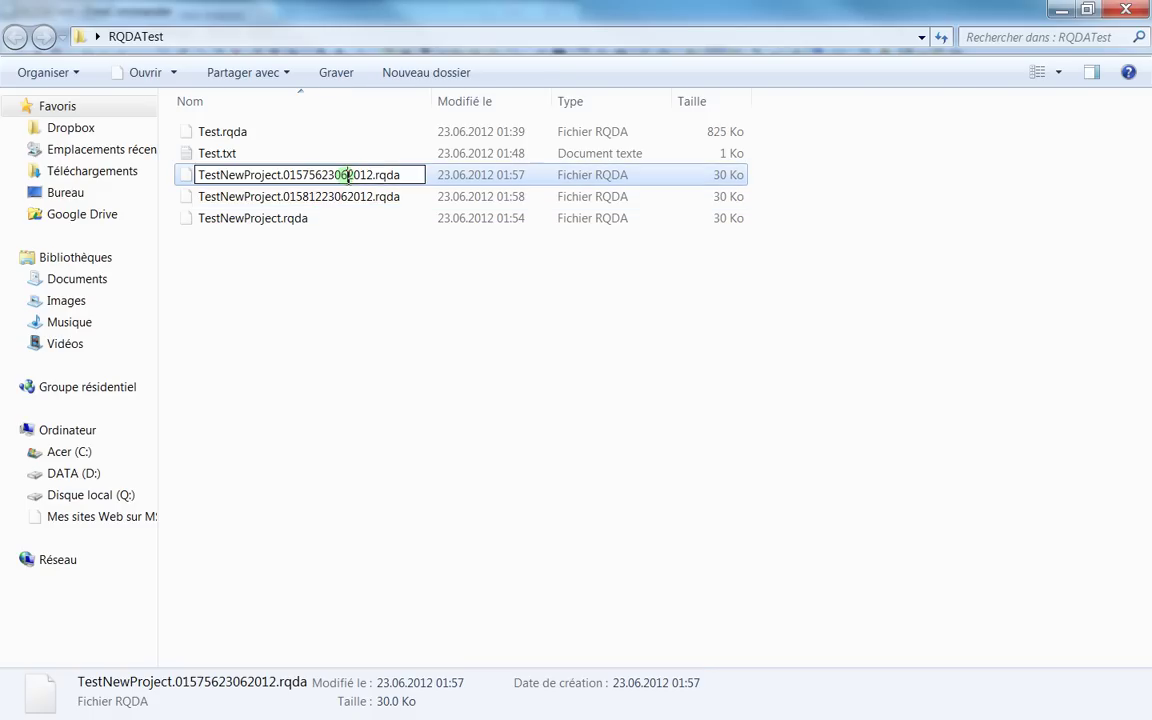
drag(348, 176, 379, 178)
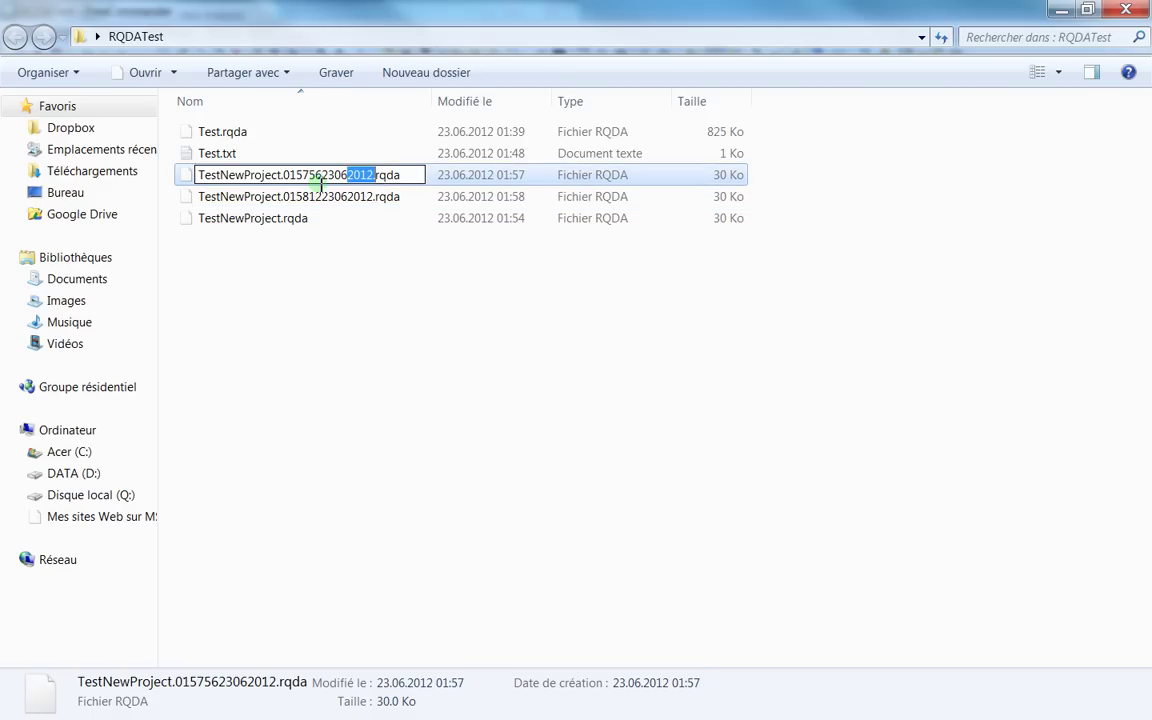
drag(321, 176, 330, 176)
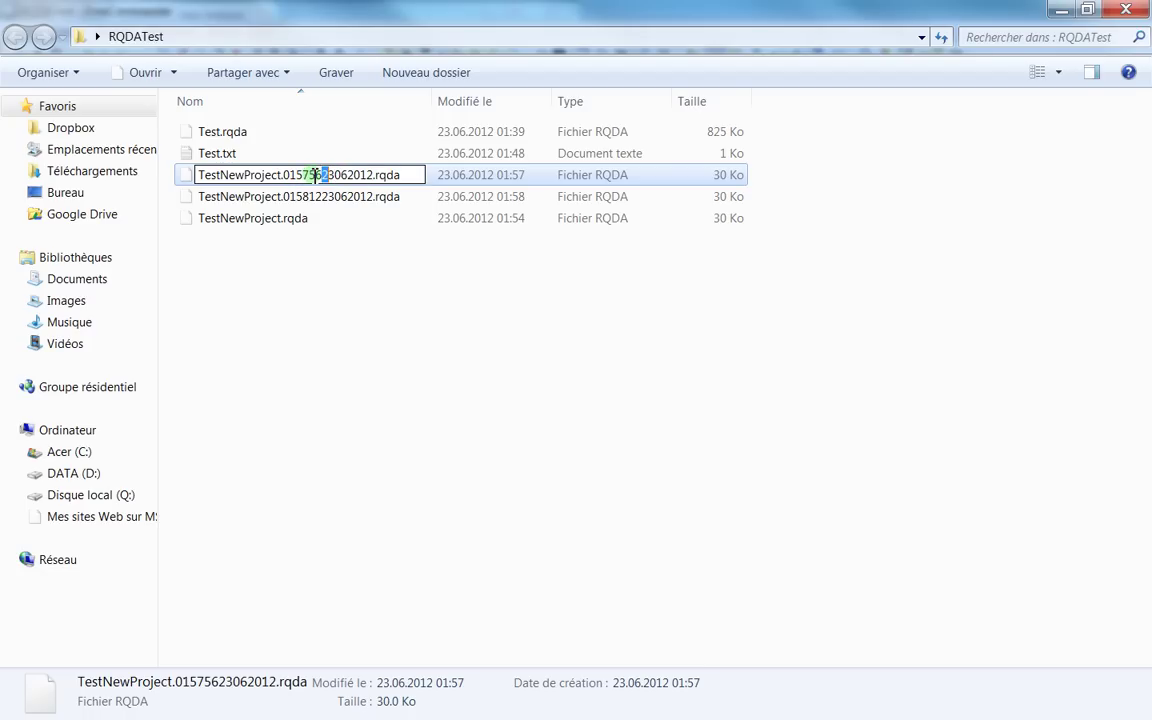
drag(311, 176, 331, 183)
click(400, 282)
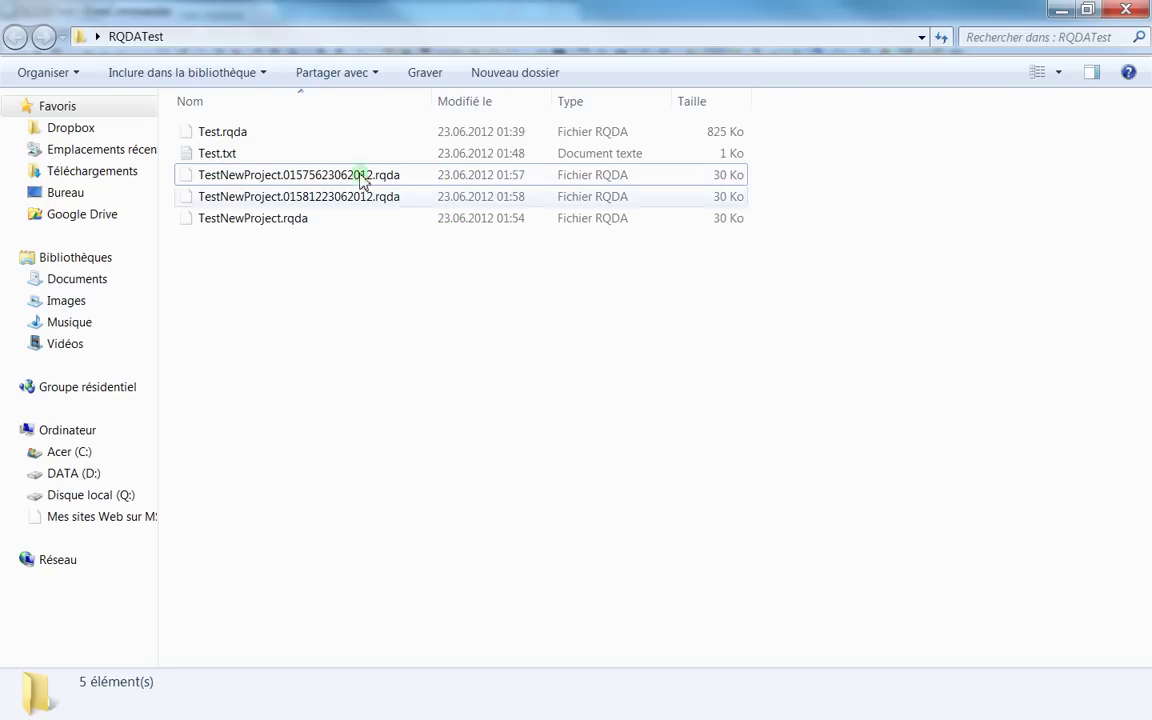
- Restore the Explorer window beside the FreeCommander listing, select TestNewProject.rqda, and close Explorer
drag(245, 10, 689, 18)
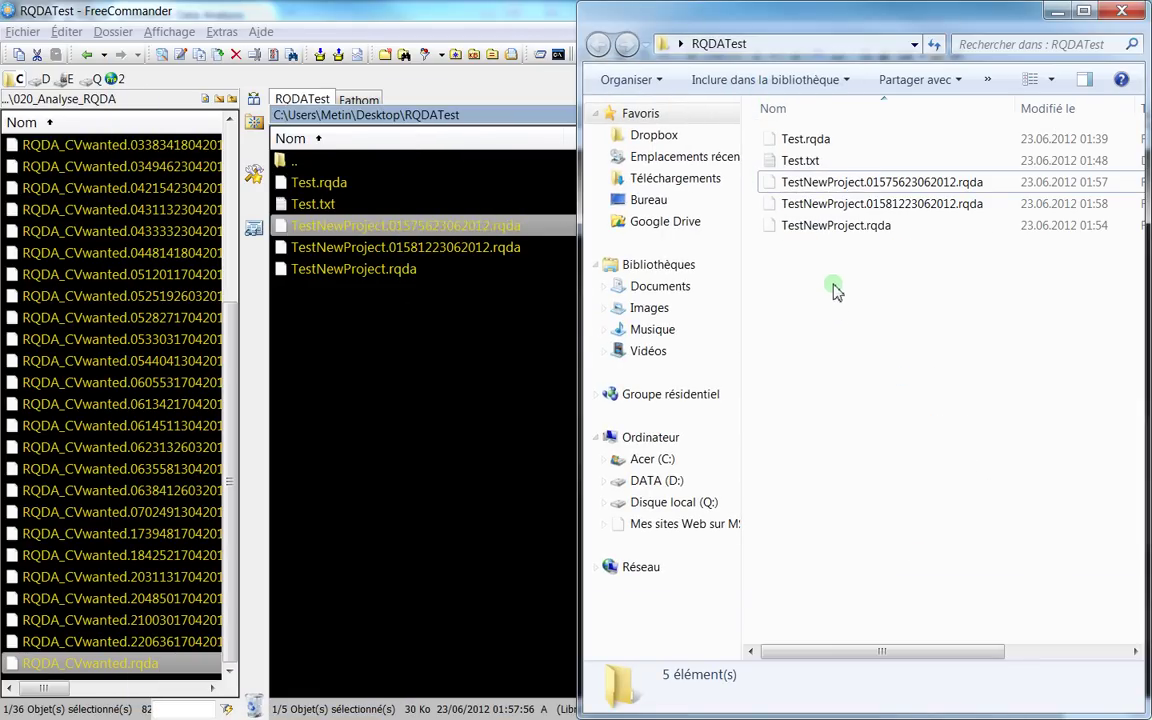
click(832, 226)
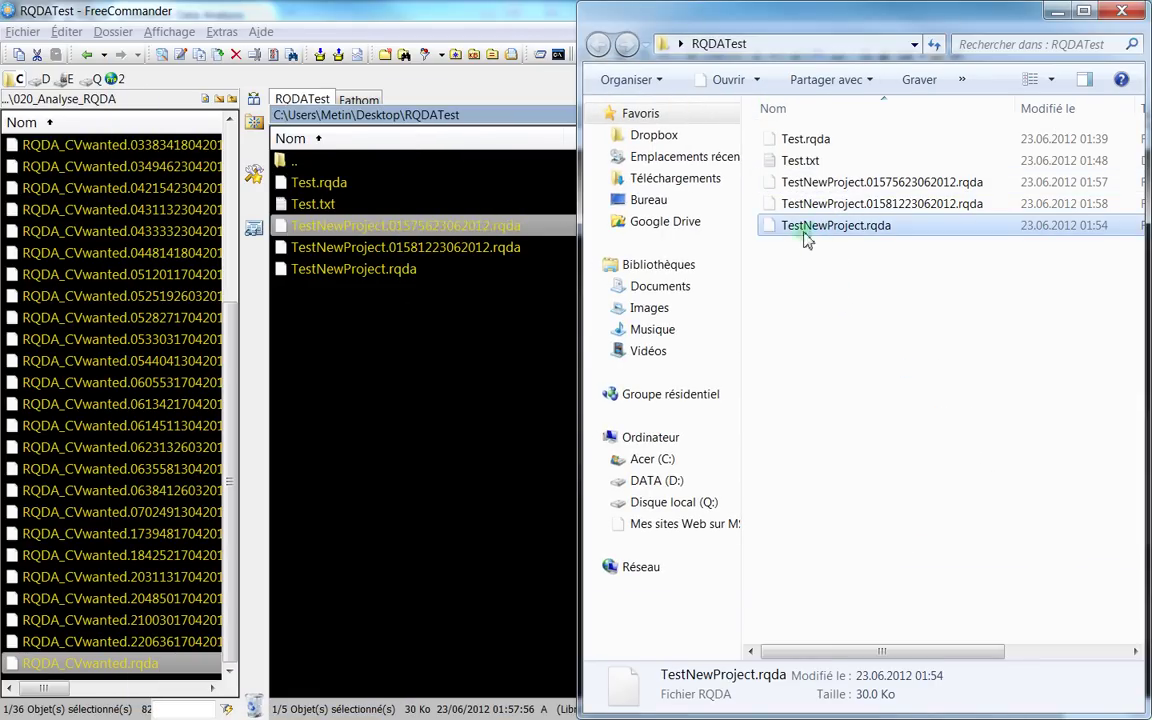
click(1120, 12)
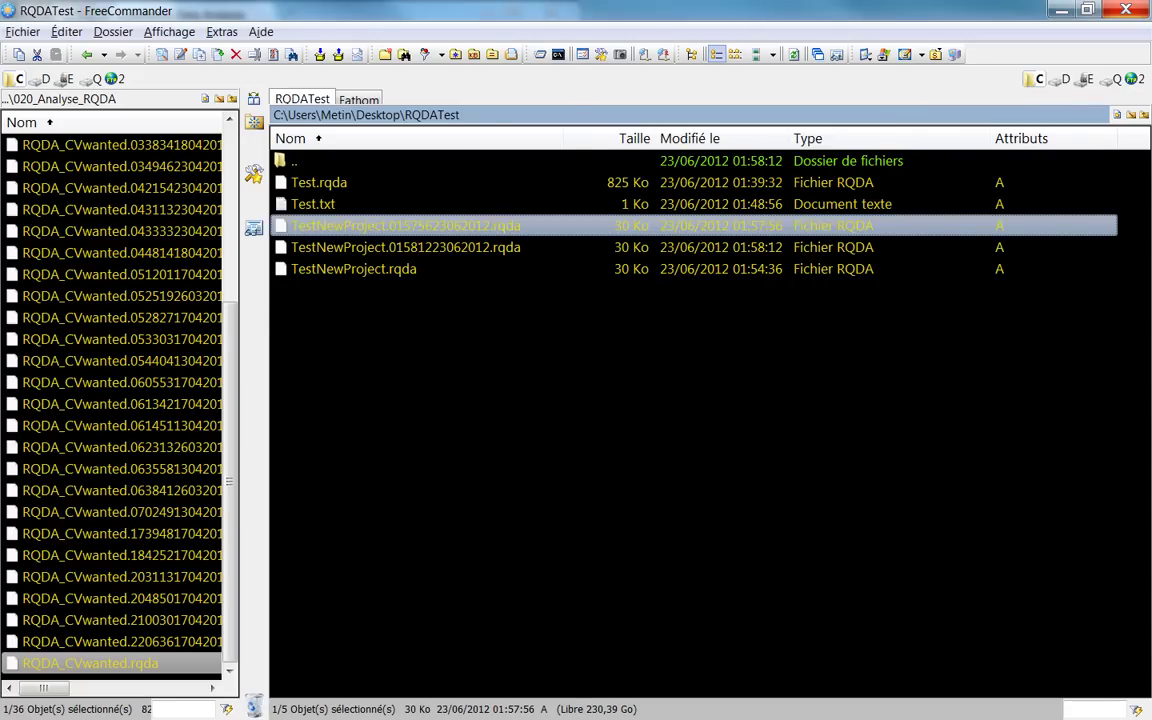
- Switch to RQDA, close the current project, and browse to the desktop's RQDATest folder for a project to open
key(alt+Tab)
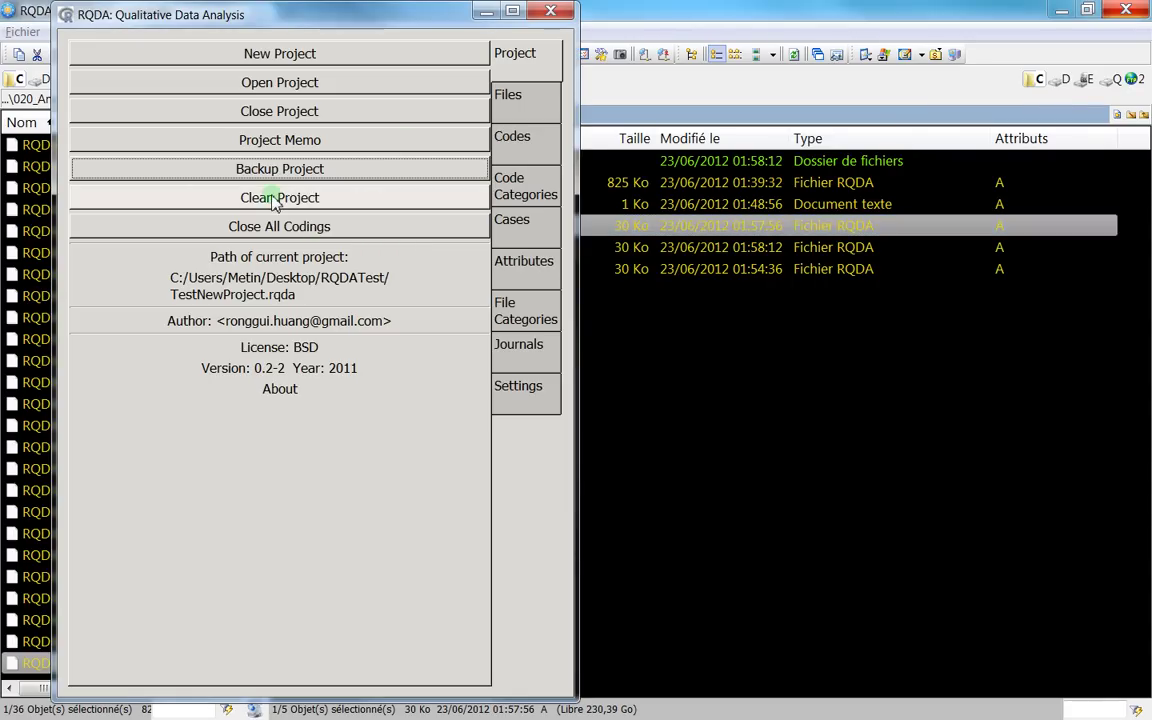
click(250, 111)
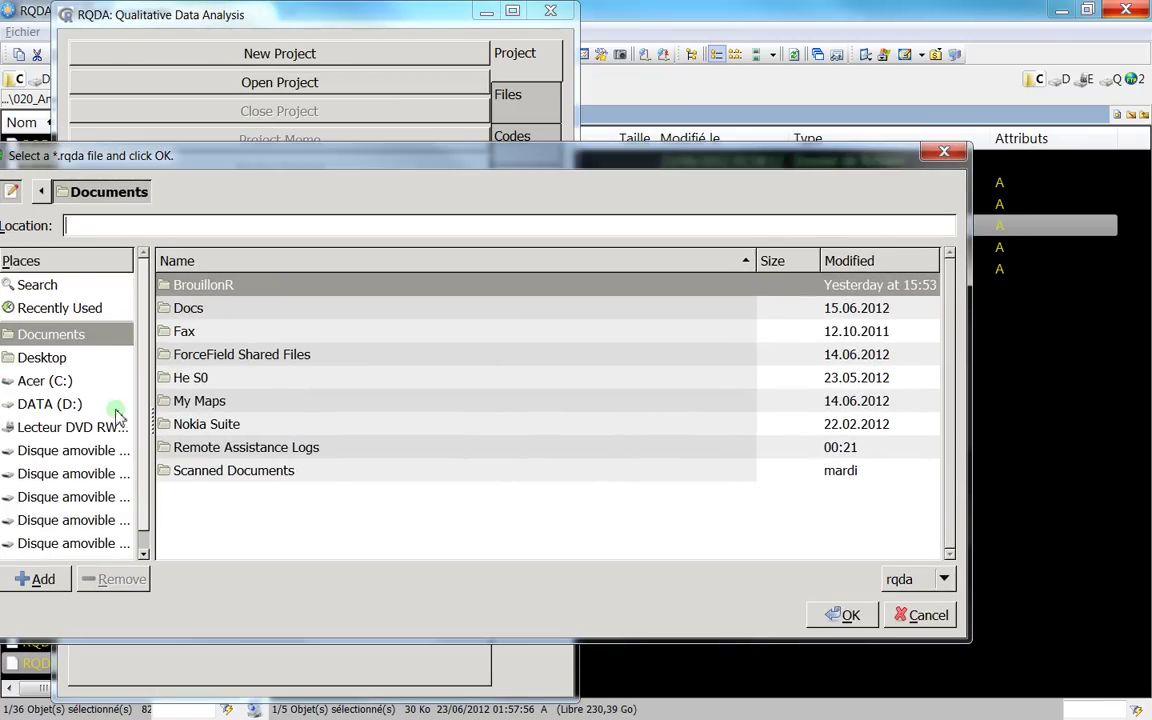
click(85, 366)
double_click(222, 424)
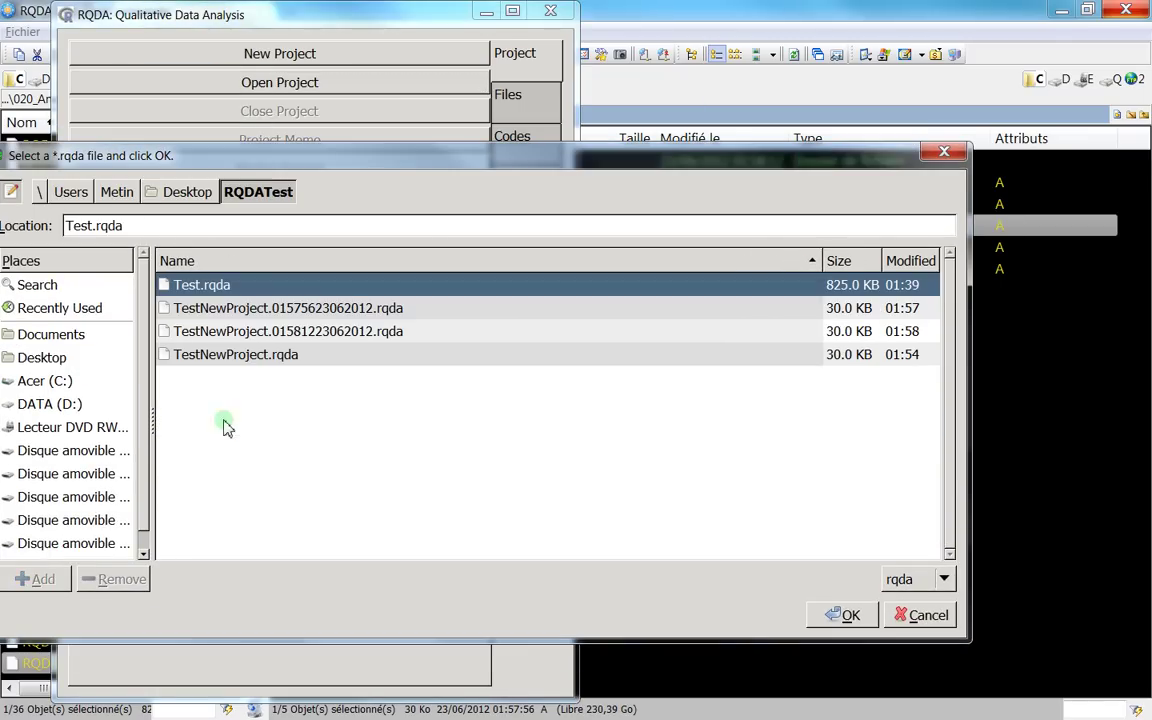
- Examine the names of TestNewProject.rqda and its two timestamped backups in the project file list
click(231, 358)
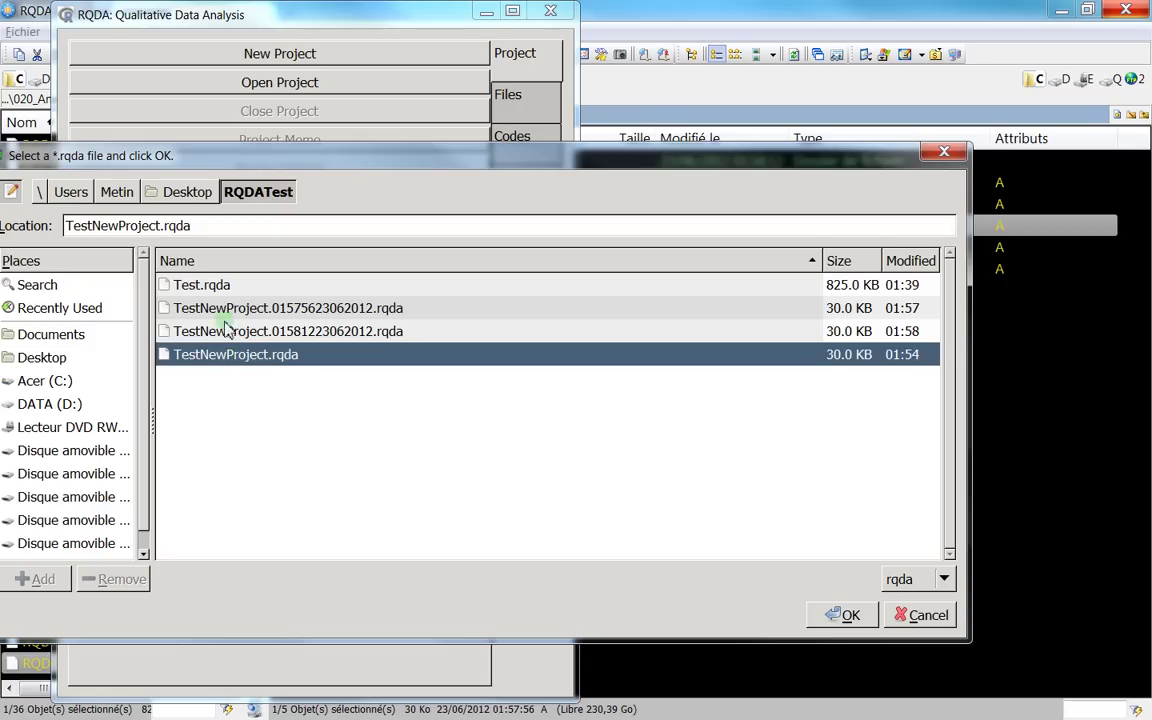
click(214, 335)
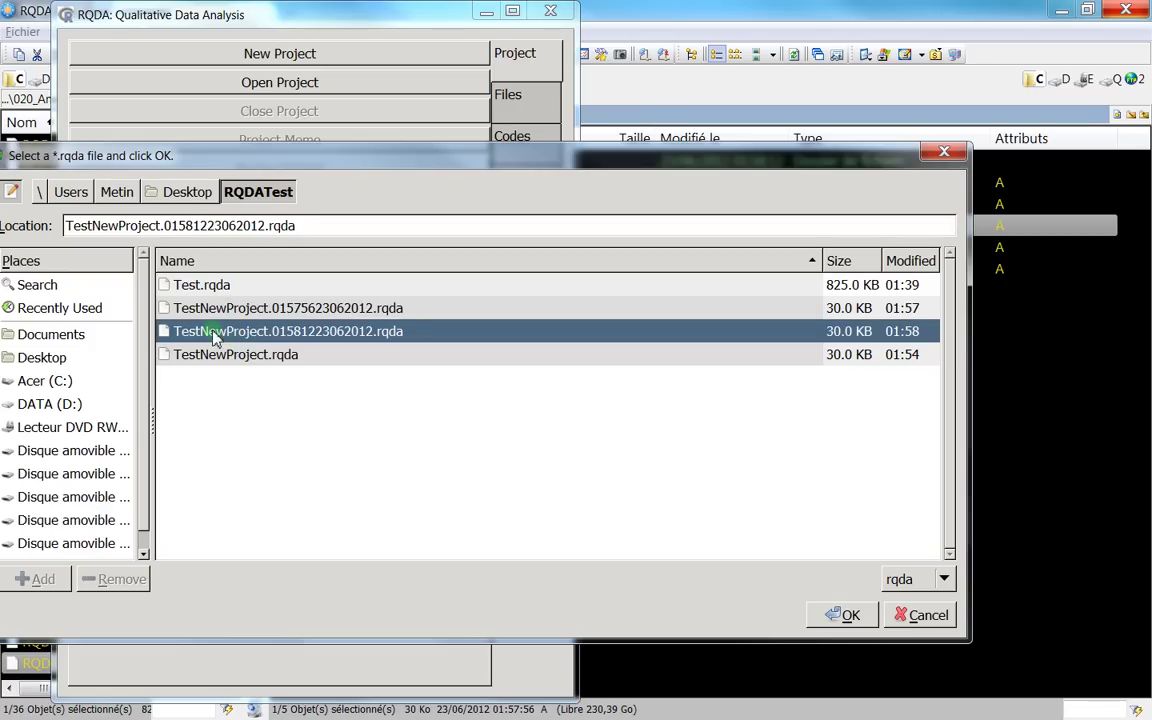
click(212, 310)
click(205, 331)
click(228, 355)
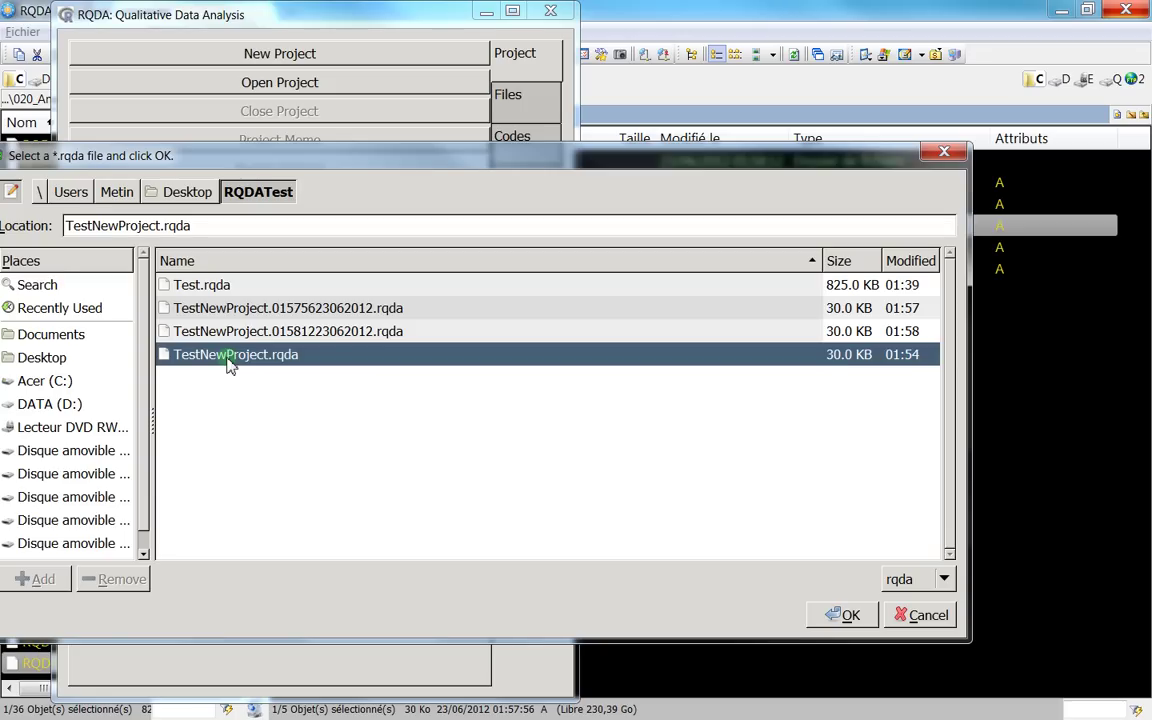
click(355, 309)
click(320, 334)
click(311, 355)
click(298, 331)
click(296, 309)
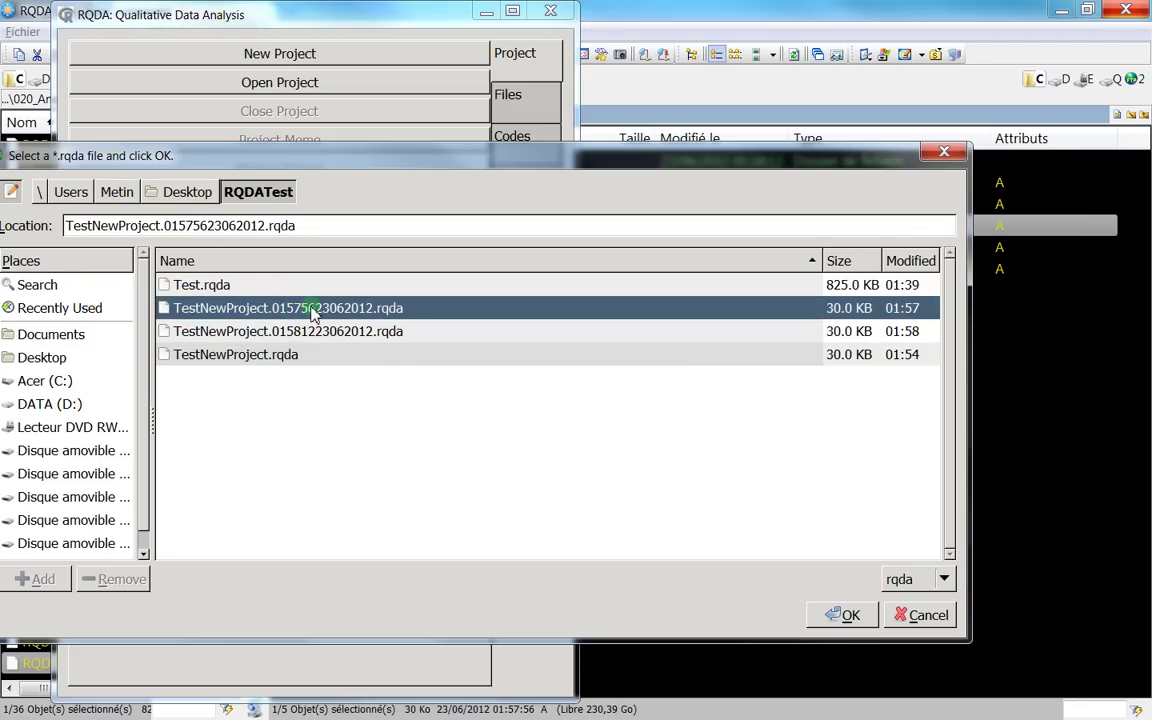
click(288, 356)
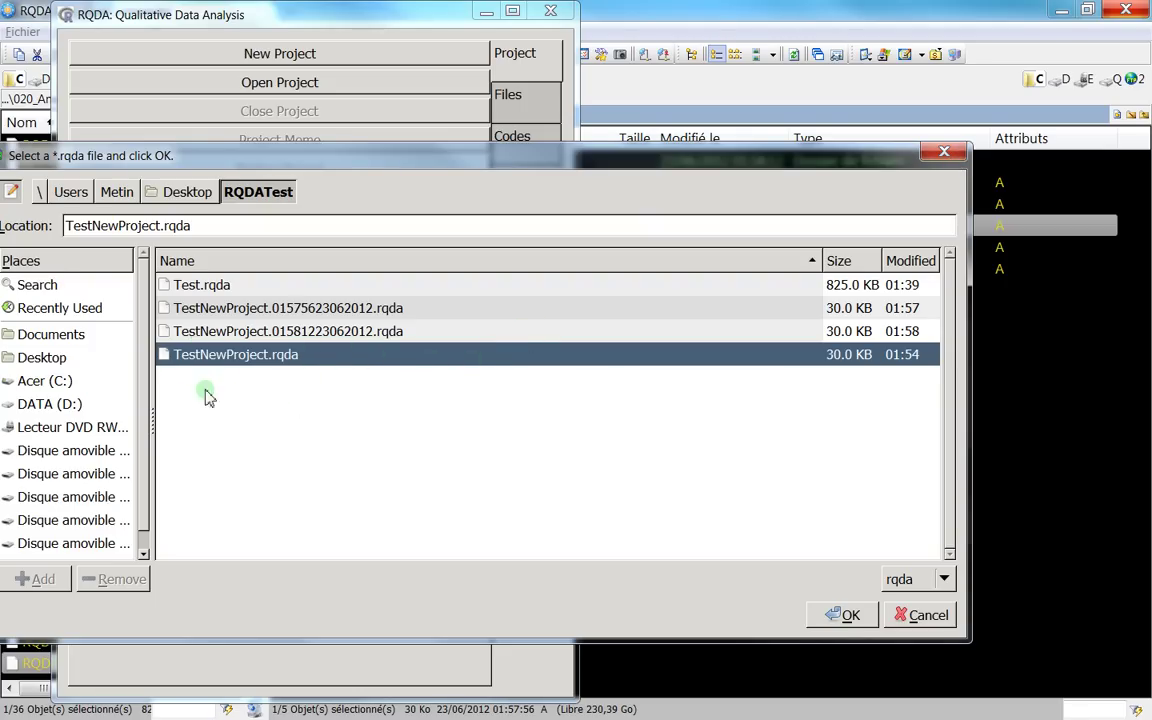
click(278, 331)
click(278, 354)
click(278, 331)
click(275, 310)
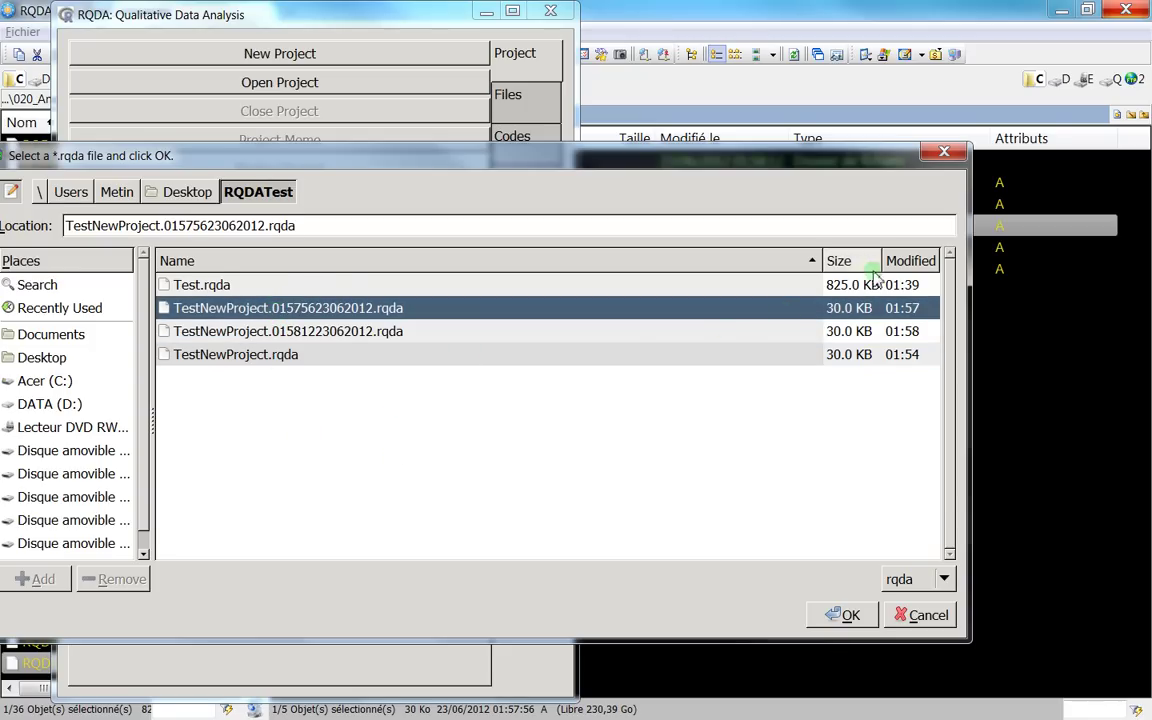
- Compare the file sizes of TestNewProject.rqda and its two backups in the project file list
click(857, 355)
click(853, 336)
click(841, 311)
click(838, 355)
click(836, 333)
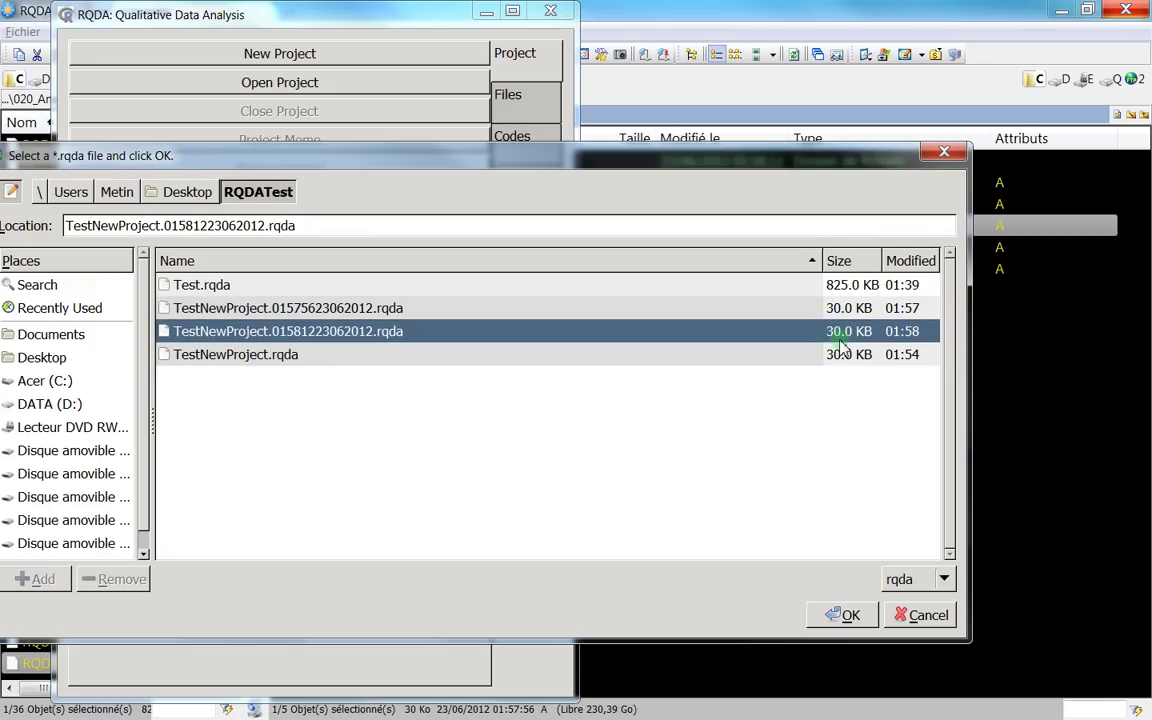
click(819, 312)
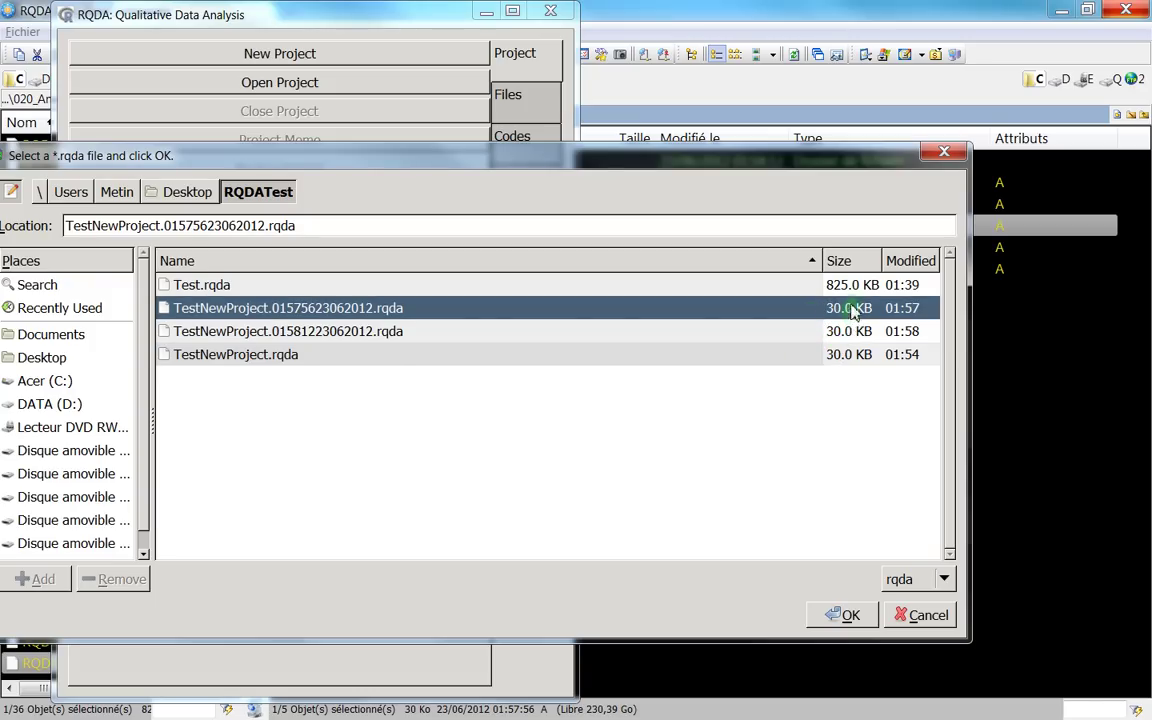
click(853, 330)
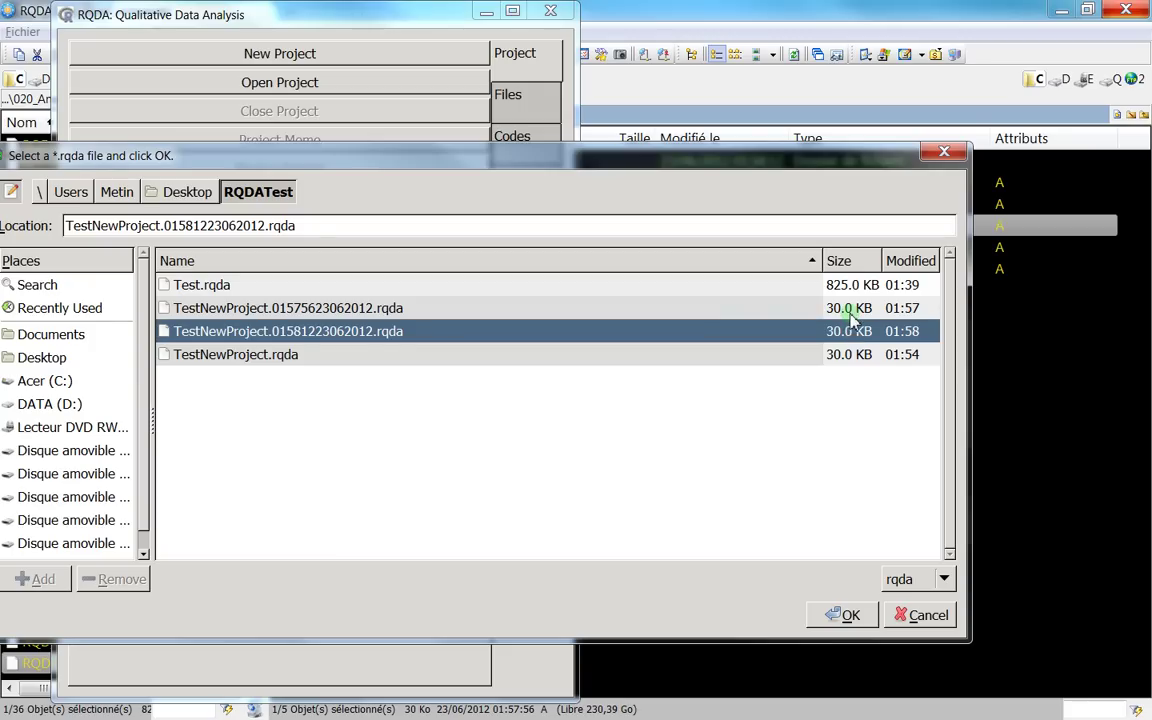
click(853, 312)
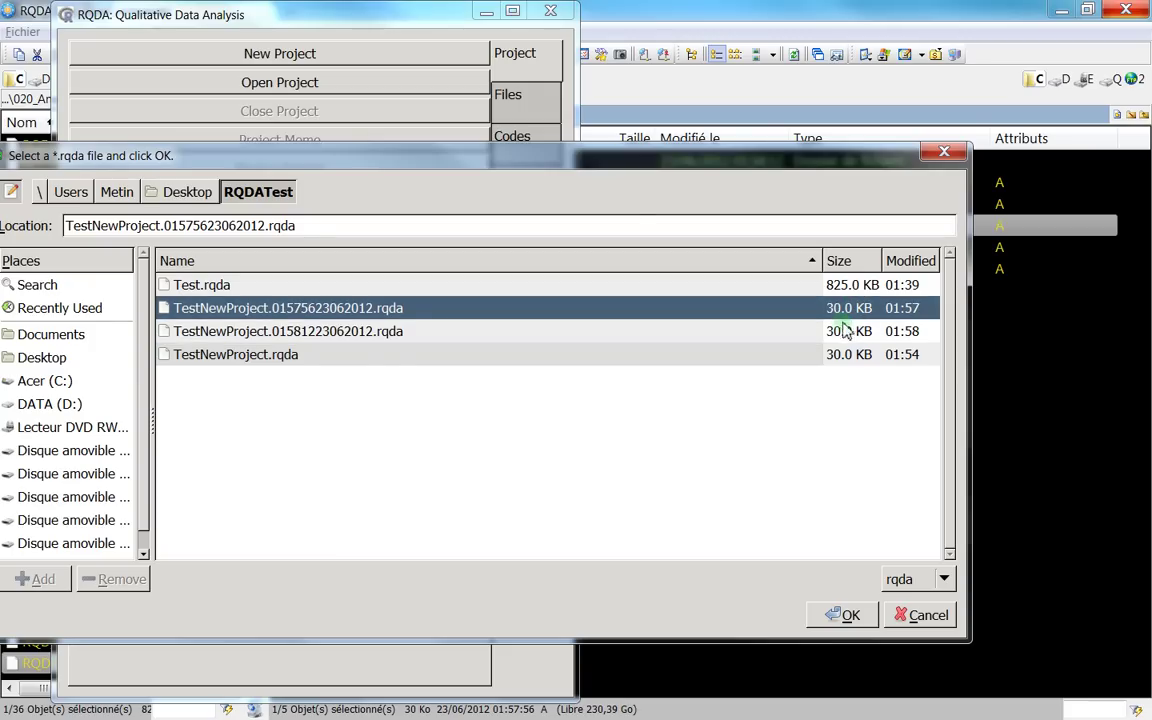
click(856, 310)
click(437, 259)
click(406, 260)
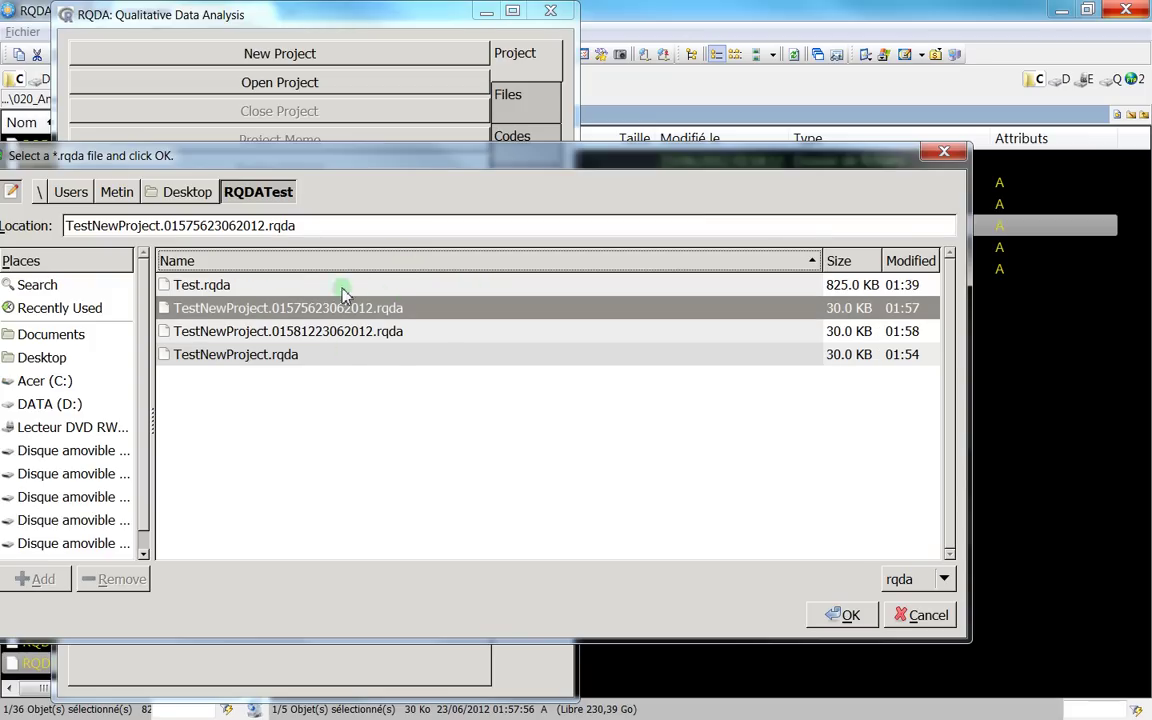
- Open the project Test.rqda and display its list of files
click(205, 287)
double_click(210, 290)
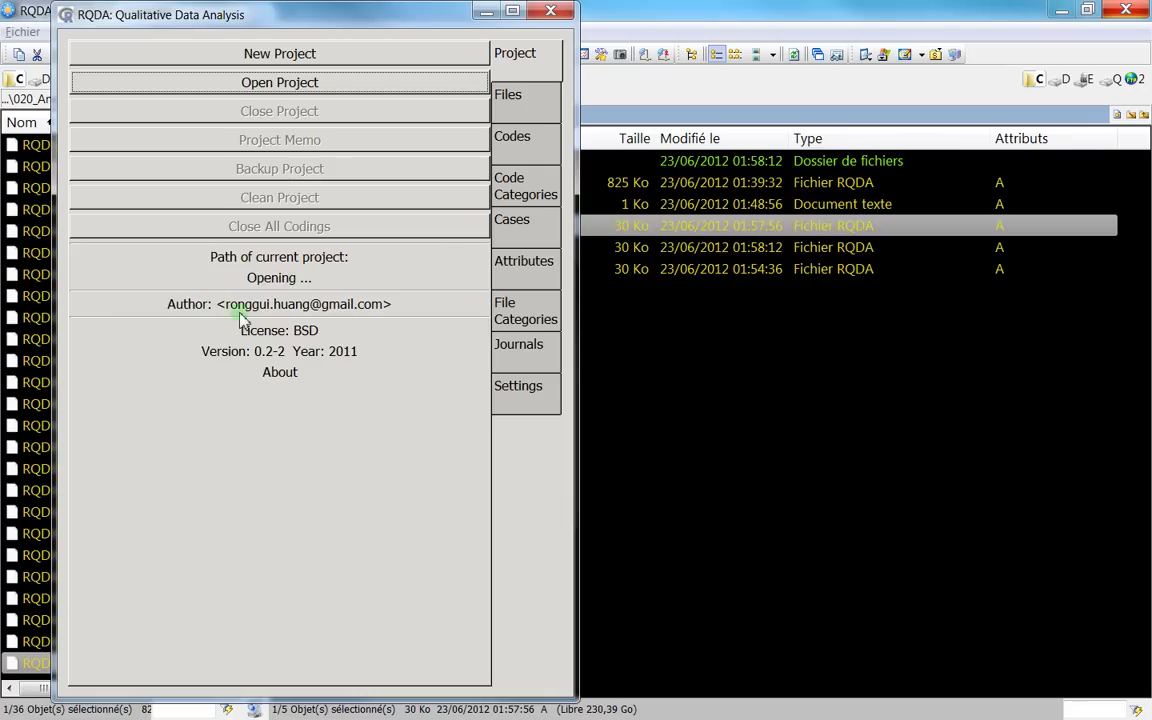
click(528, 103)
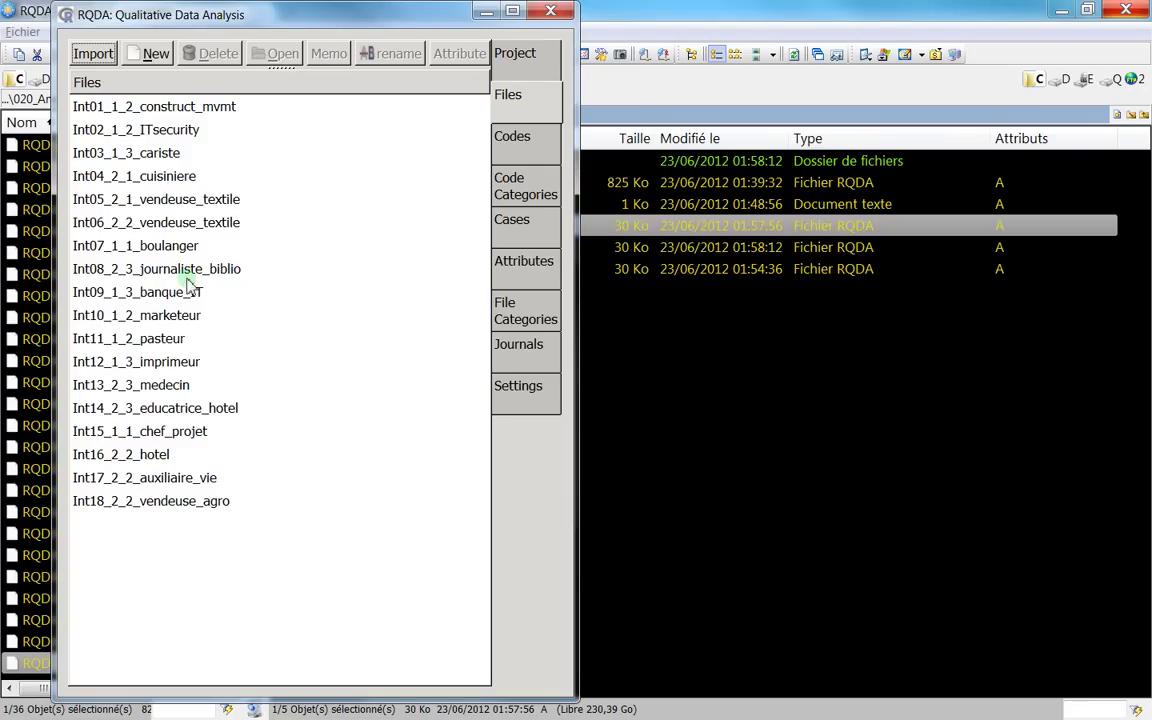
- Open the file Int08_2_3_journaliste_biblio and look through its coded text
click(170, 264)
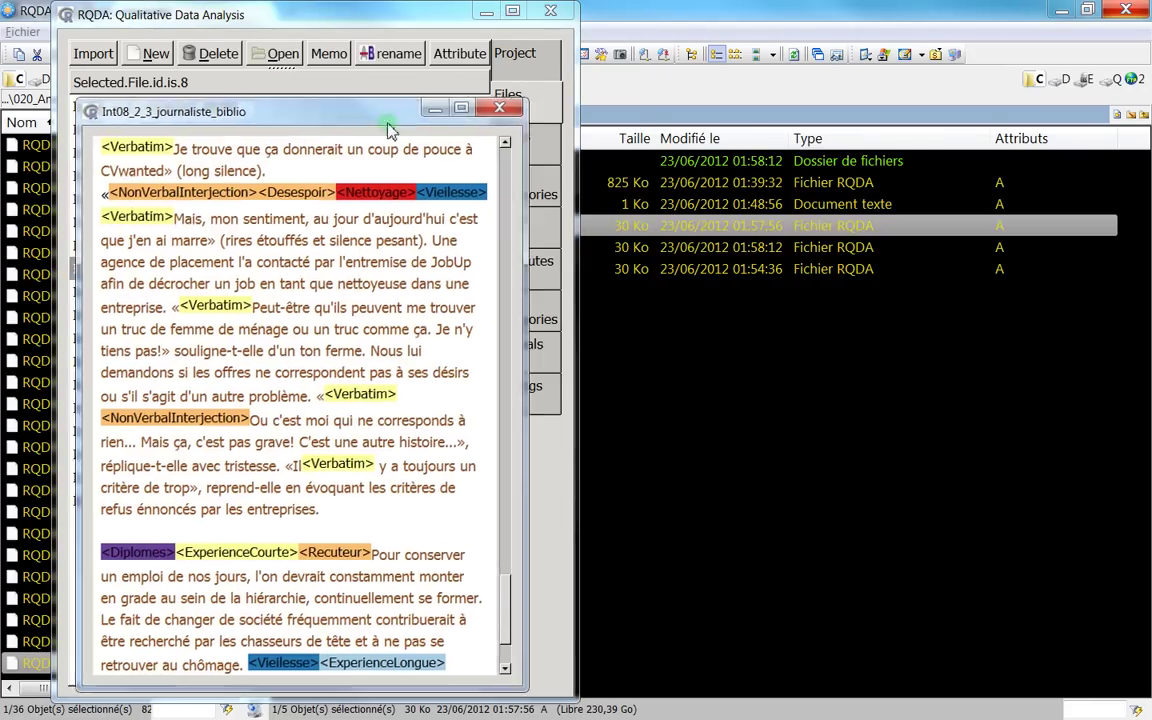
drag(391, 122, 436, 118)
scroll(393, 311, down, 10)
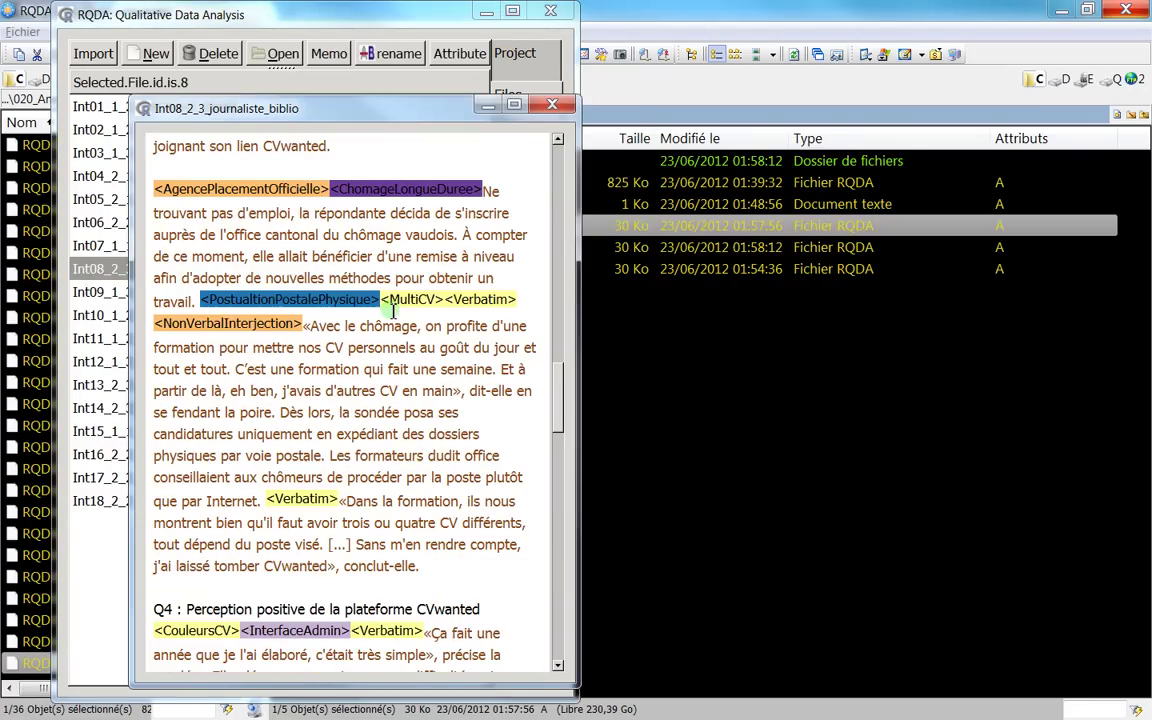
click(552, 104)
- Look through the project's codes, cases and code categories, and return to the file list
click(538, 140)
scroll(160, 490, down, 20)
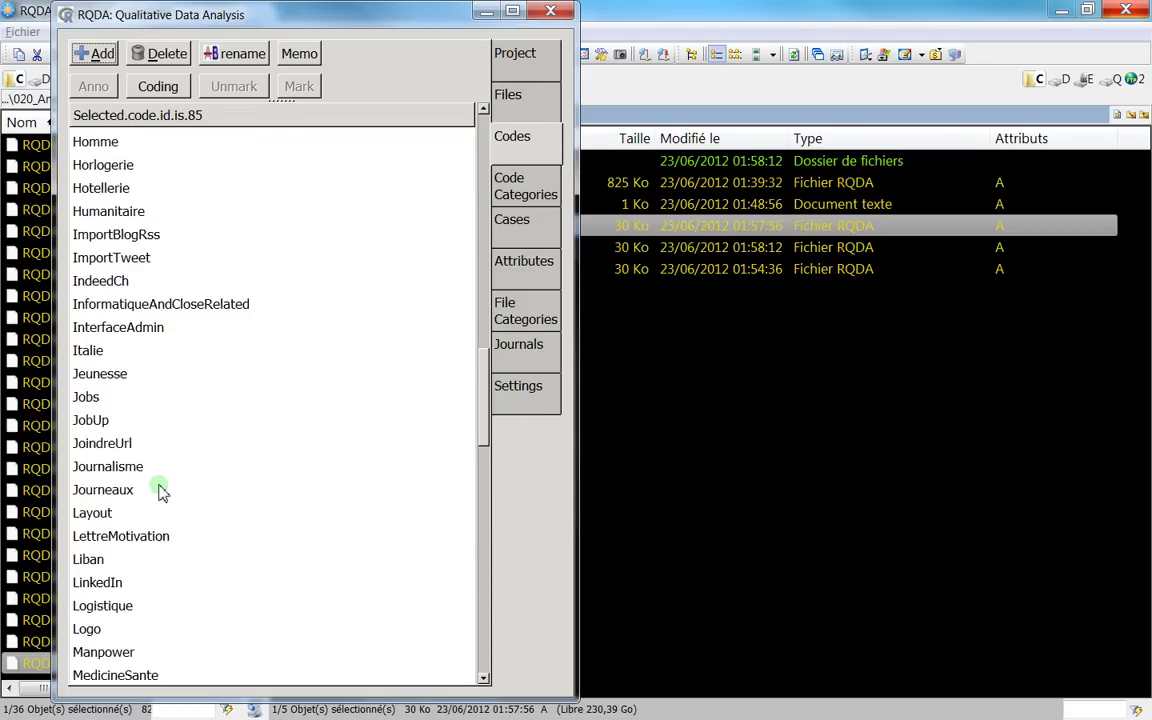
click(510, 226)
click(508, 185)
click(512, 138)
click(522, 95)
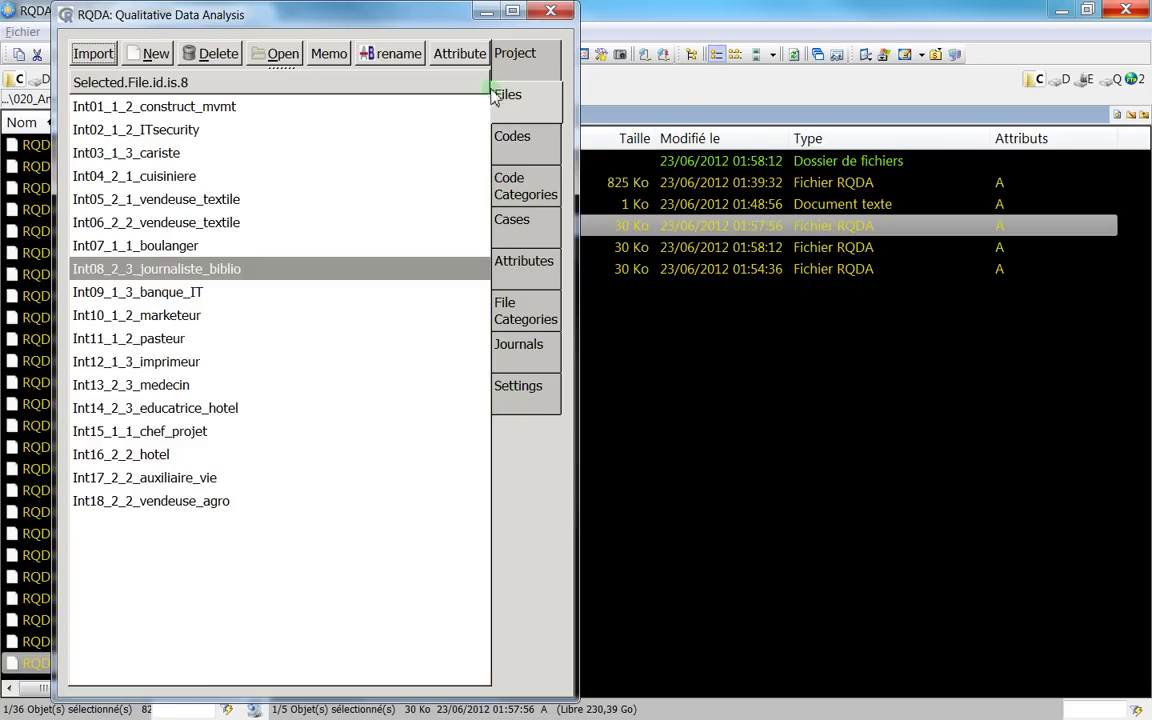
- Close the Test.rqda project
click(522, 70)
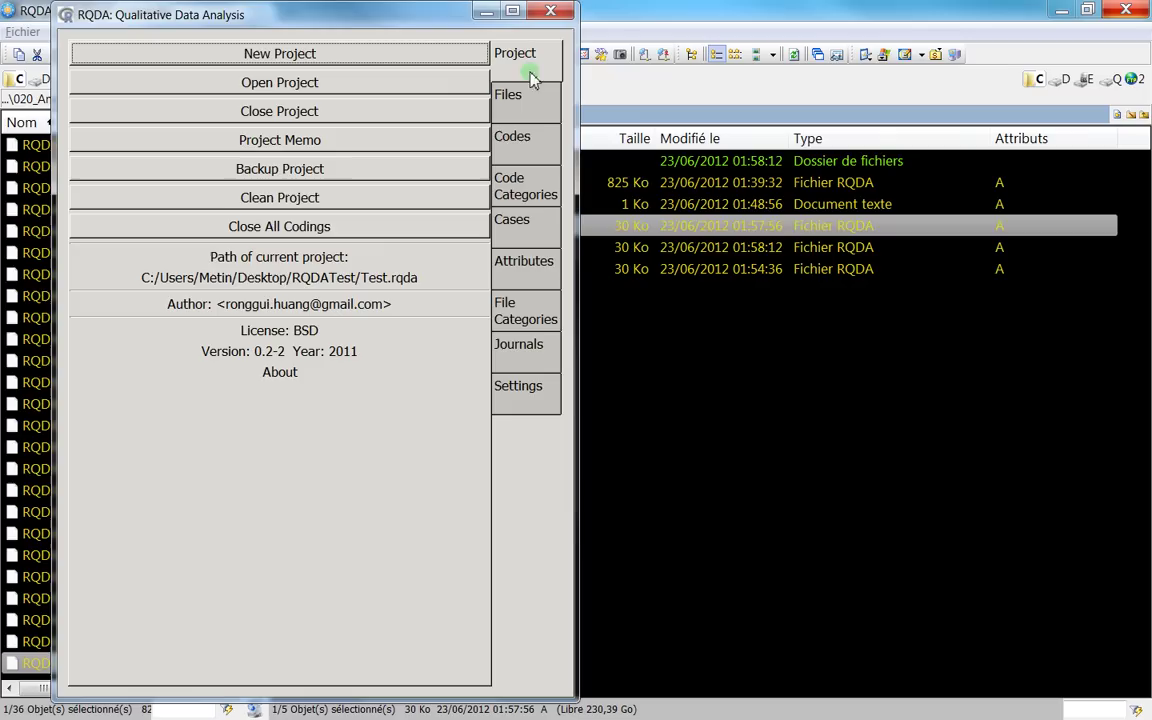
click(290, 110)
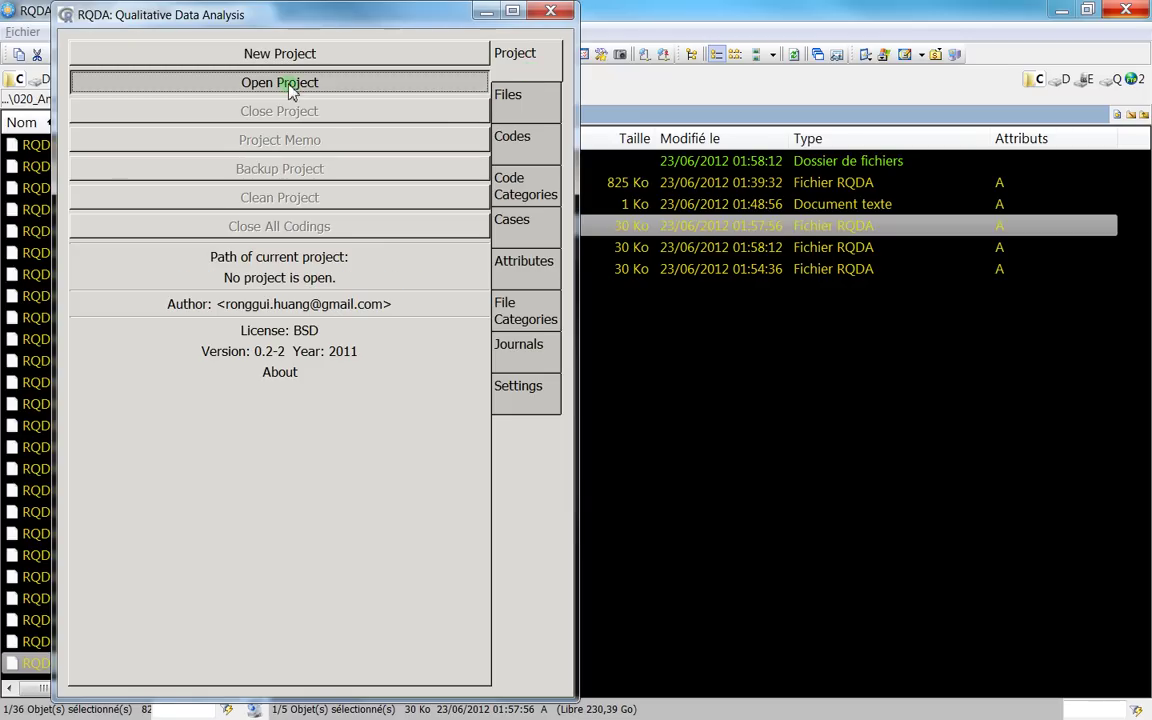
click(280, 82)
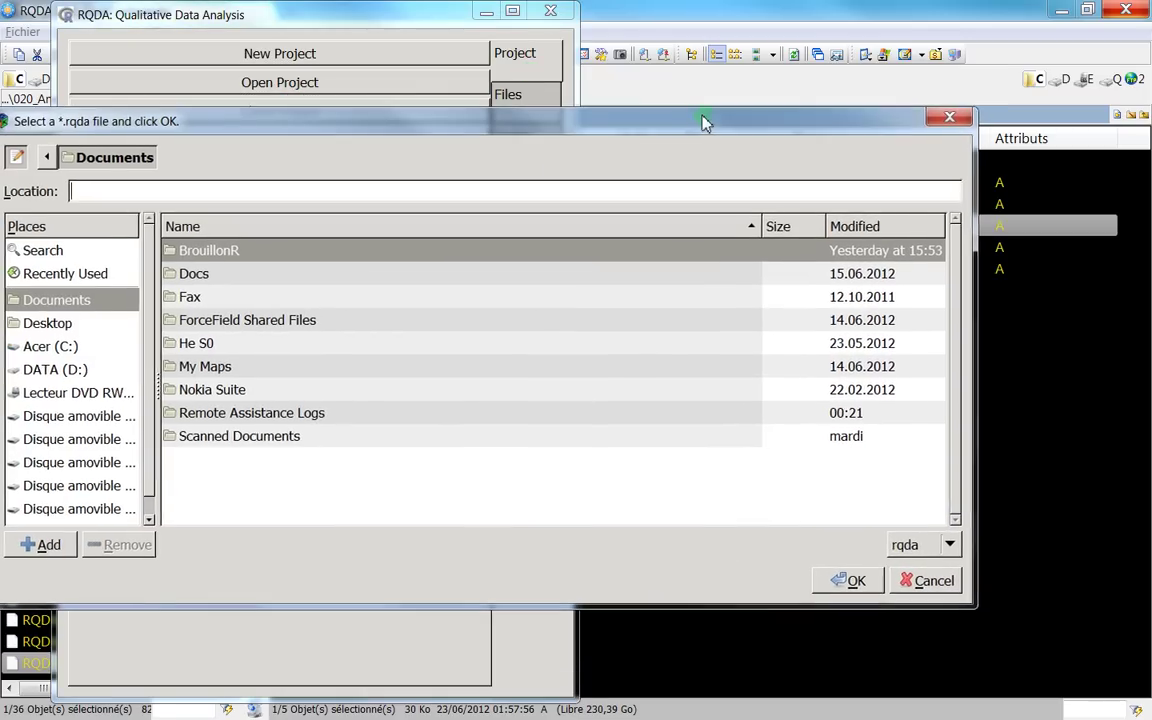
click(947, 118)
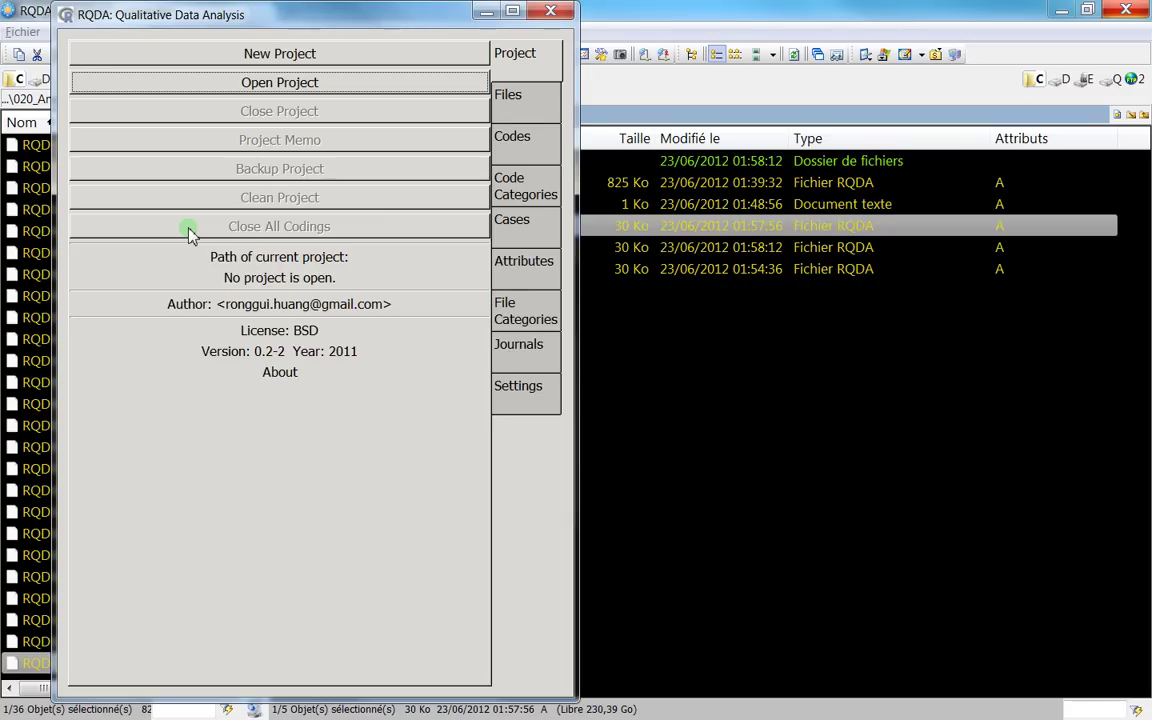
- Open TestNewProject.rqda from the desktop's RQDATest folder and back up the project
click(332, 88)
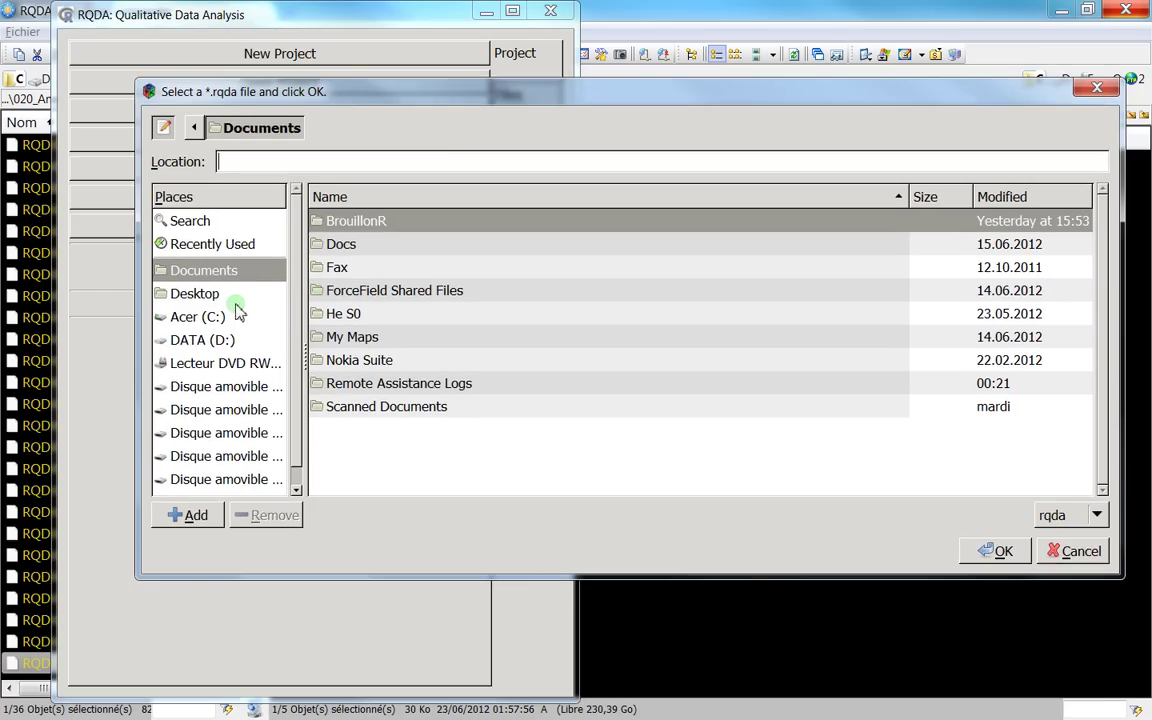
click(268, 298)
click(366, 266)
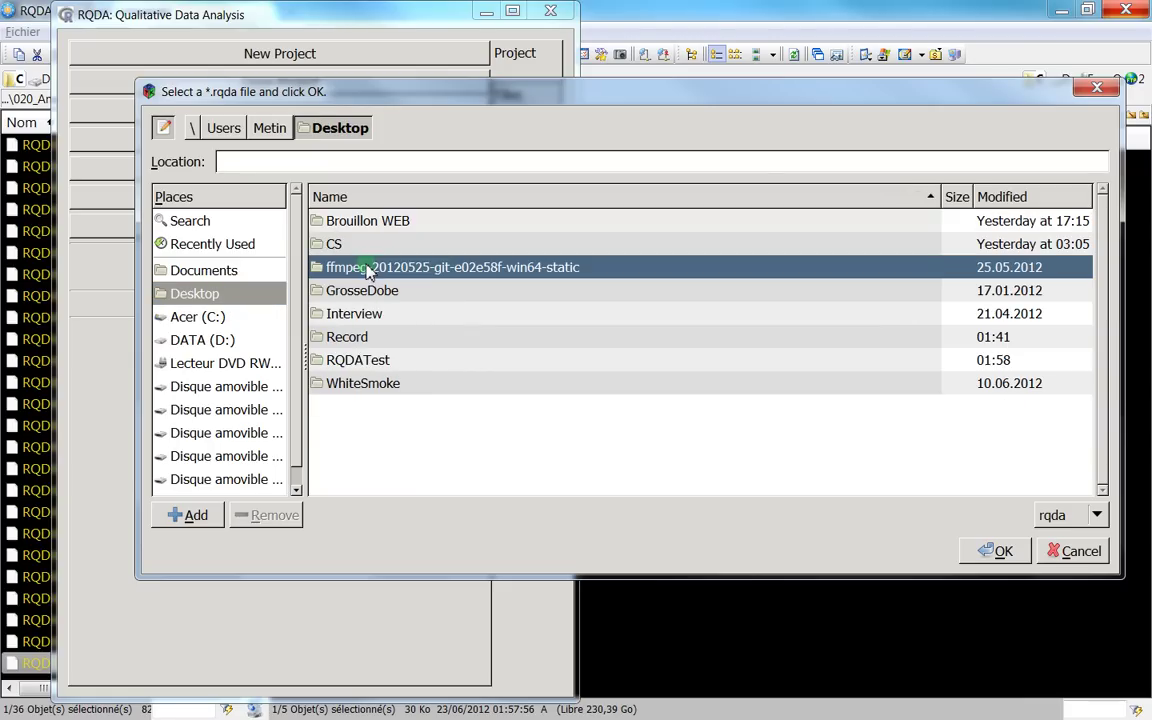
click(360, 363)
double_click(360, 363)
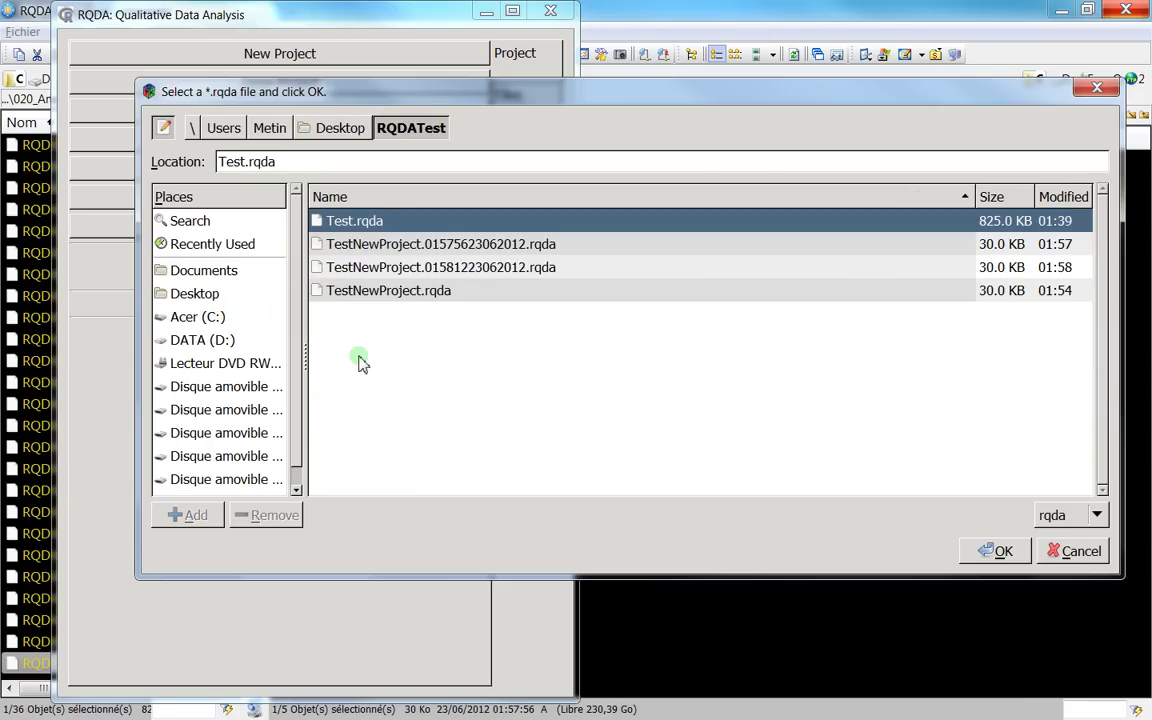
click(397, 292)
double_click(370, 291)
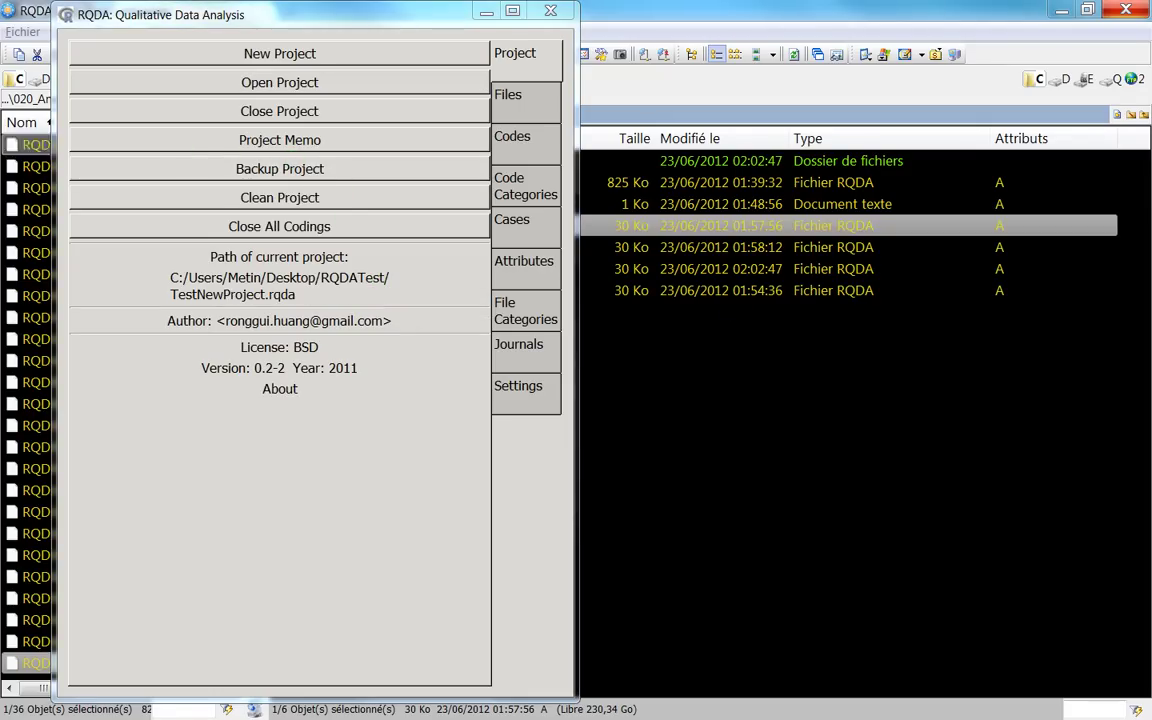
click(279, 168)
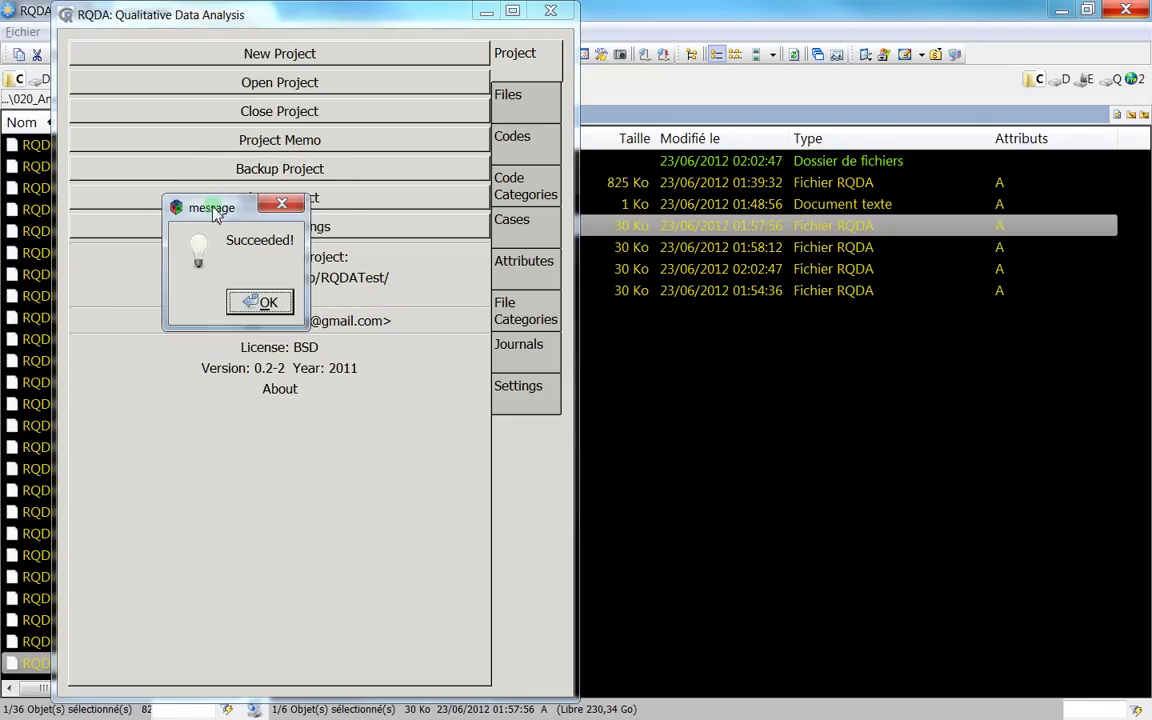
click(268, 298)
- Look through the project's codes, code categories, cases, attributes, file categories, journals and settings, ending on the file list
click(525, 148)
click(525, 188)
click(524, 230)
click(526, 272)
click(525, 311)
click(520, 345)
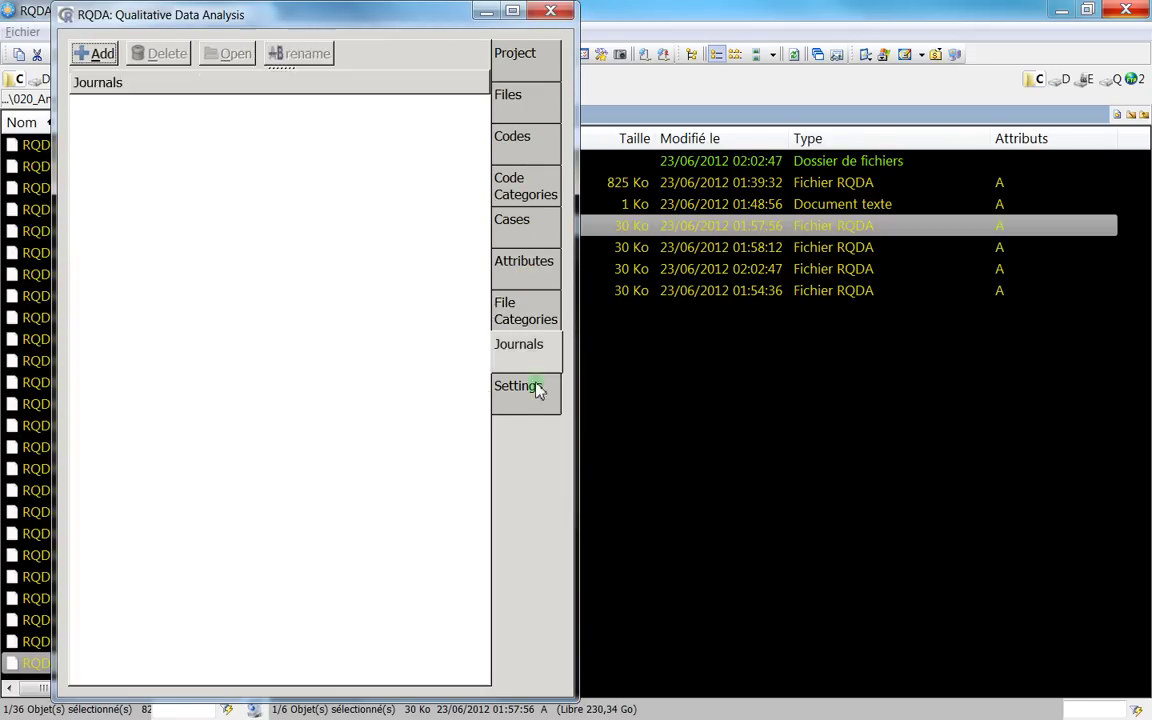
click(522, 390)
click(530, 73)
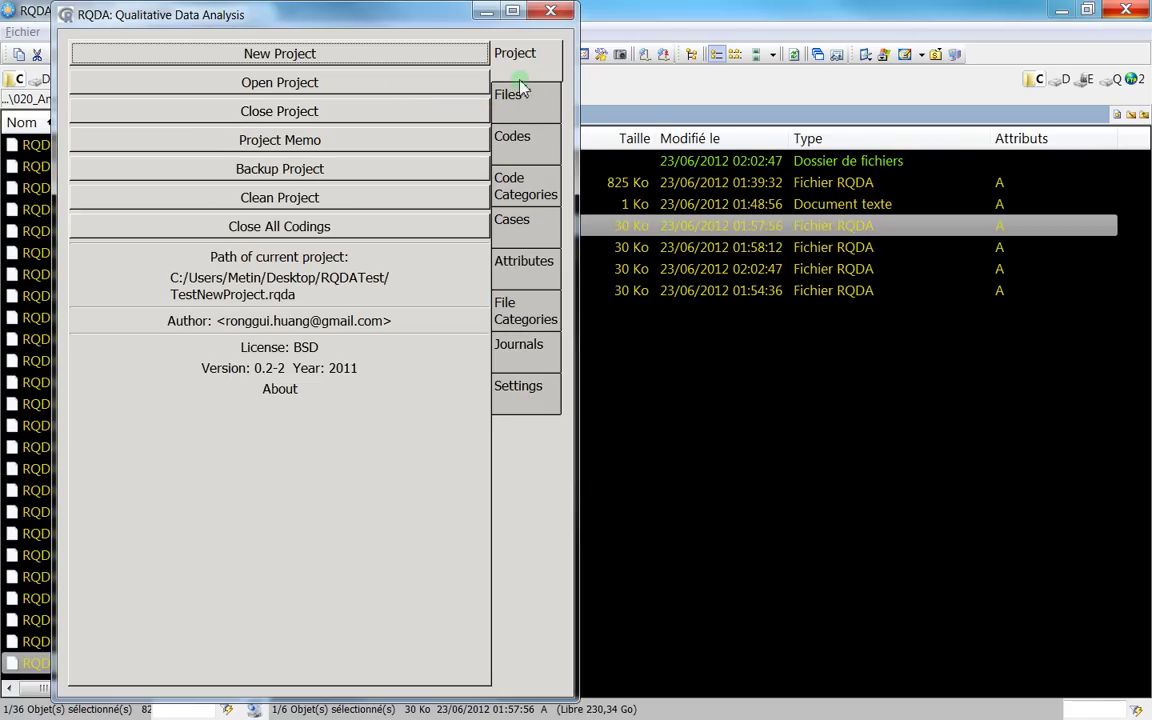
click(530, 100)
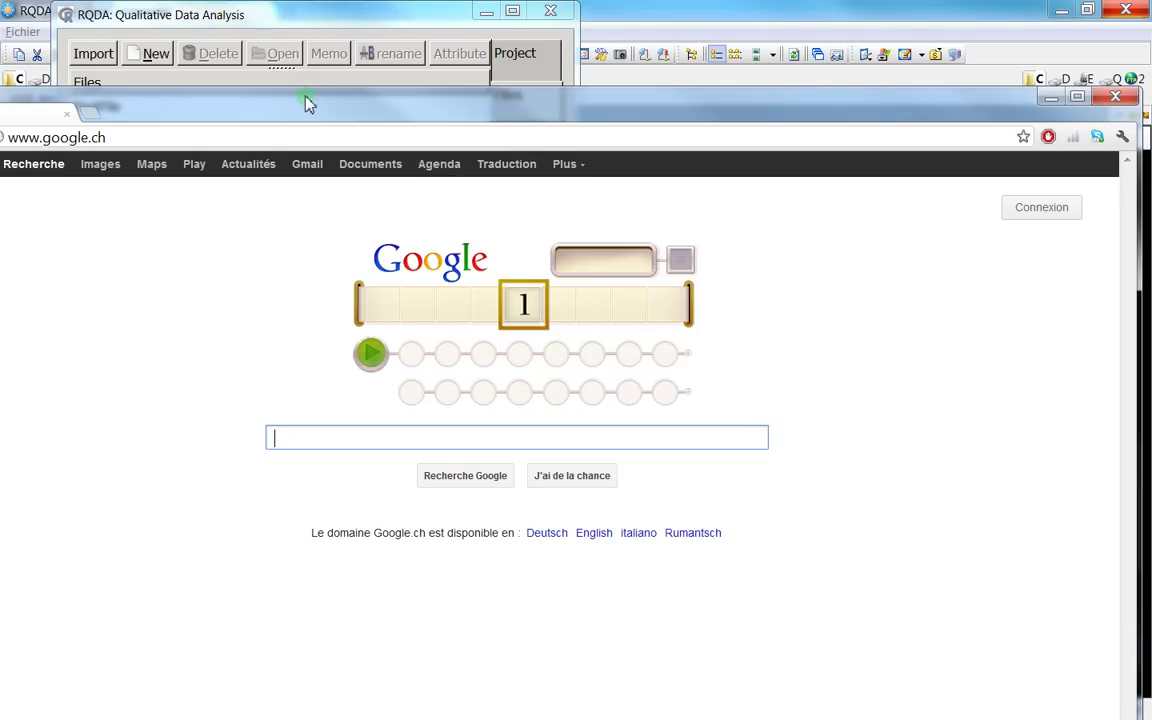
- Switch to the browser and open the top Google Actualités story about the injured schoolboy in Rennes
drag(308, 103, 398, 76)
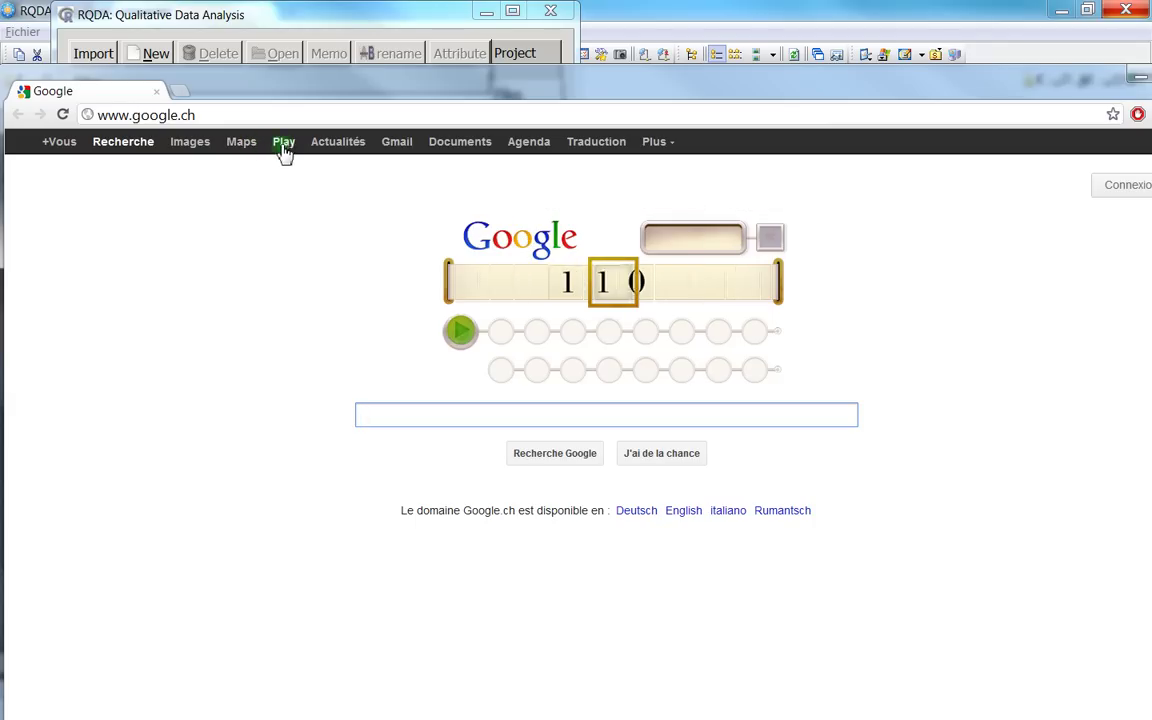
click(338, 143)
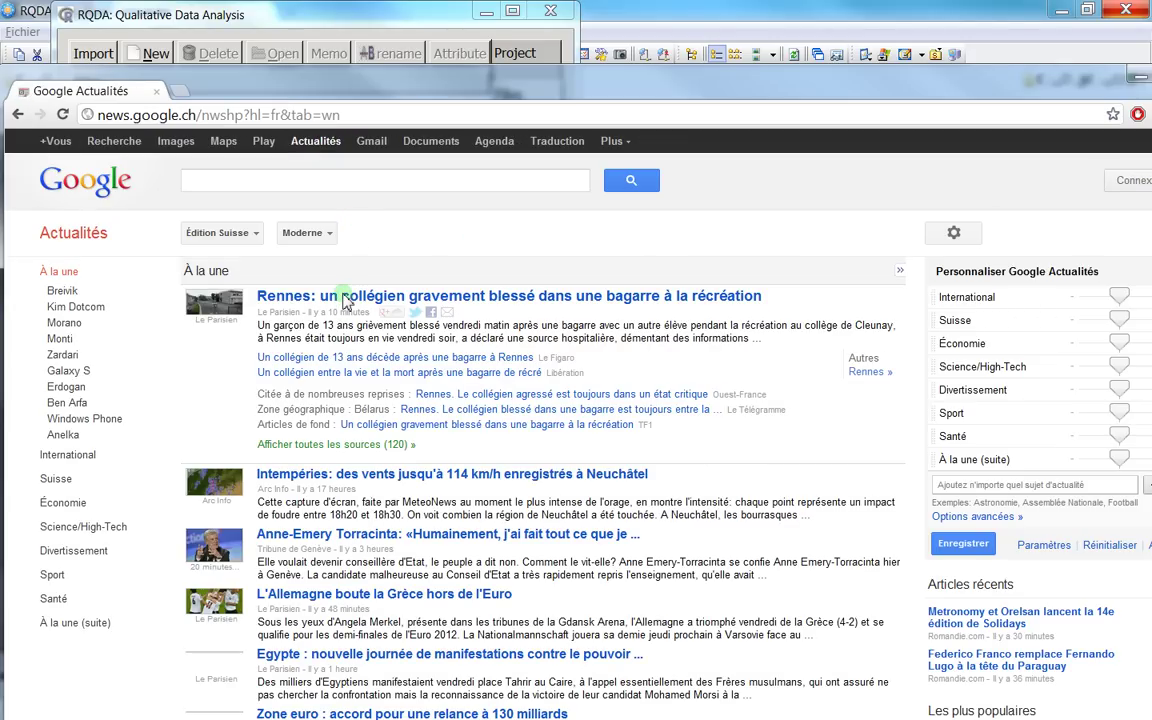
click(344, 300)
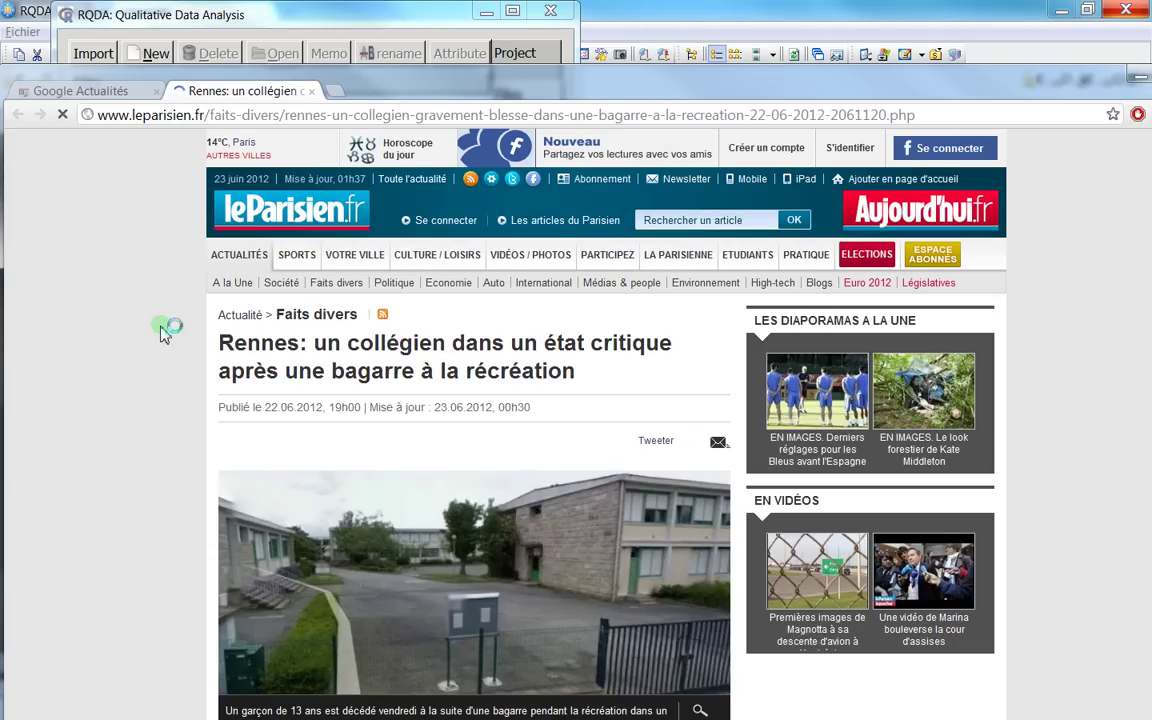
- Copy the article's opening paragraphs, from "Un garçon de 13 ans" to "ajoute le texte."
scroll(132, 330, down, 5)
scroll(235, 268, down, 1)
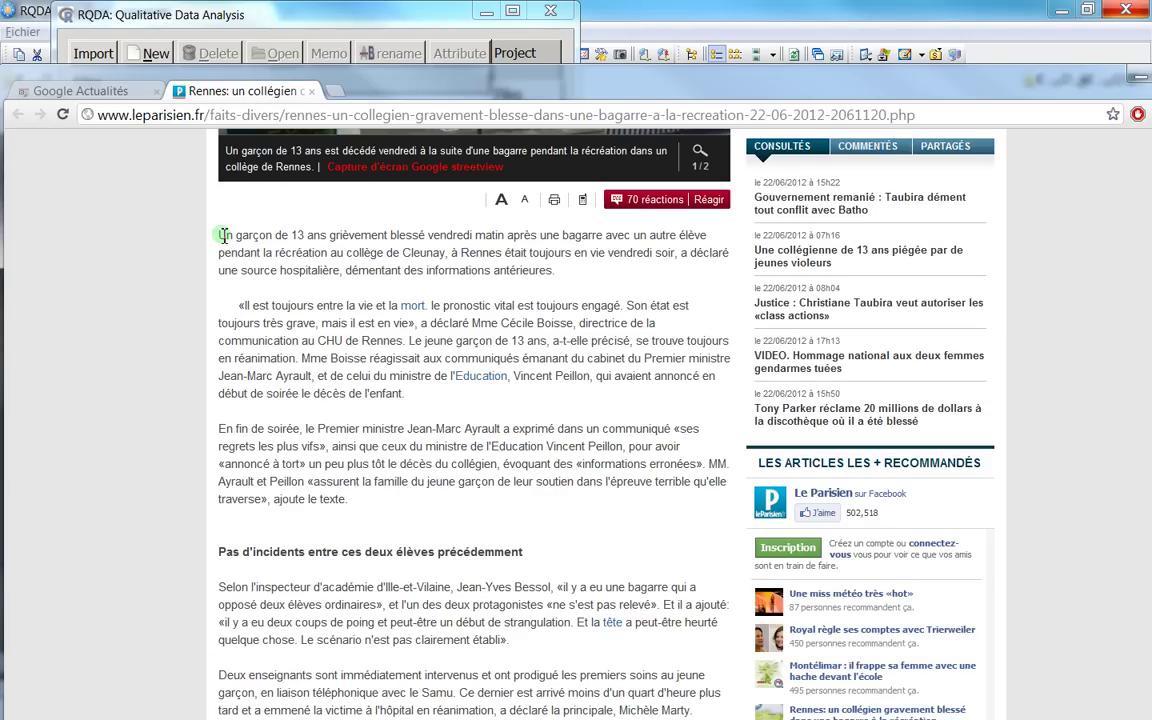
drag(222, 235, 421, 491)
key(super+c)
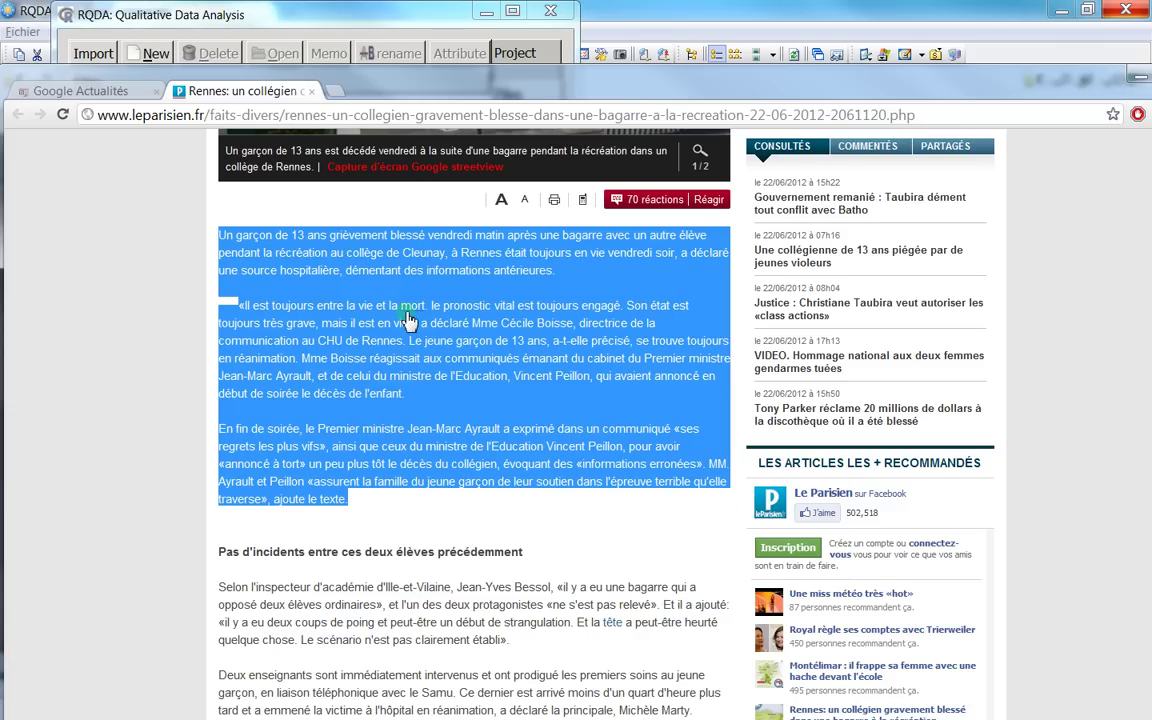
right_click(372, 330)
click(352, 304)
- Switch to RQDA, start a new file in the project, and paste the copied article text into it
double_click(419, 22)
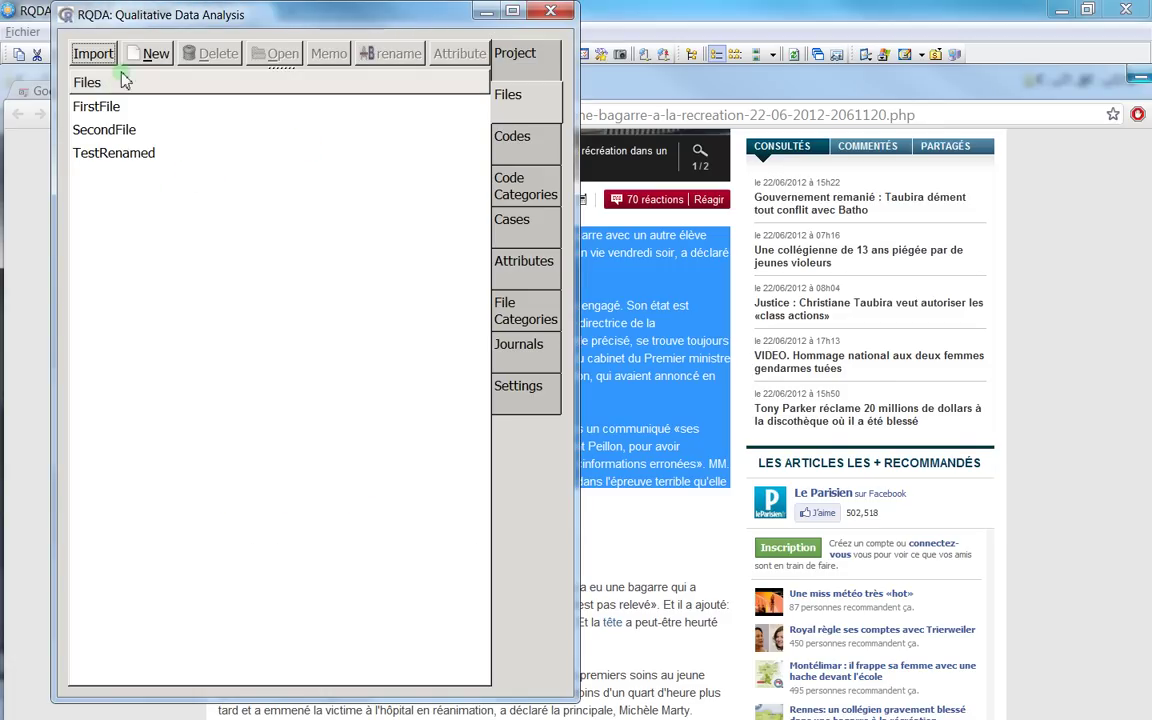
click(150, 53)
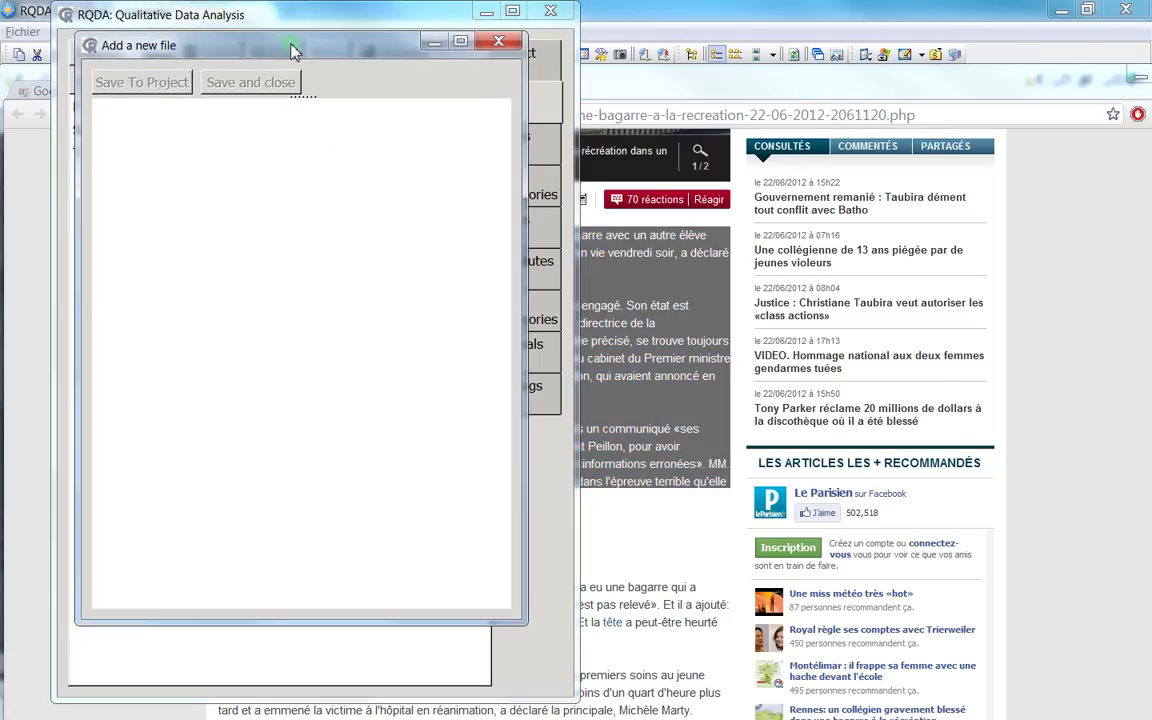
right_click(329, 205)
click(369, 256)
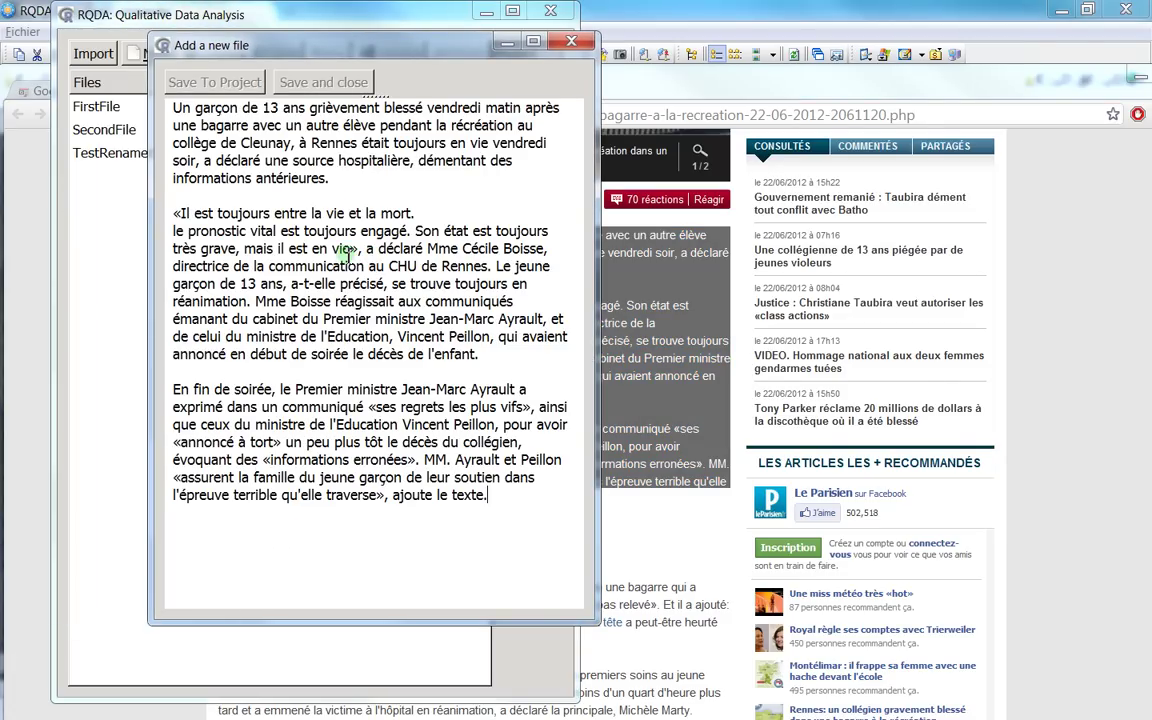
- Examine the input method and Unicode control character options available for the new file's text
right_click(521, 499)
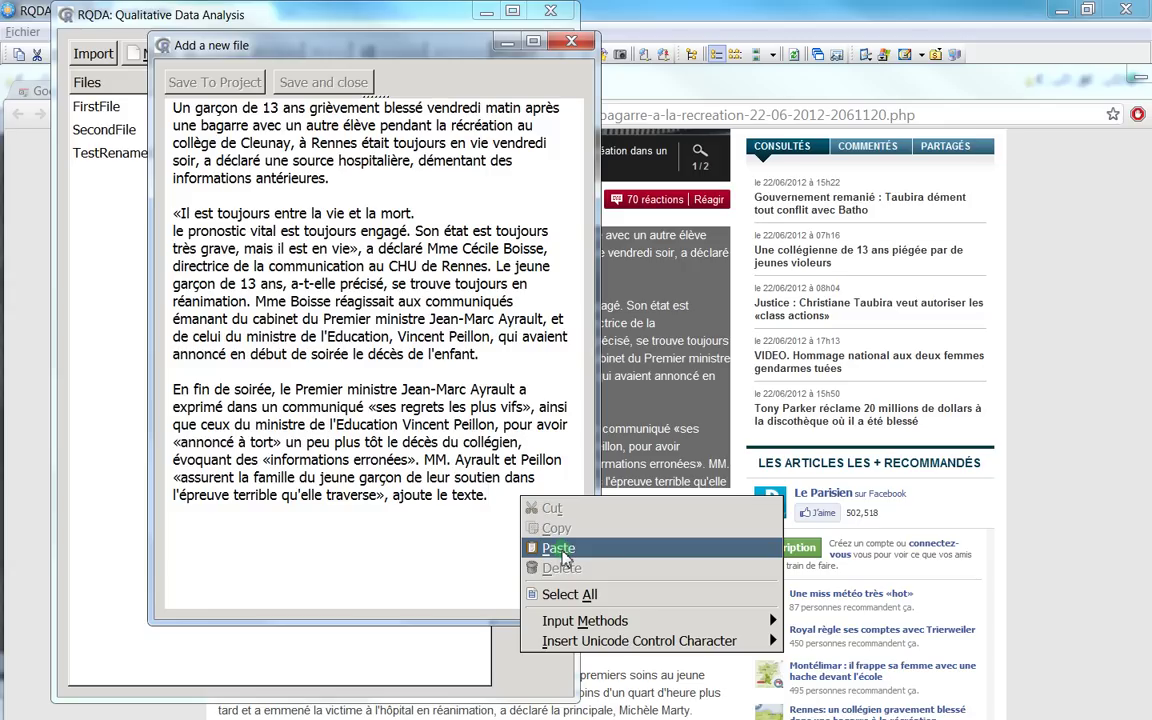
mouse_move(636, 625)
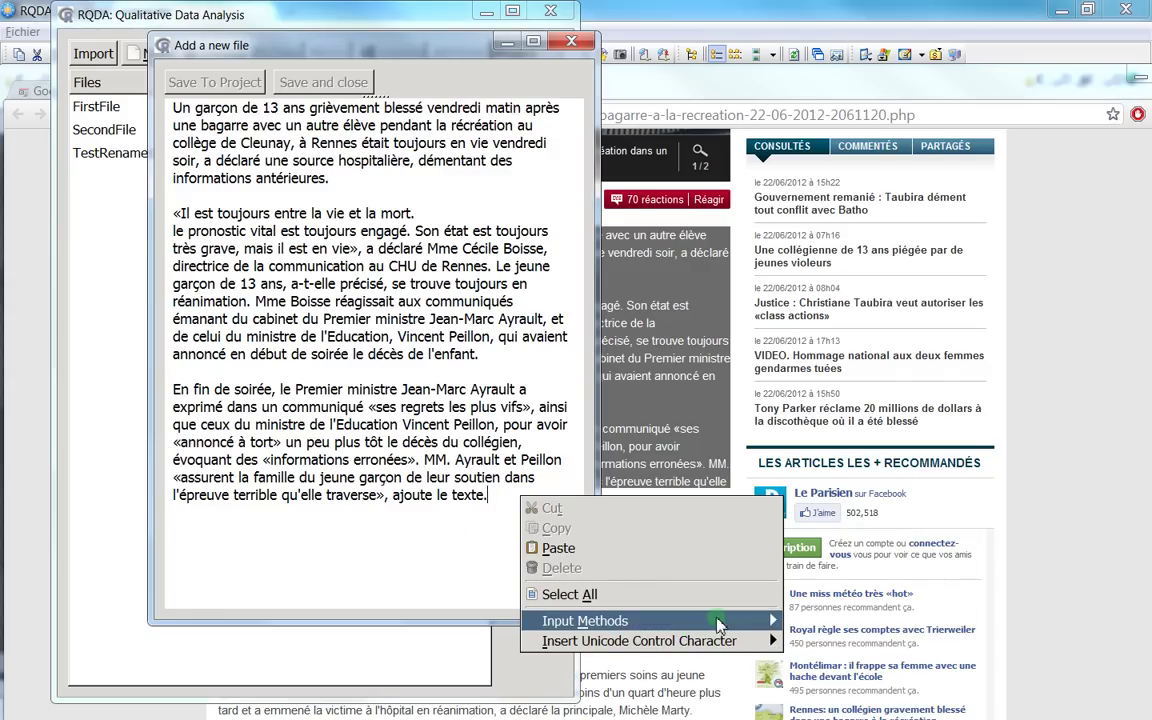
mouse_move(773, 606)
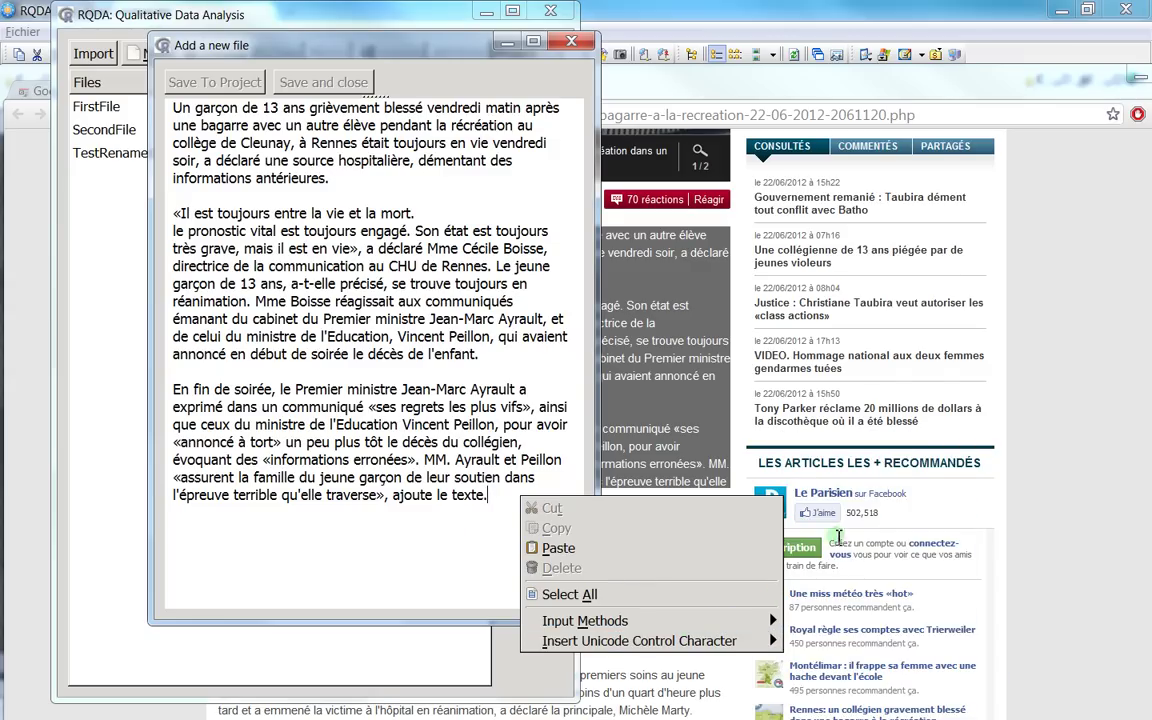
mouse_move(750, 643)
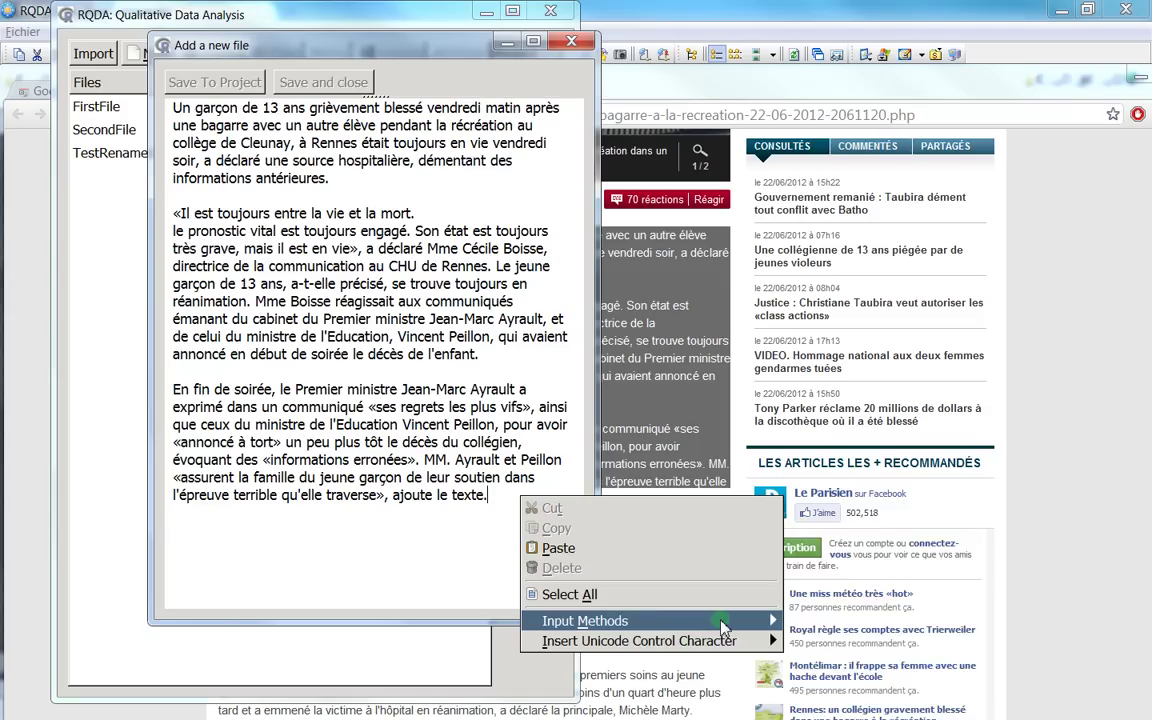
mouse_move(705, 625)
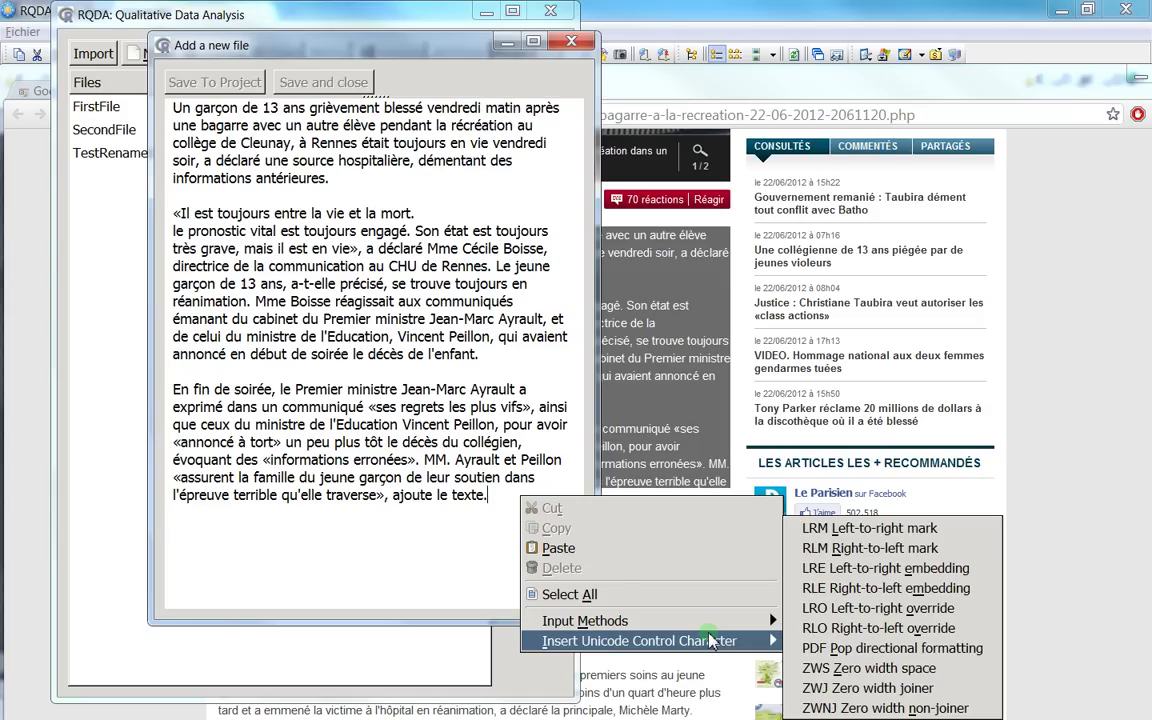
click(297, 413)
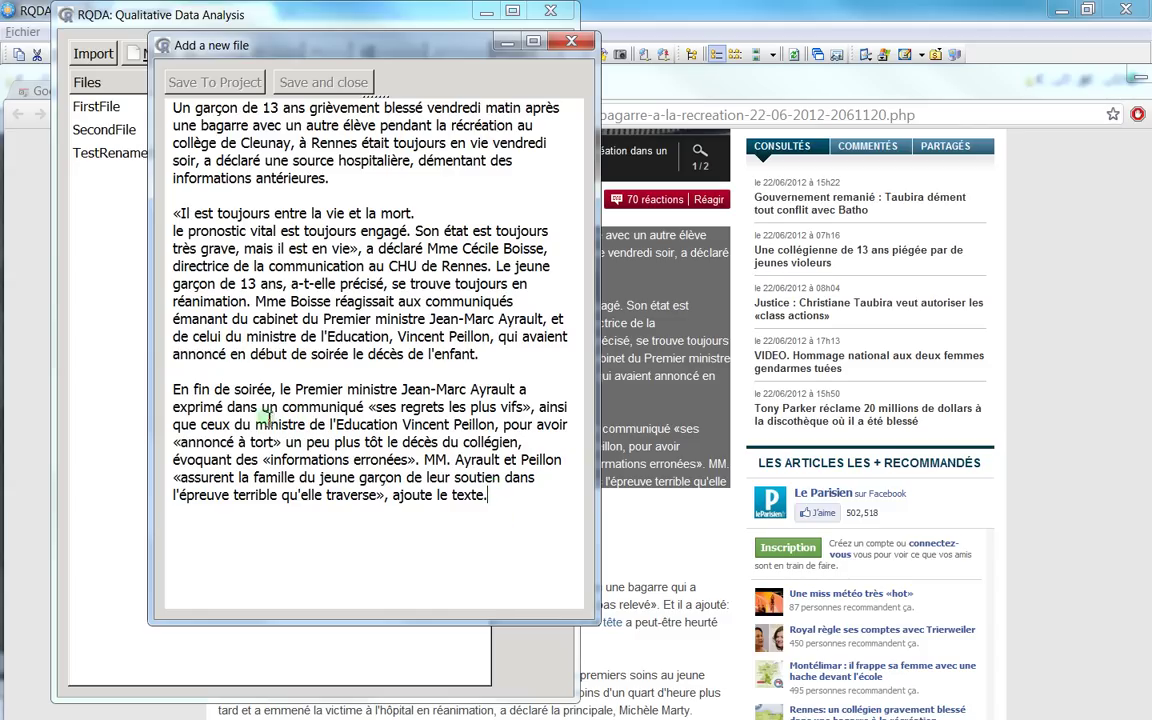
triple_click(253, 205)
click(230, 140)
drag(234, 51, 5, 62)
click(422, 93)
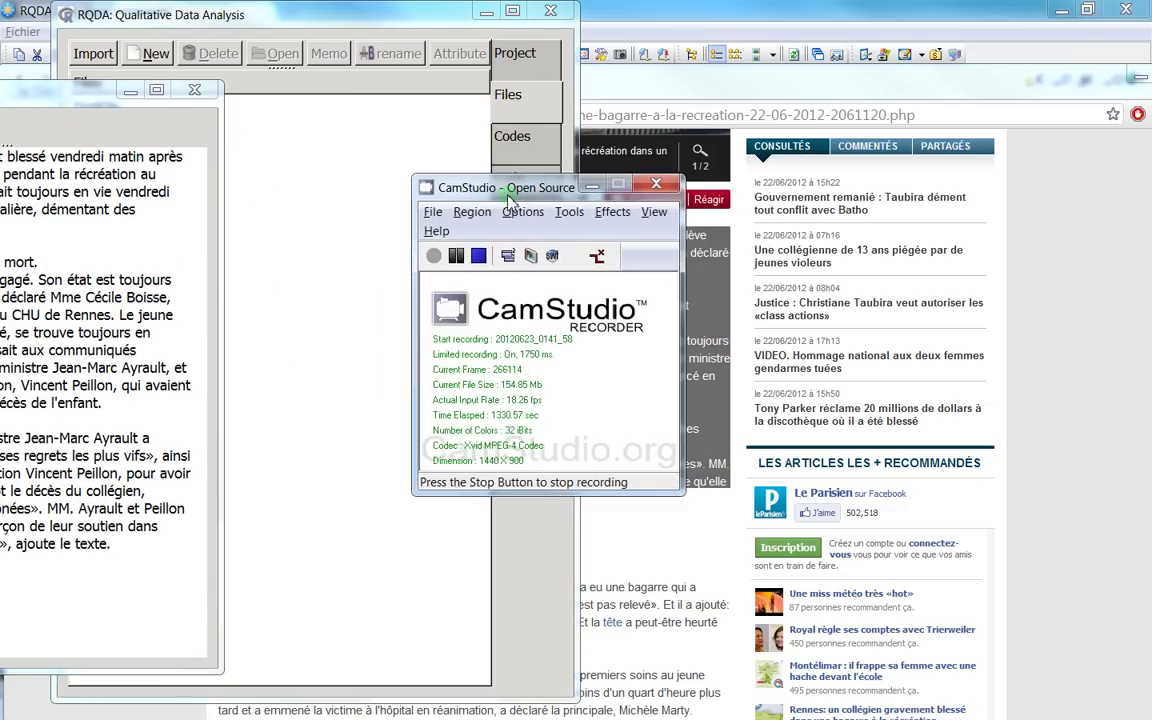
click(480, 256)
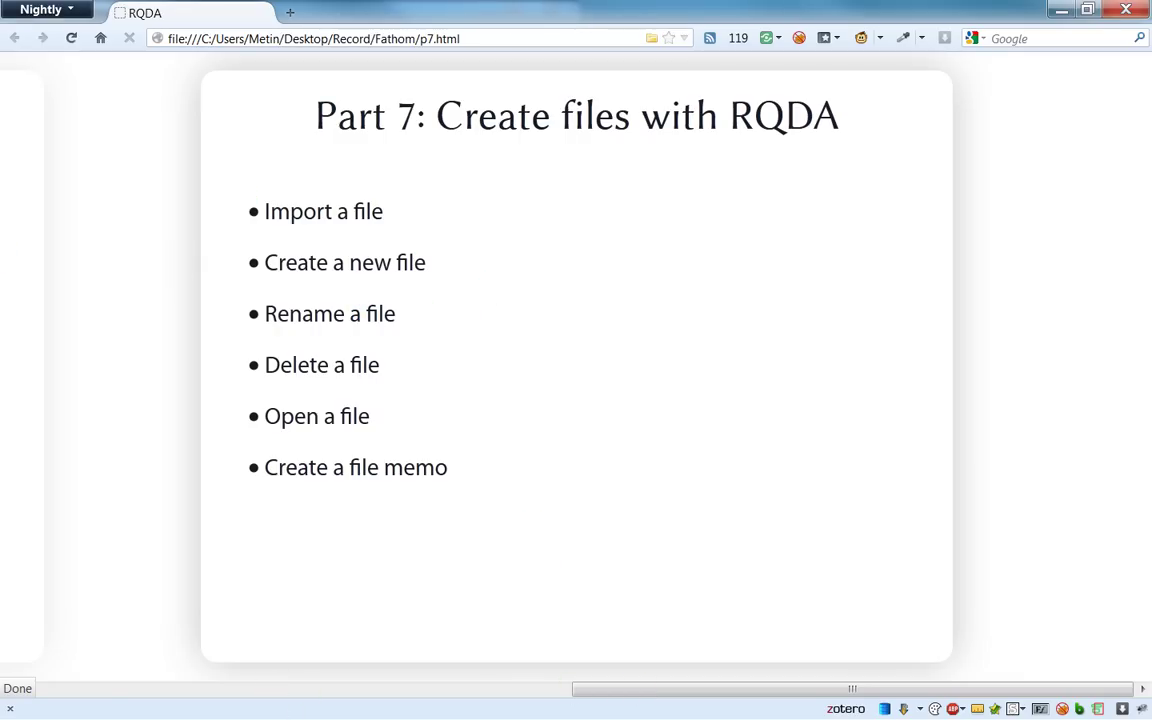
click(1, 222)
click(195, 92)
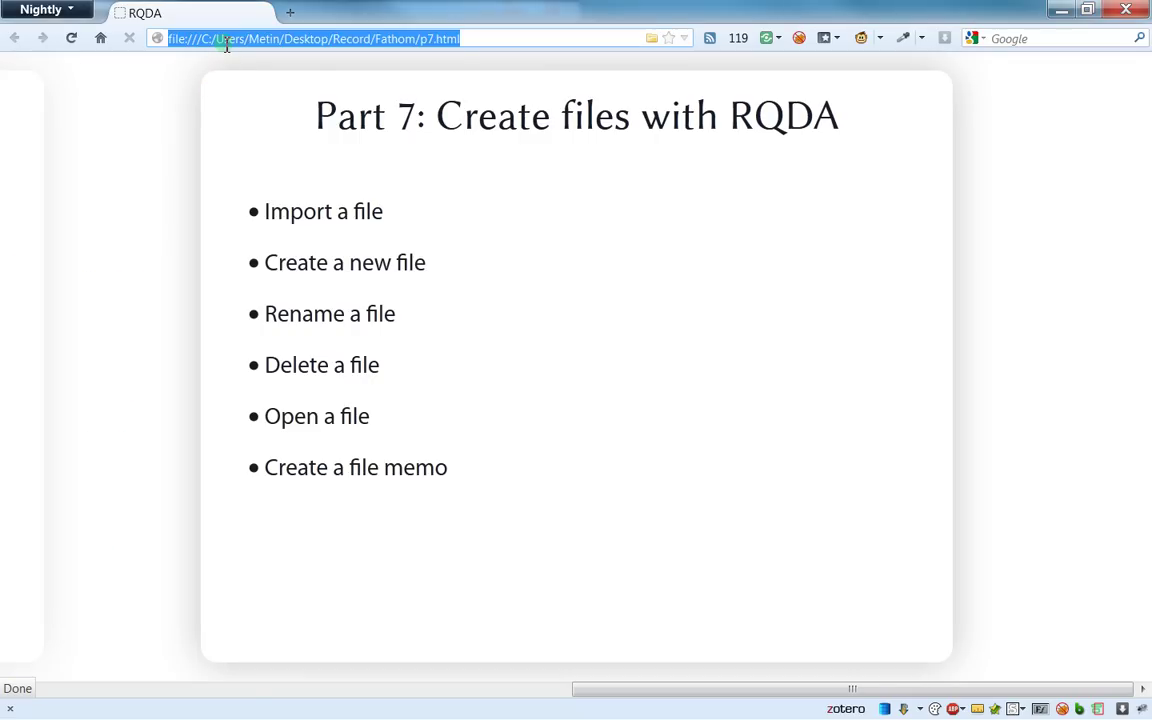
key(Left)
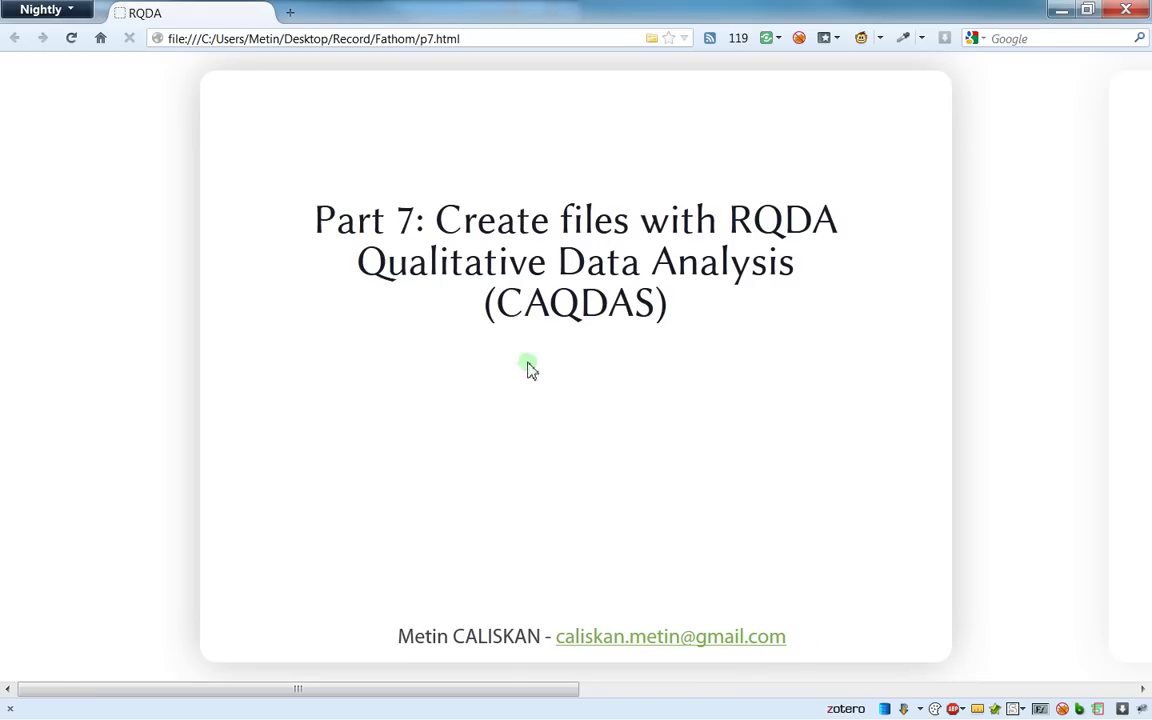
drag(415, 638, 797, 650)
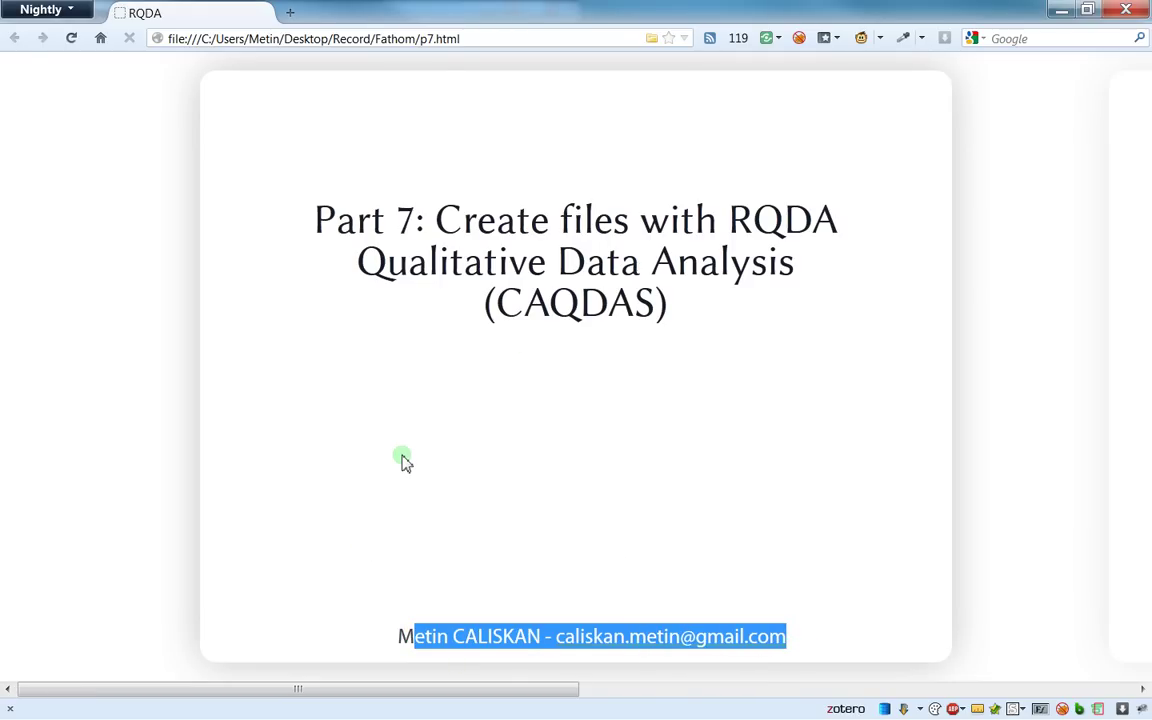